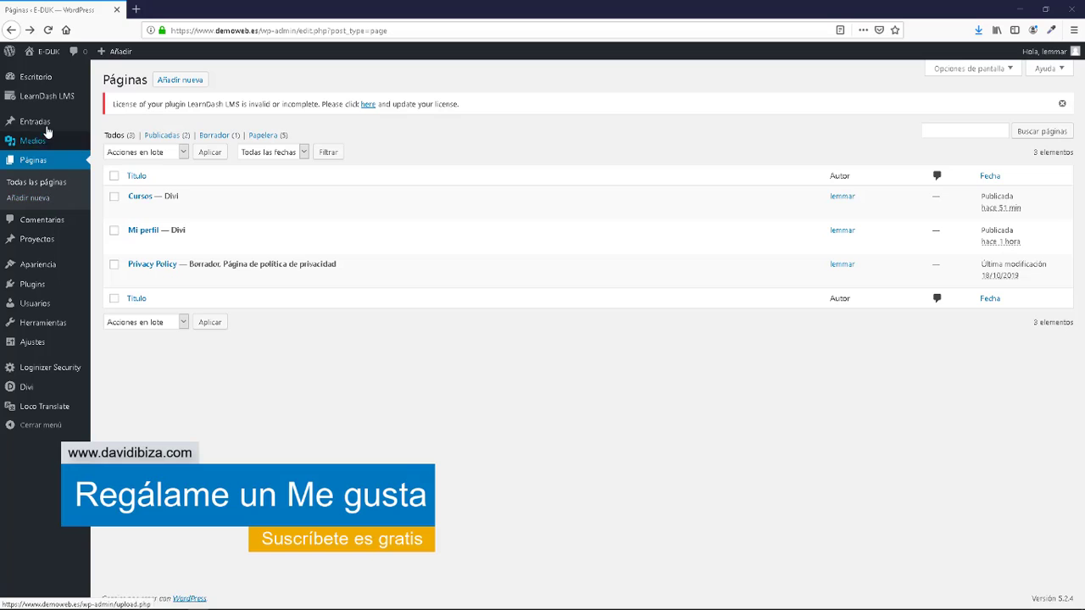
- Open the LearnDash course list in a new tab and view the course "Crea tu sitio web con Astra y Elementor" in another
mouse_move(51, 100)
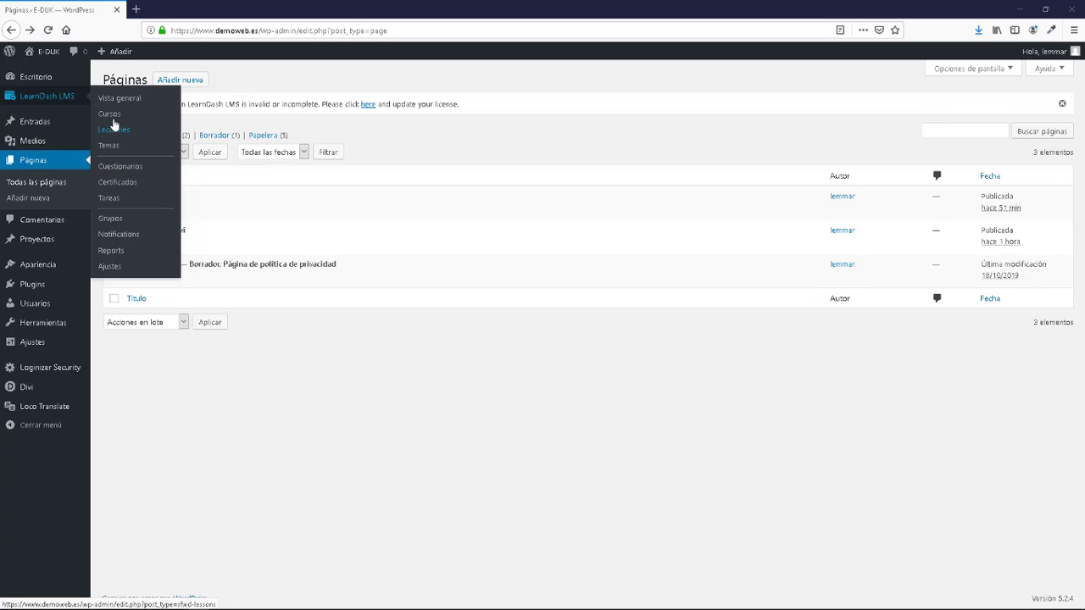
left_click(189, 10)
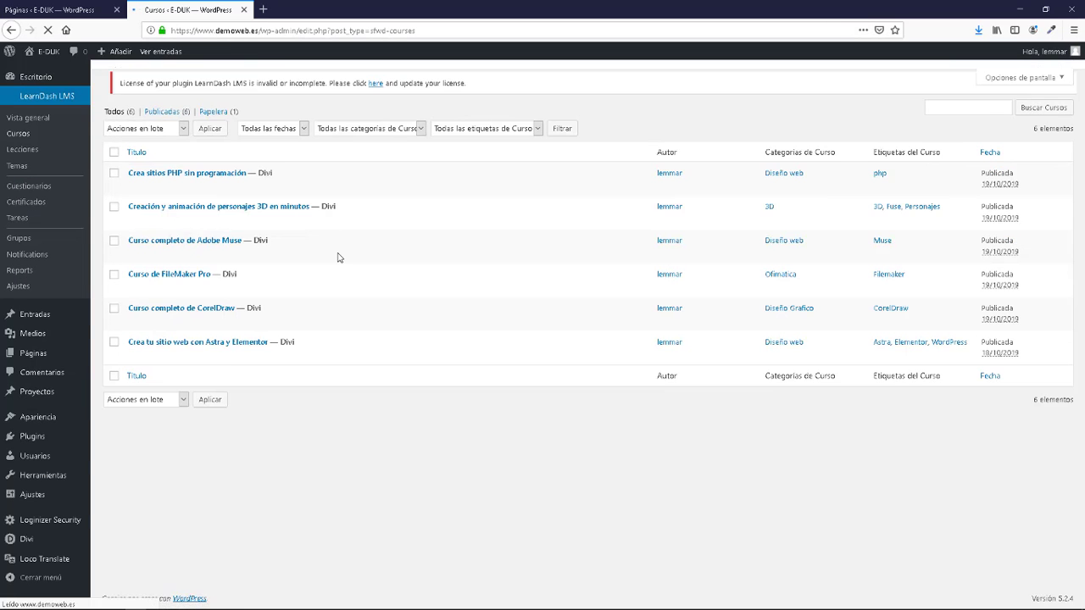
mouse_move(284, 428)
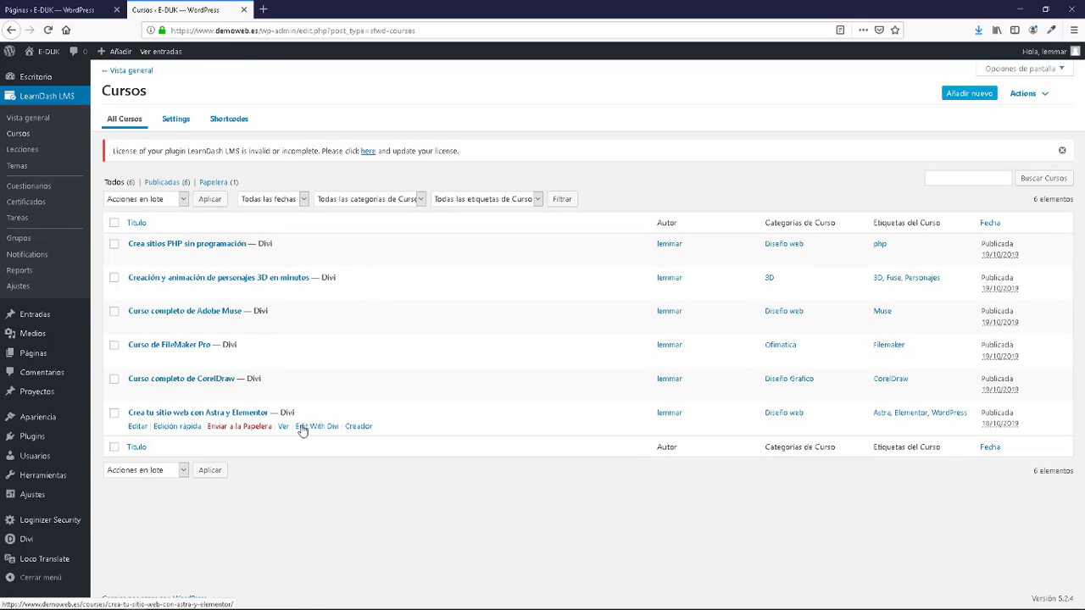
right_click(284, 428)
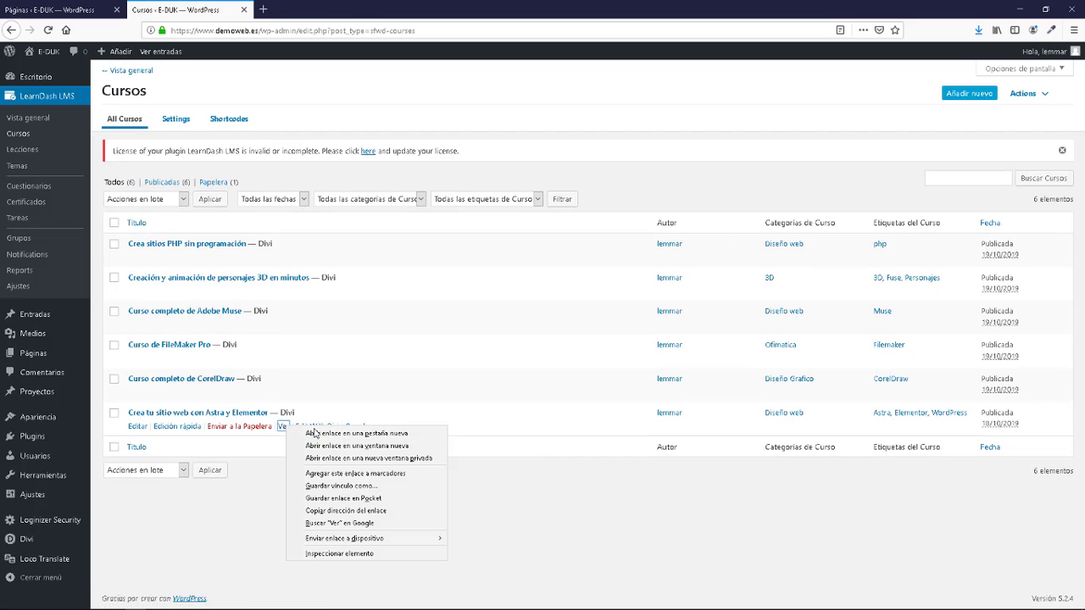
left_click(315, 433)
left_click(322, 10)
- Open the lesson "10.Bloques de Elementor" from the course's lesson grid and enable the visual builder on it
scroll(625, 412, "down", 10)
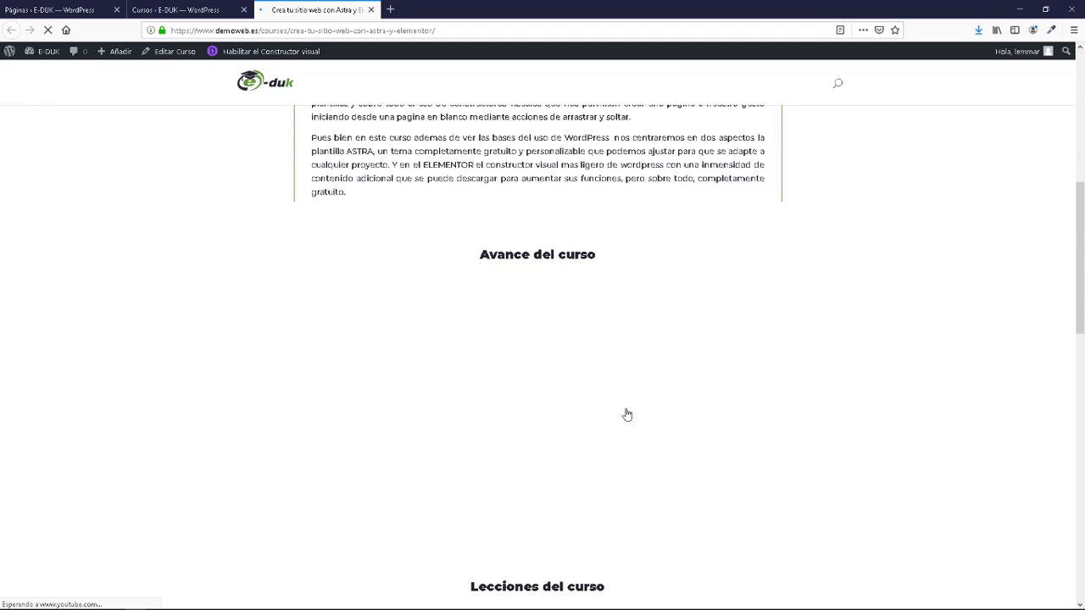
scroll(627, 413, "down", 5)
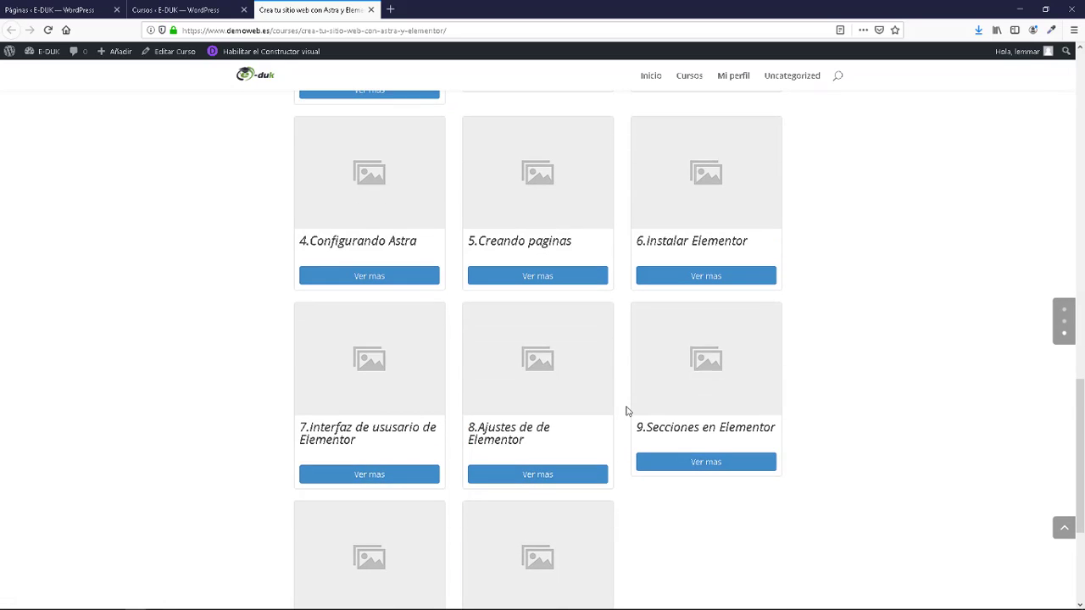
scroll(627, 411, "down", 3)
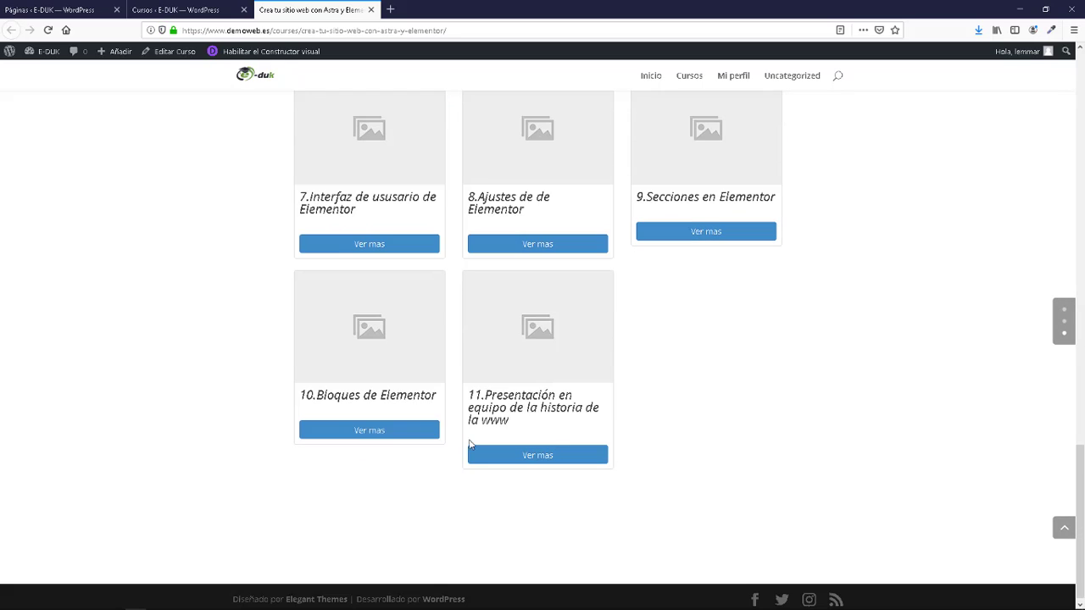
left_click(420, 435)
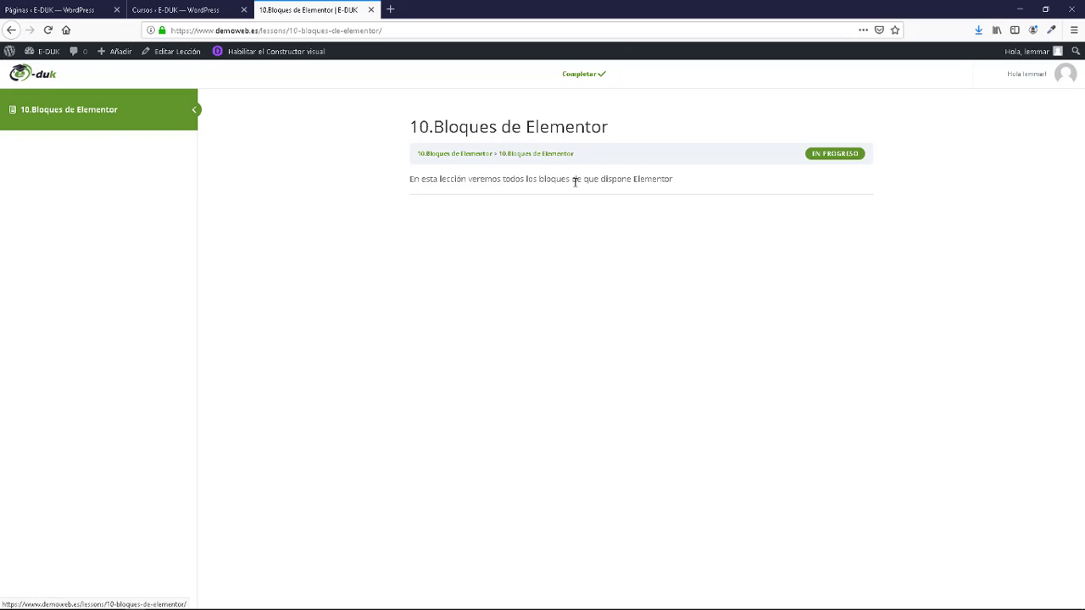
left_click(276, 53)
left_click(371, 483)
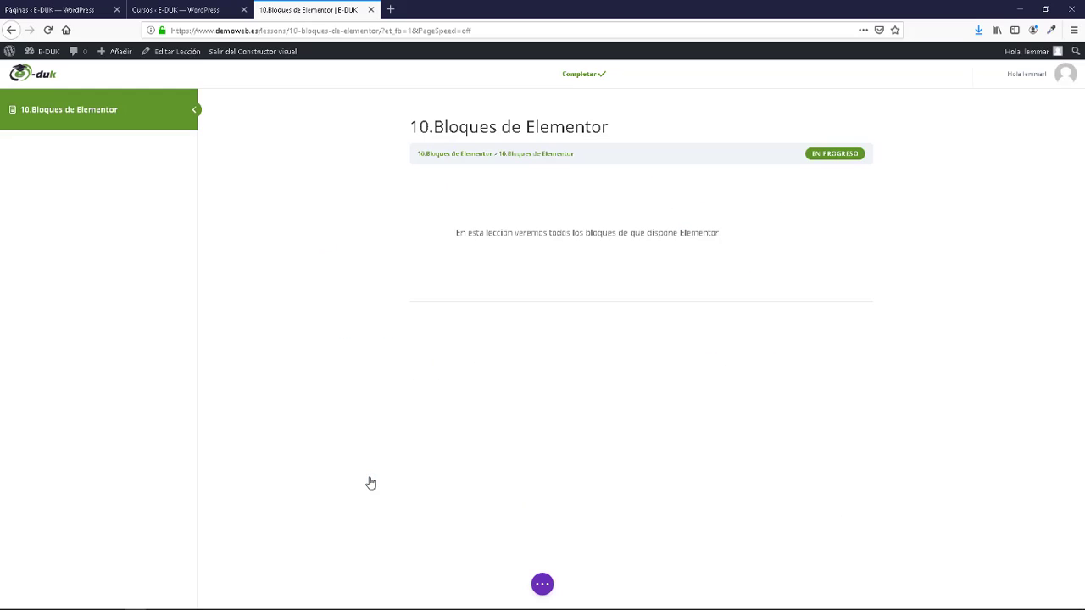
- Delete the row holding the existing lesson text and insert a row with two equal columns in its section
mouse_move(582, 230)
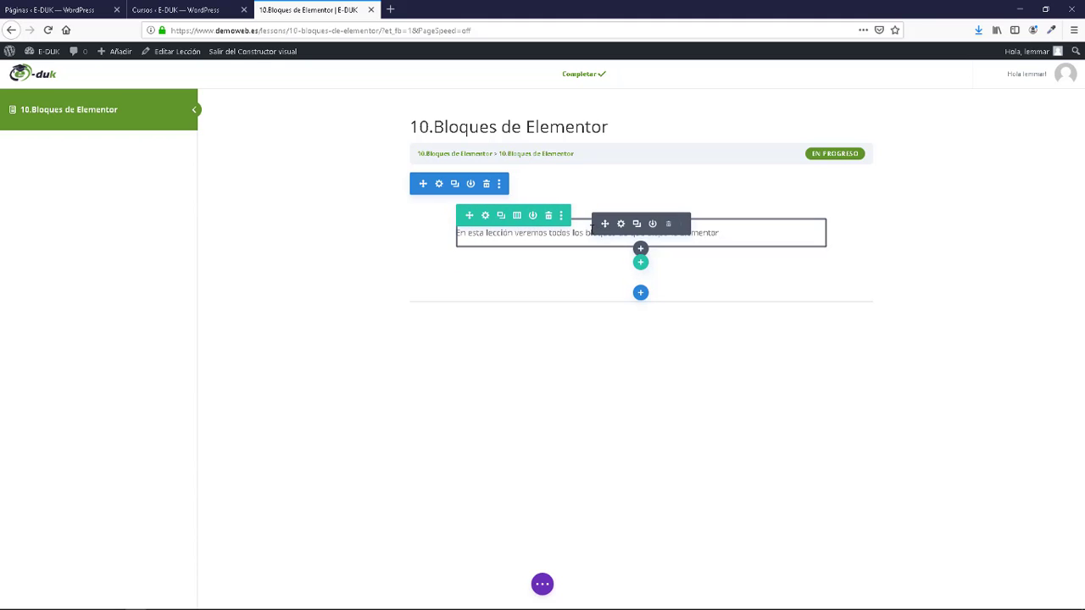
left_click_drag(542, 215, 630, 194)
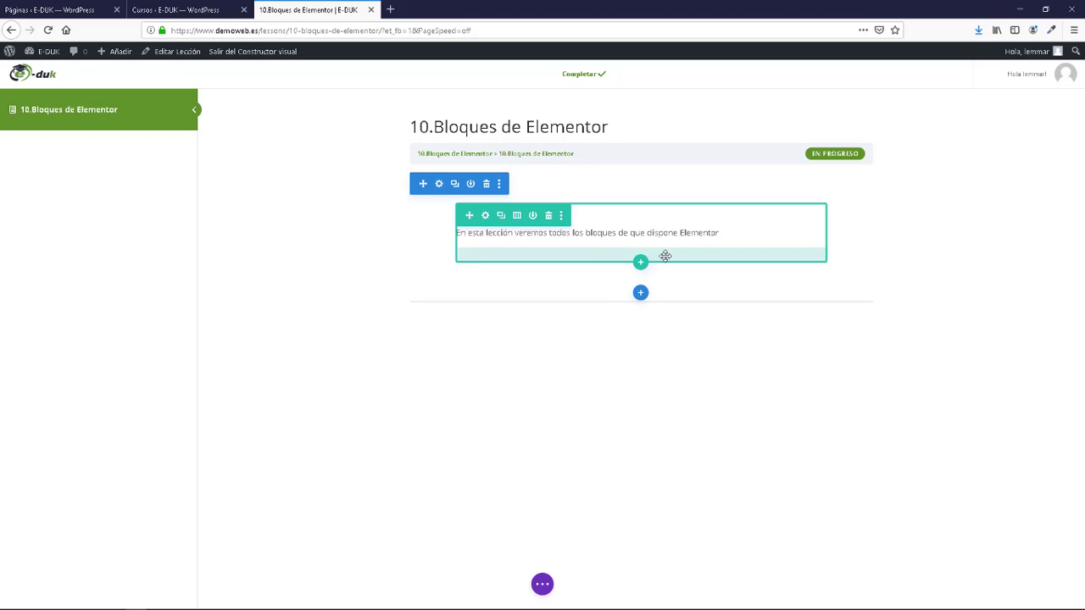
left_click(548, 215)
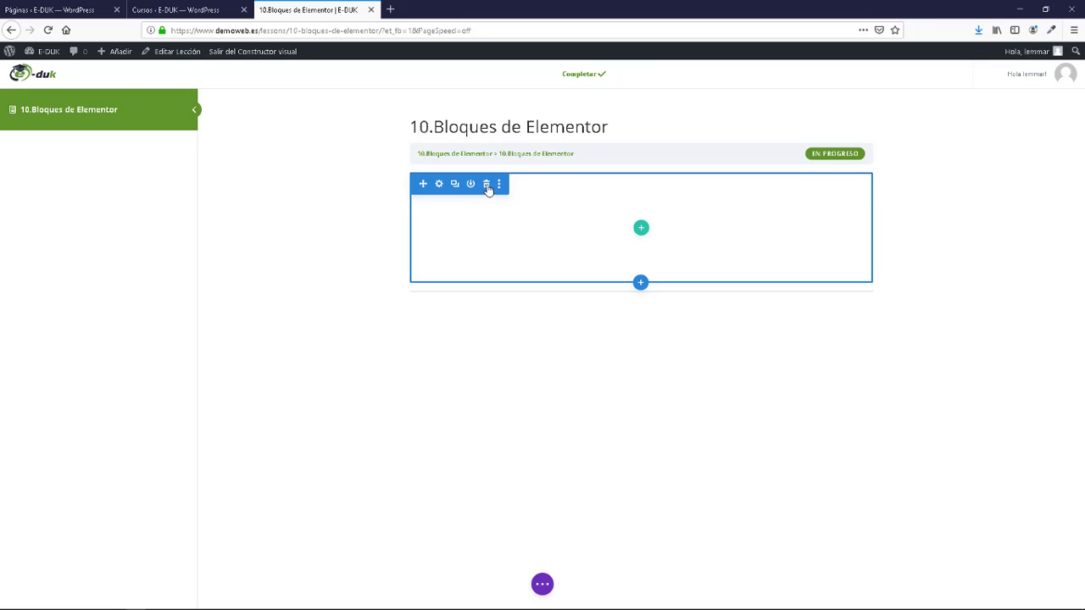
left_click(640, 227)
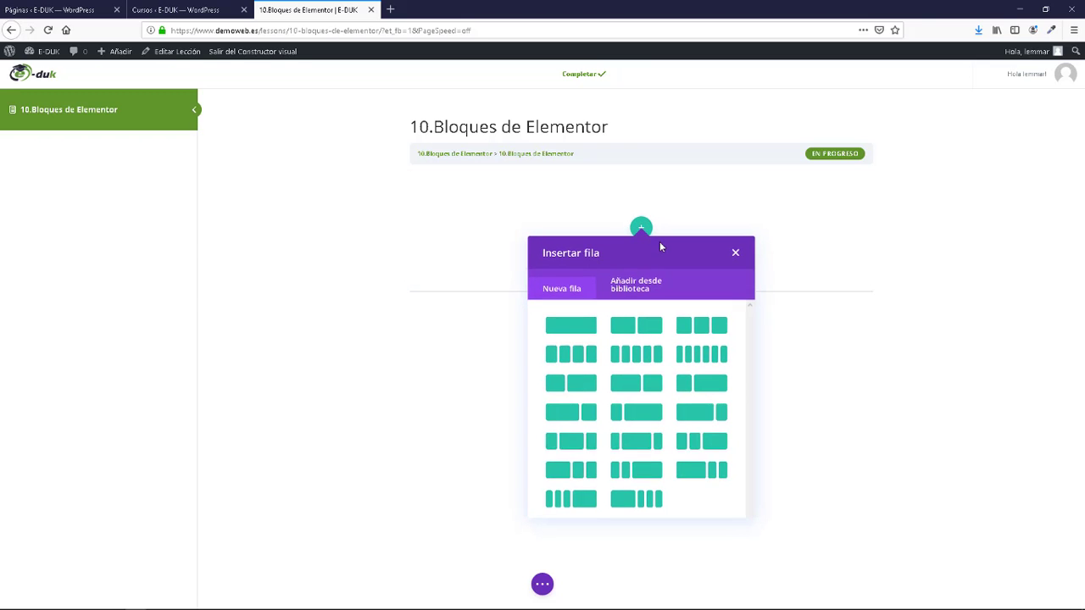
left_click(624, 331)
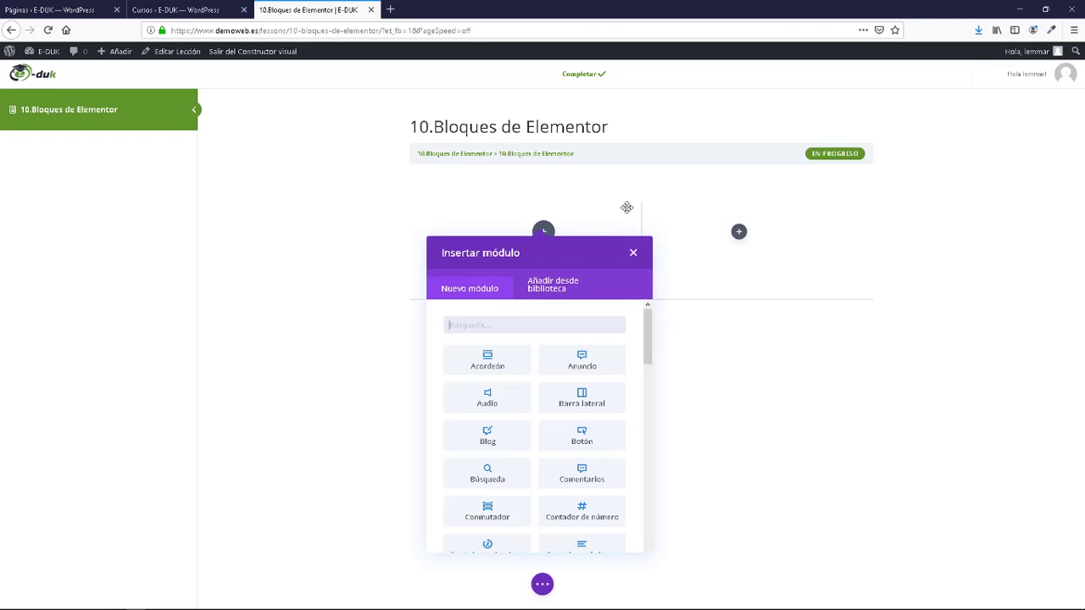
- Insert an Imagen module in the first column using icono-elementor.jpg from the media library, and save the module
scroll(594, 484, "down", 2)
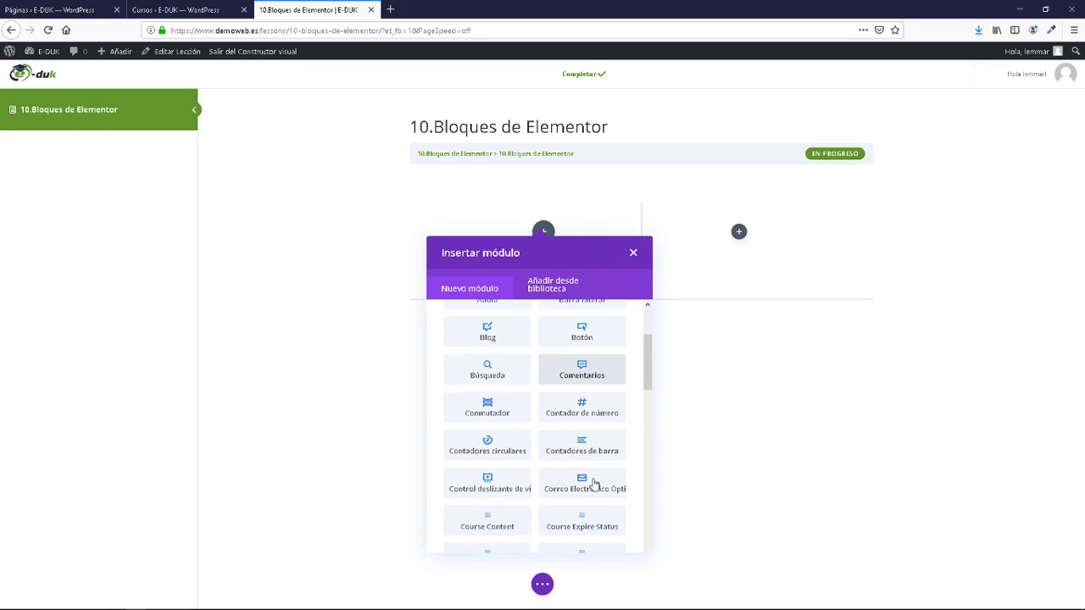
scroll(525, 351, "up", 3)
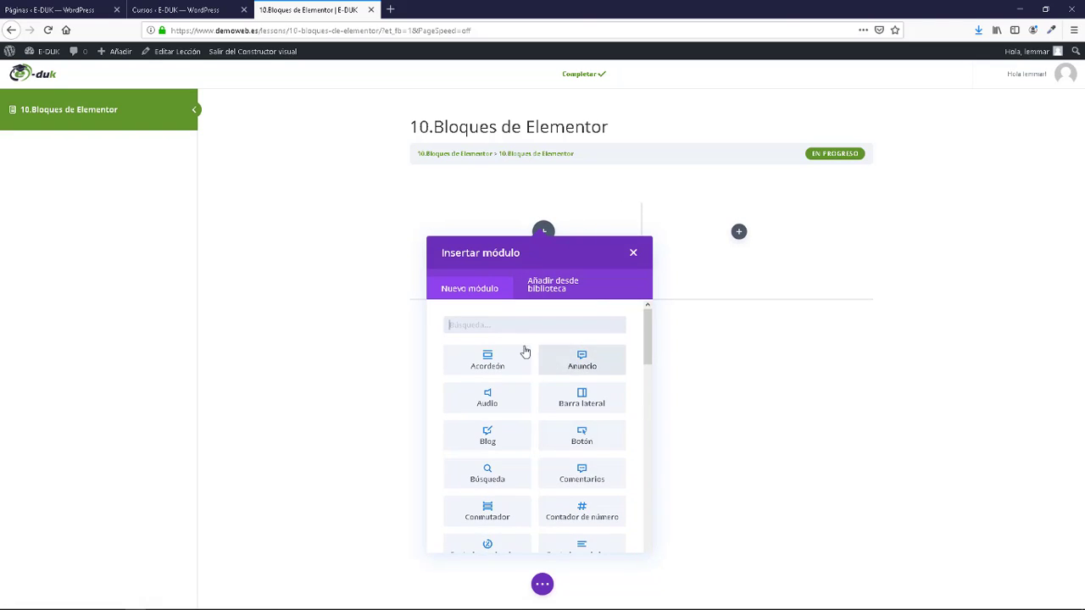
type("image")
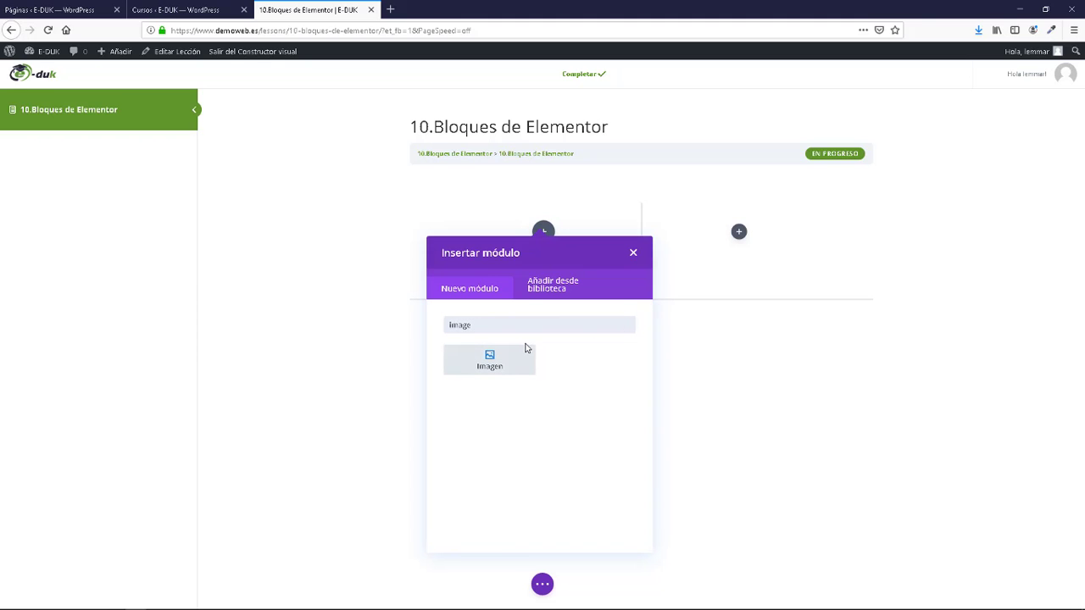
left_click(516, 362)
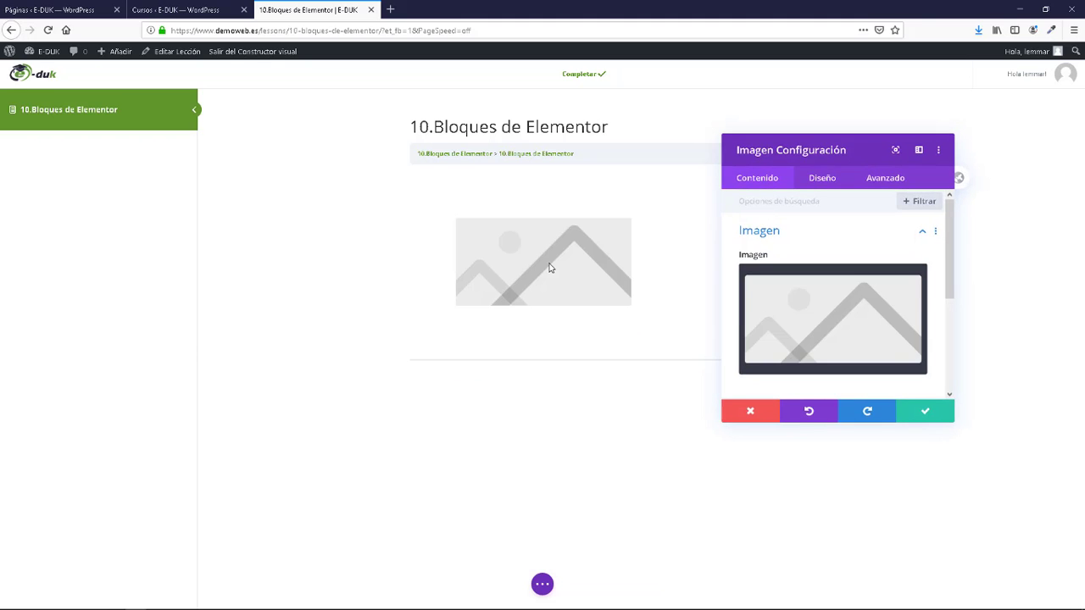
left_click(868, 318)
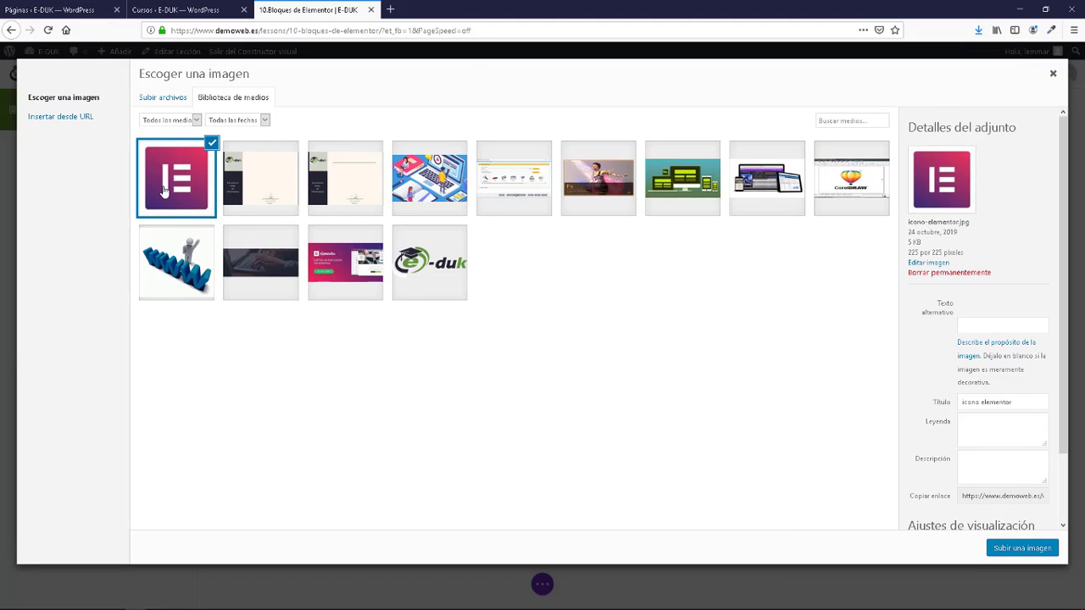
left_click(1031, 550)
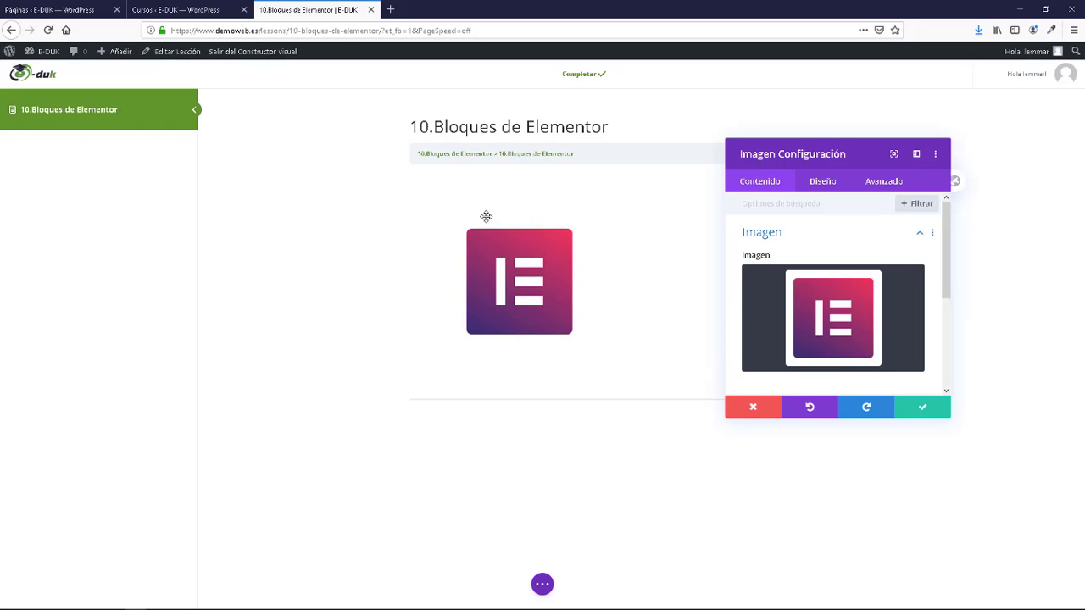
left_click(930, 408)
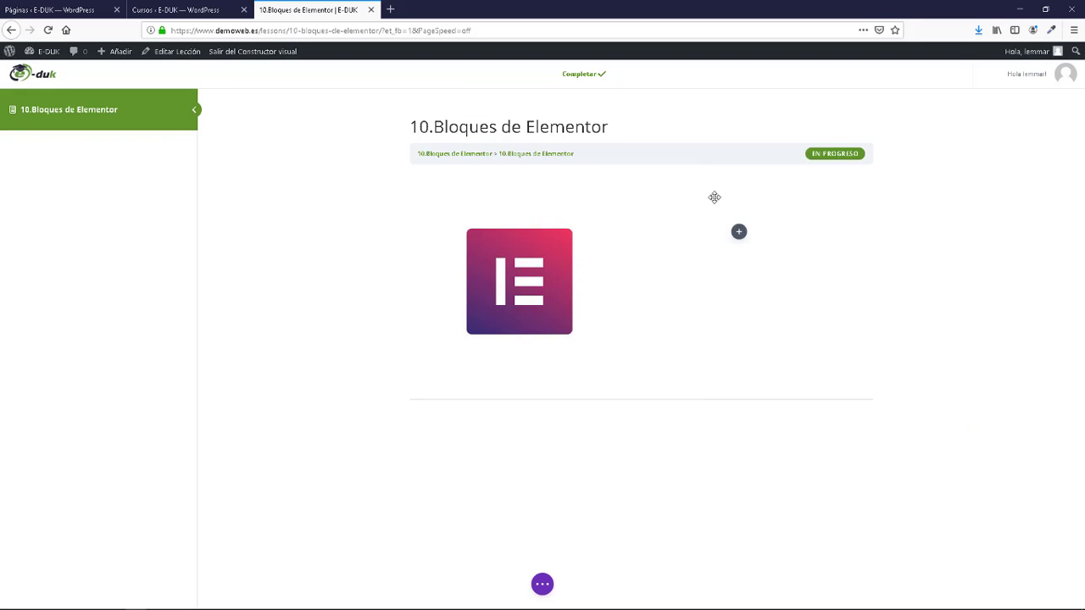
- Insert a Texto module in the empty second column and clear all of its placeholder text
left_click(739, 232)
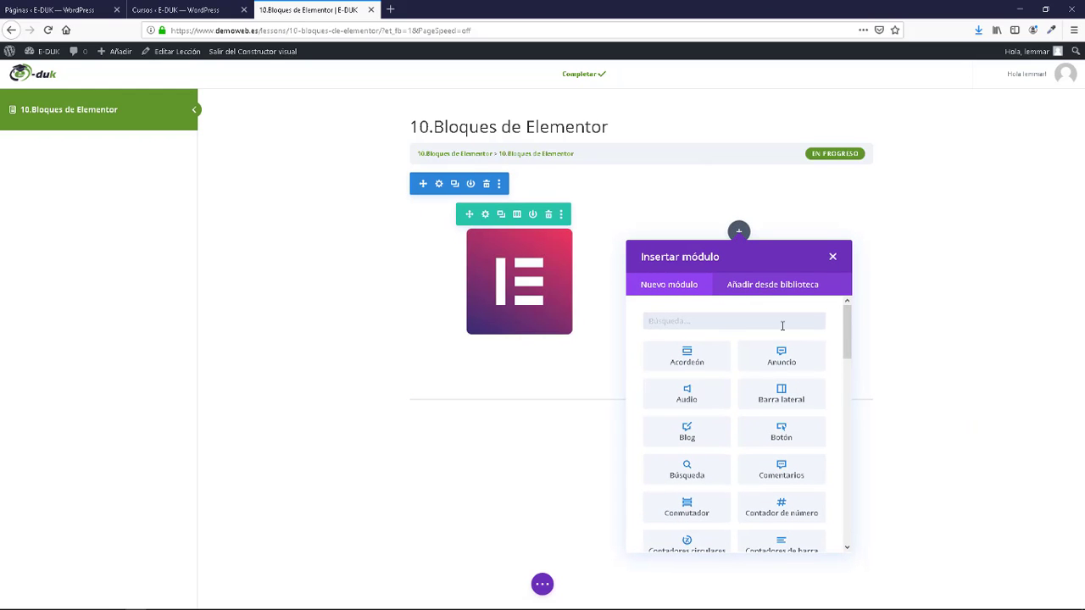
type("texto")
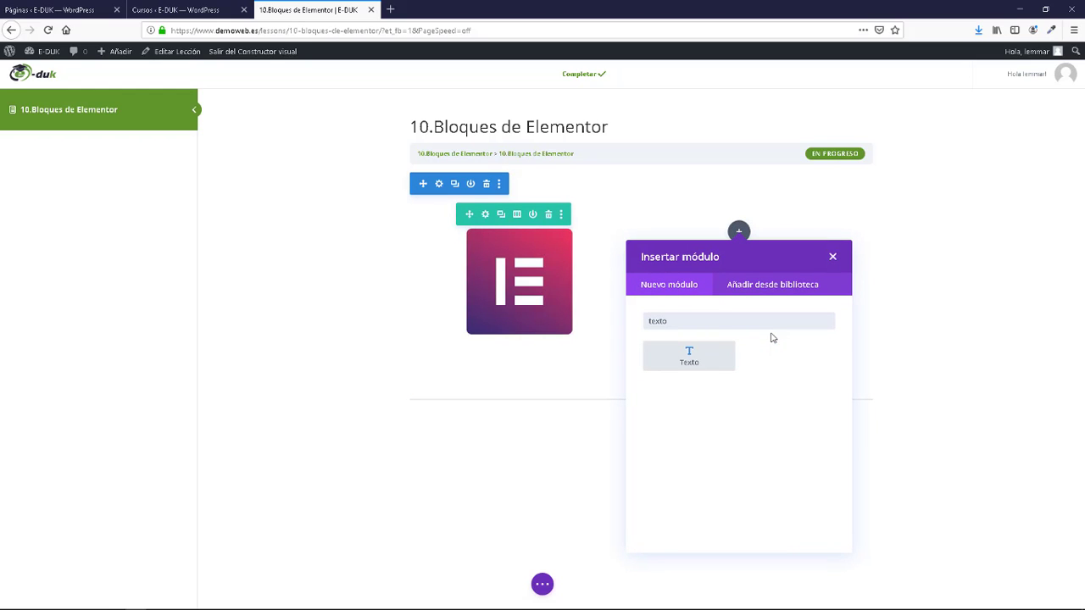
left_click(698, 370)
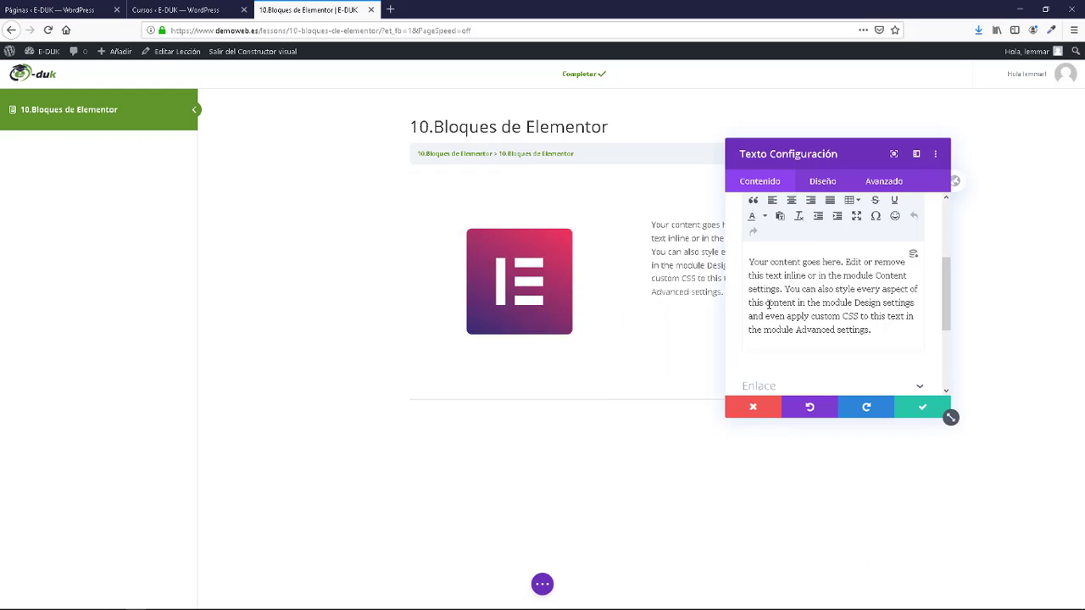
key("BackSpace")
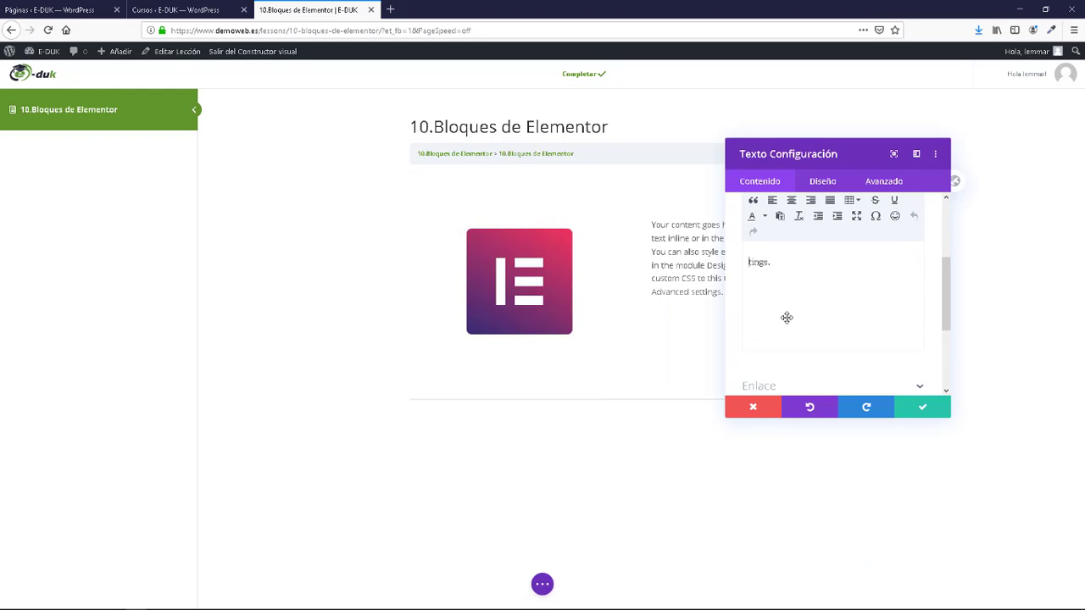
left_click_drag(802, 263, 743, 257)
key("BackSpace")
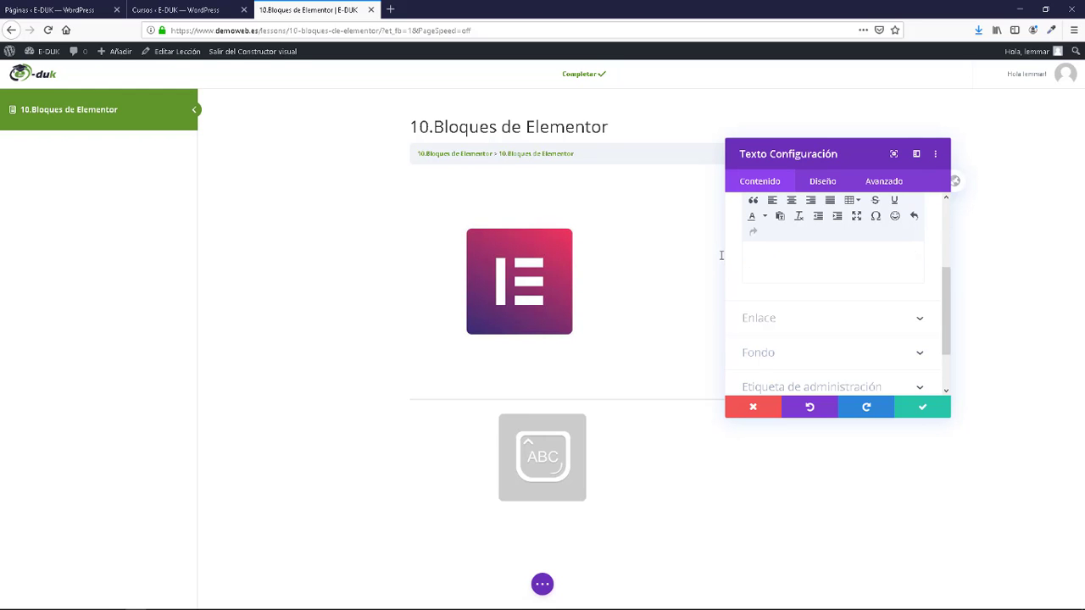
- Enter "A continuacion veremos los distintos tipos de bloques de que dispone Elementor para construir nuestros sitios web" in the Texto module and save it
type("A")
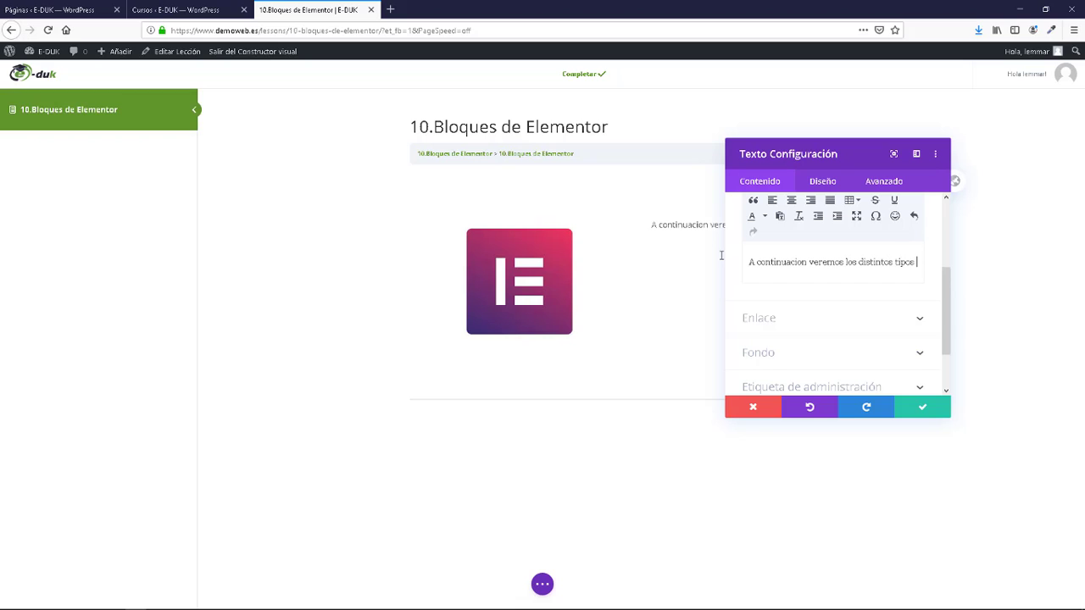
type("de bloques de que dispone")
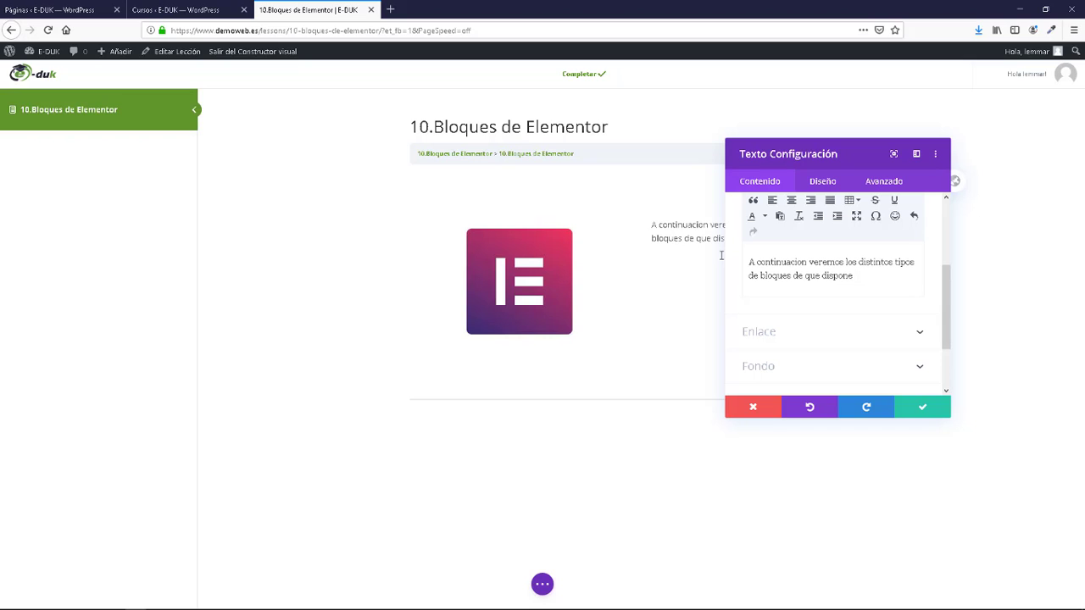
type(" Elemento")
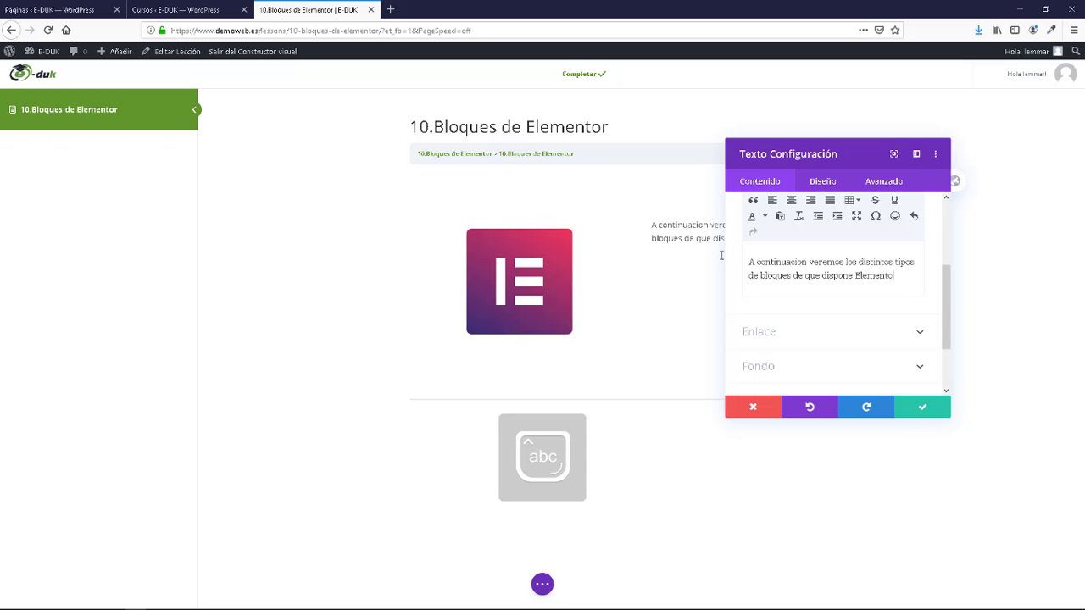
type("r para const")
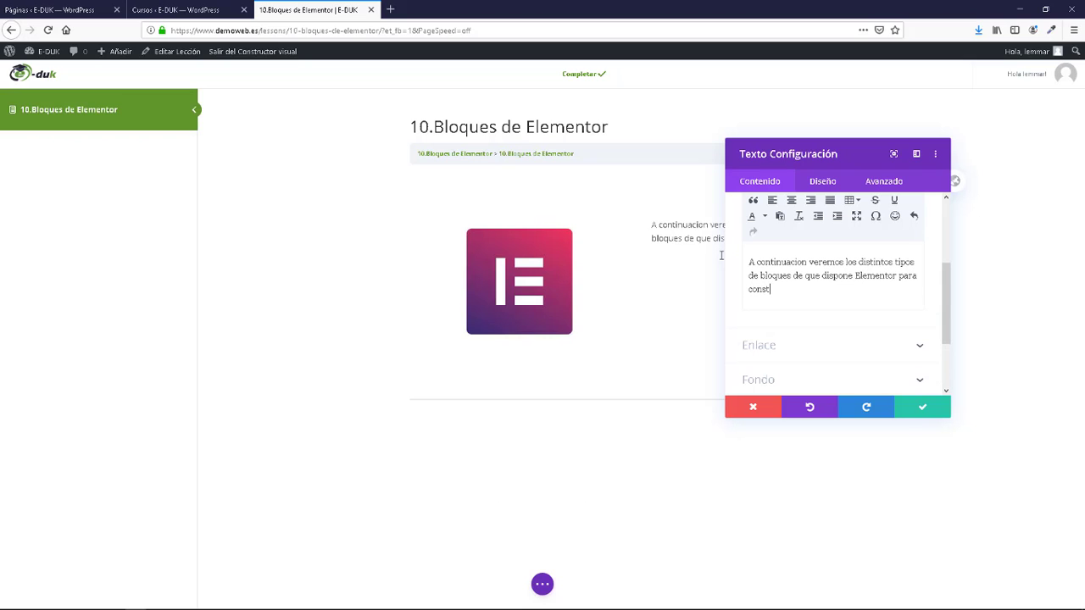
type("iui")
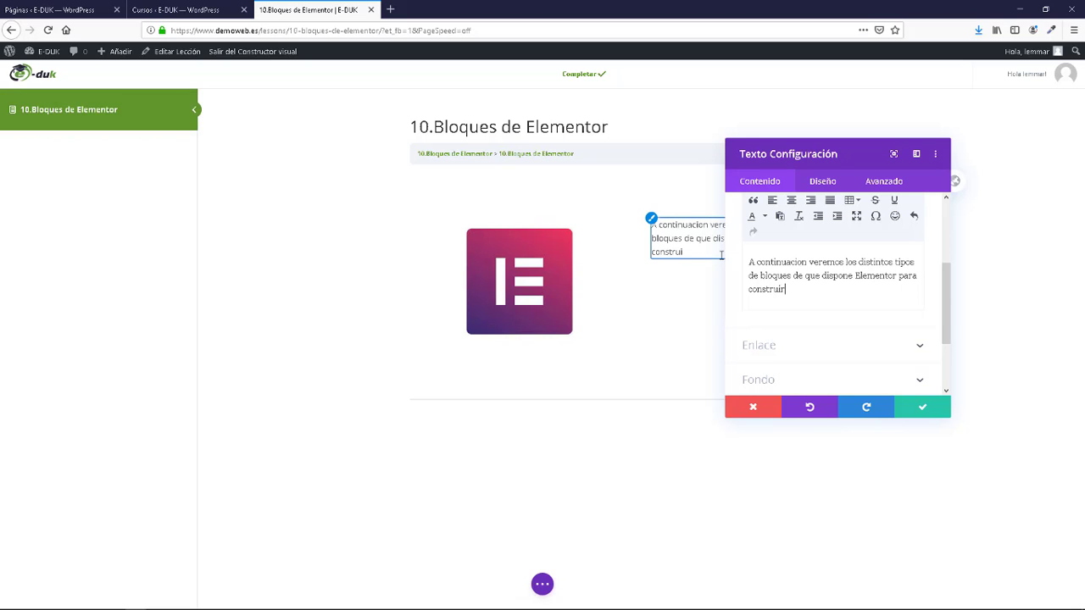
type("estros sitios web")
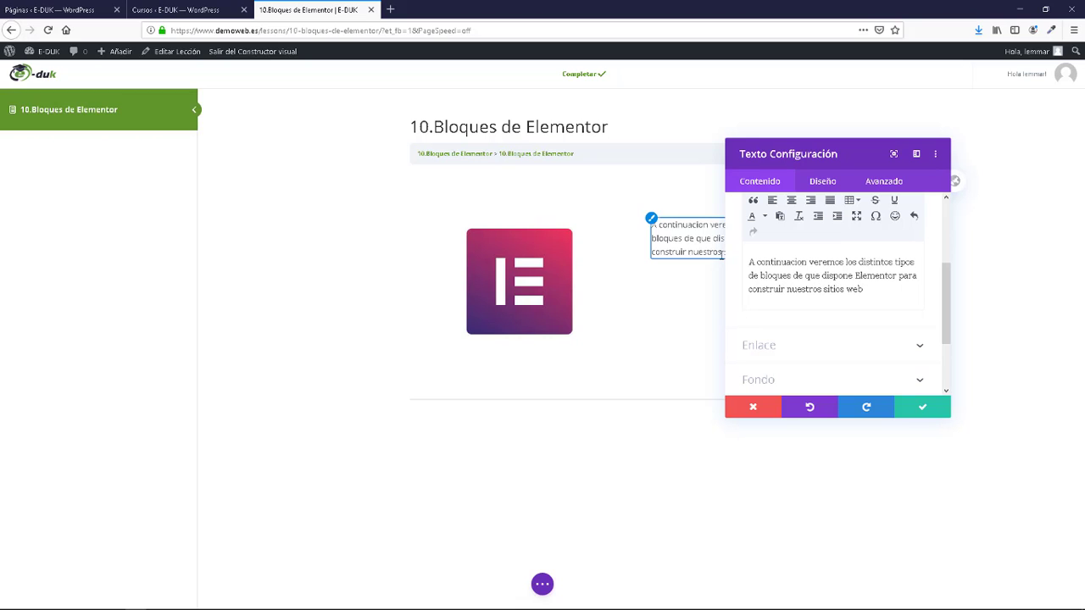
left_click(923, 412)
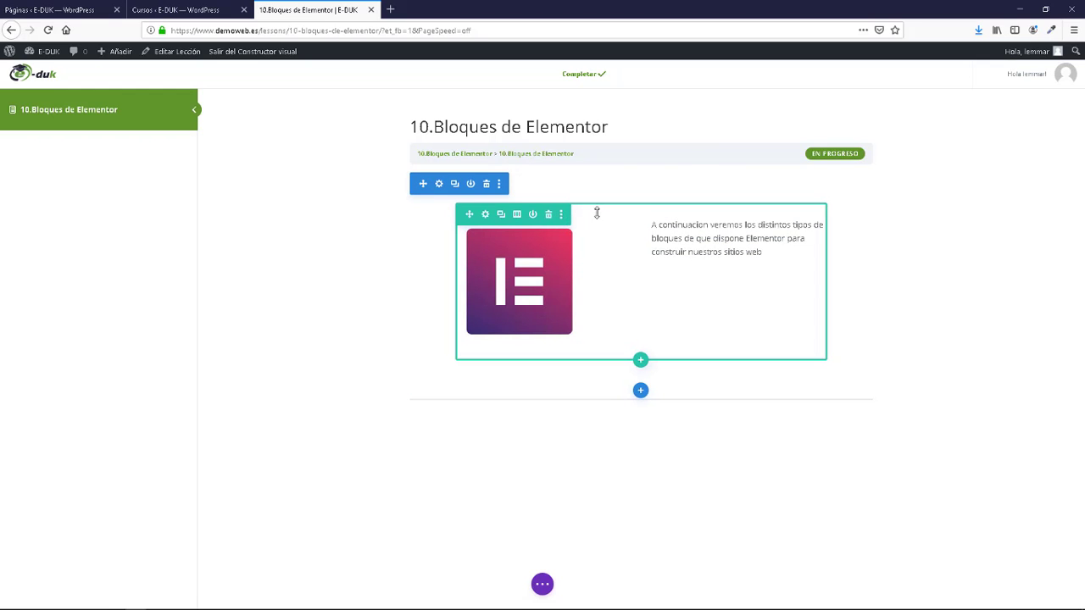
- Examine the content and design settings of the two-column row, including its sizing options, and close them
left_click(484, 215)
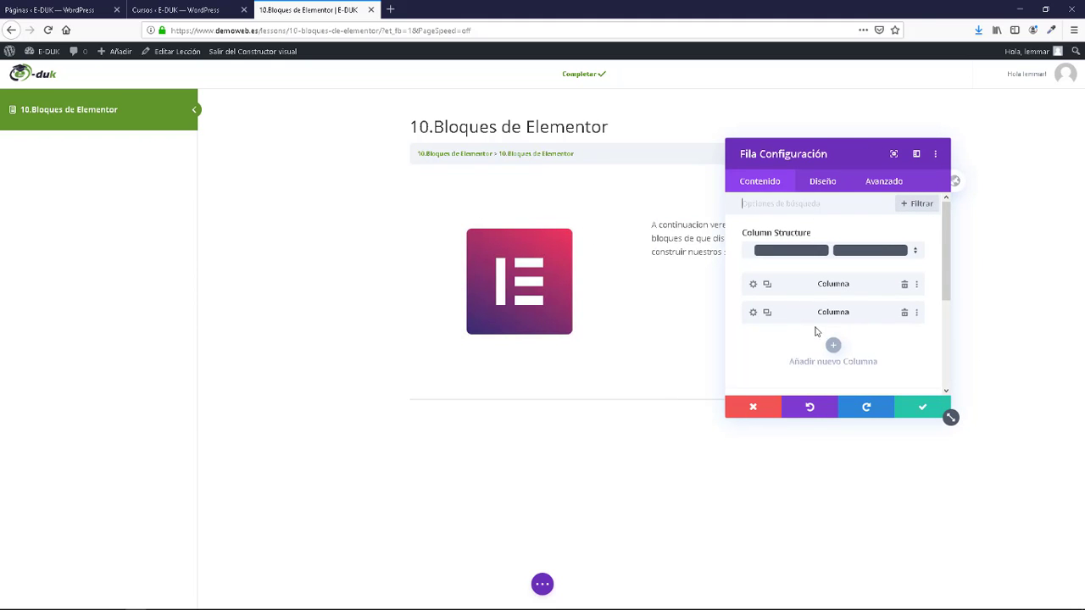
scroll(816, 333, "down", 3)
scroll(828, 293, "up", 3)
scroll(825, 293, "down", 3)
scroll(828, 308, "up", 3)
left_click(824, 182)
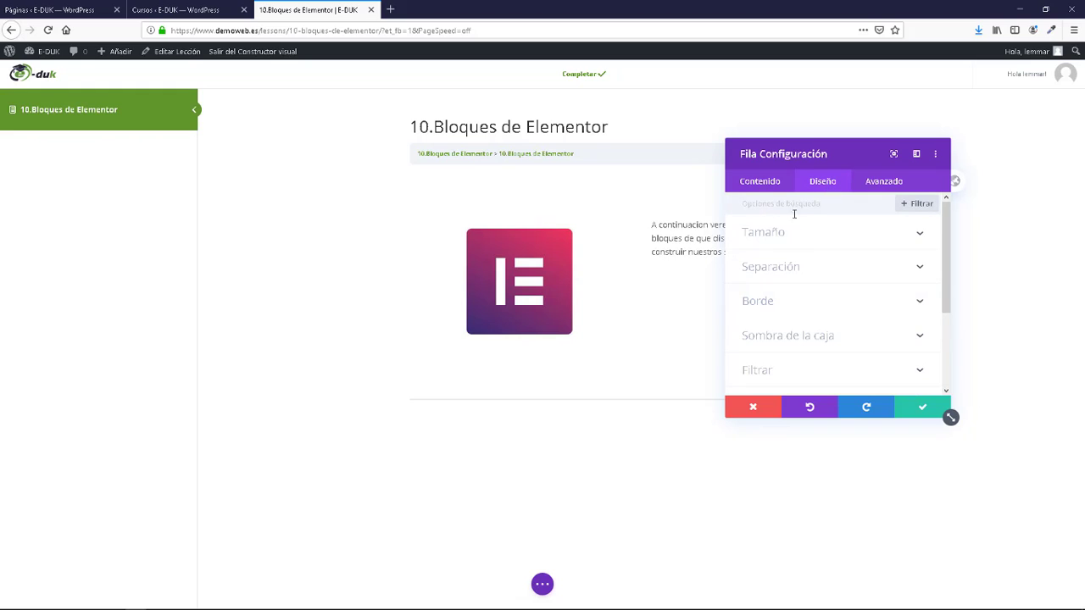
left_click(781, 237)
scroll(839, 305, "down", 5)
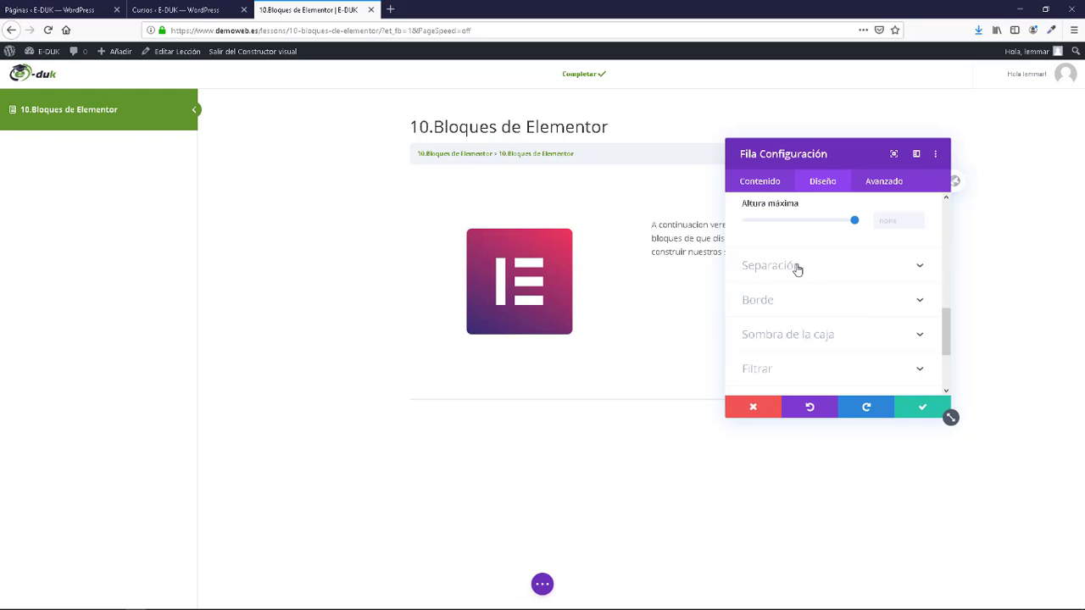
left_click(933, 410)
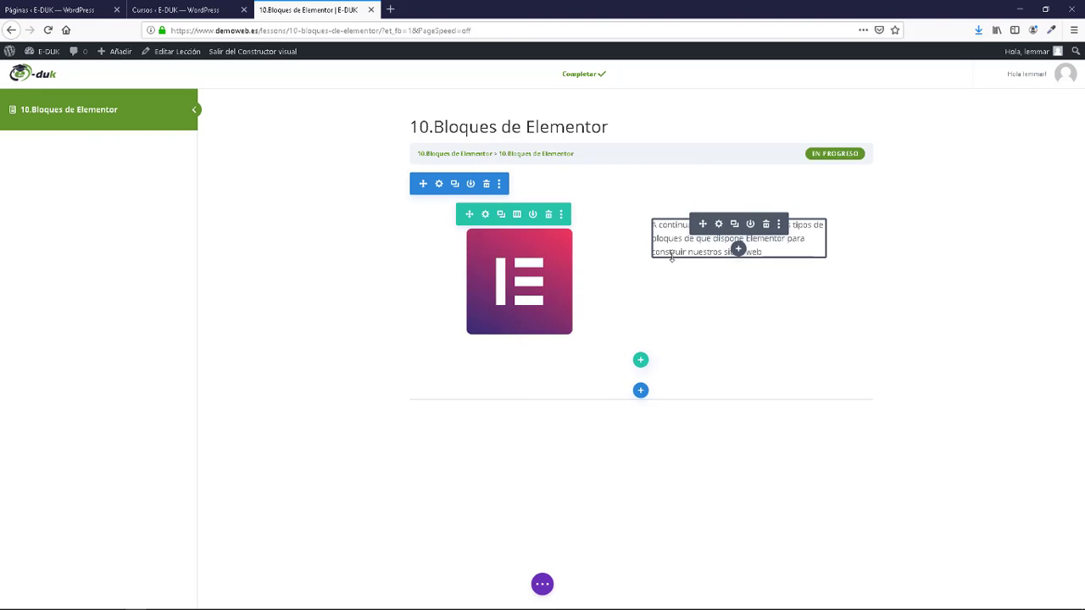
- Add a Regular section below the existing one with a single-column row and insert a Texto module in it
left_click(640, 391)
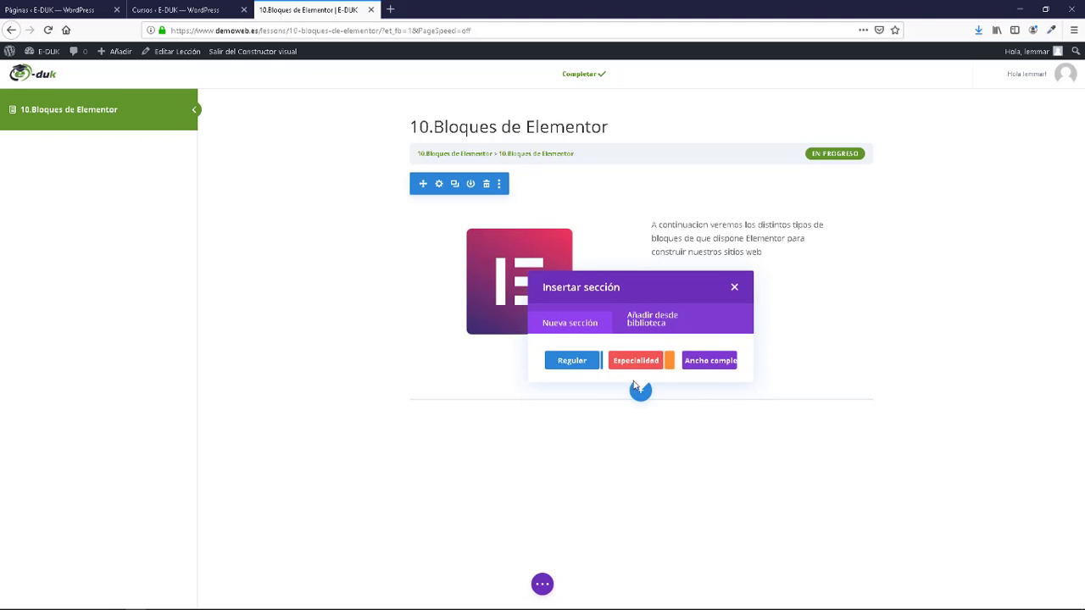
left_click(571, 363)
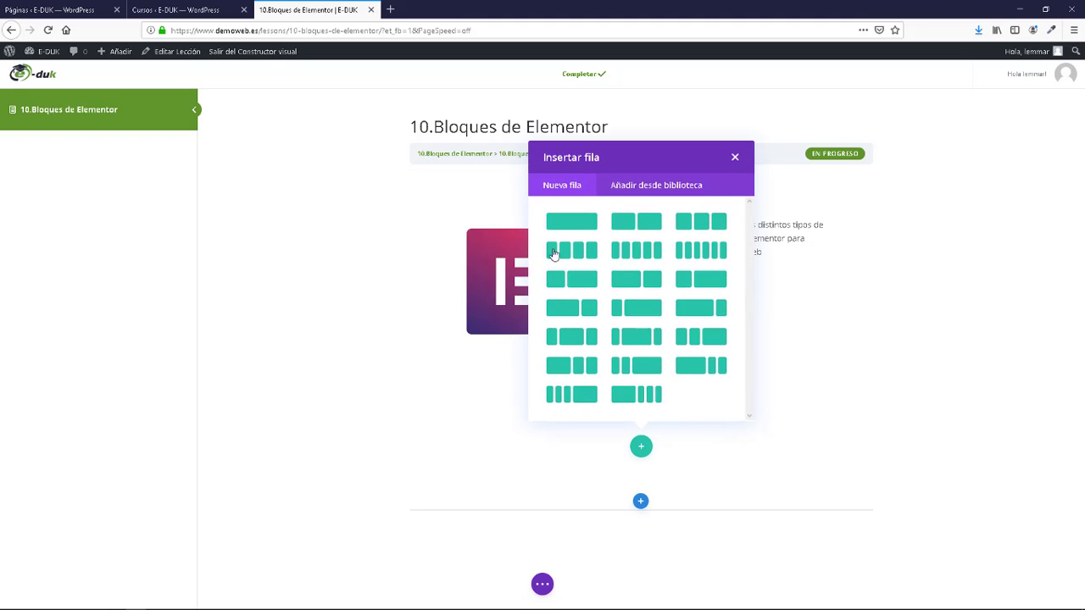
left_click(567, 223)
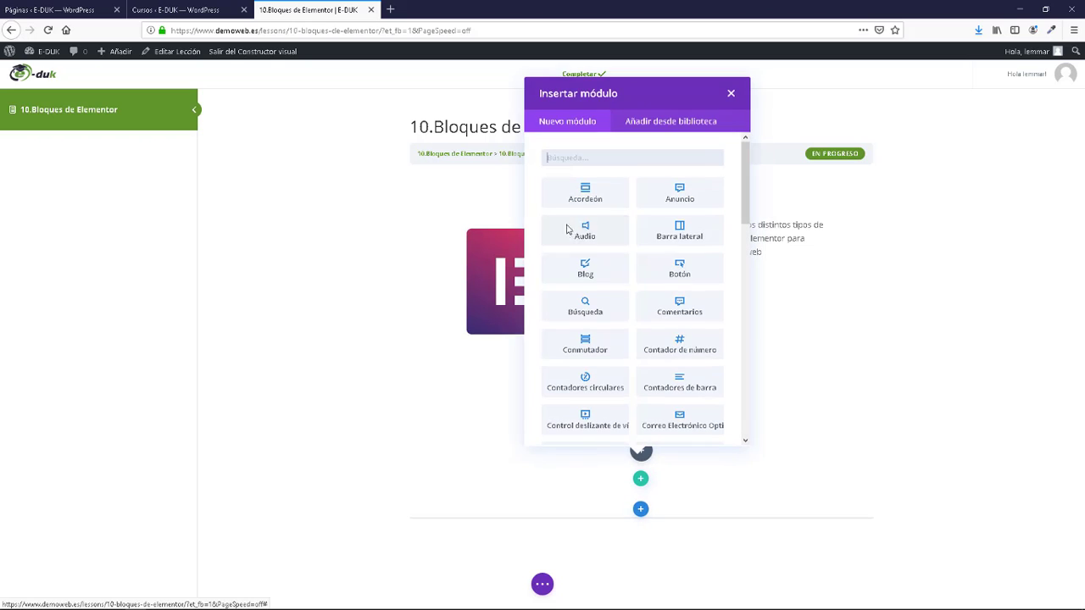
type("t")
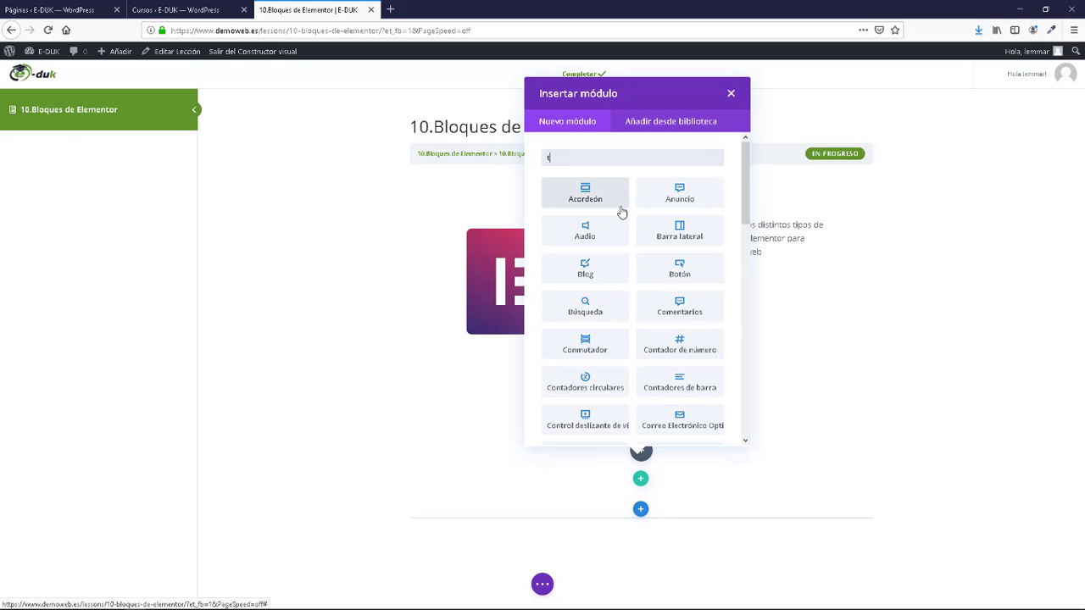
type("ext")
left_click(612, 194)
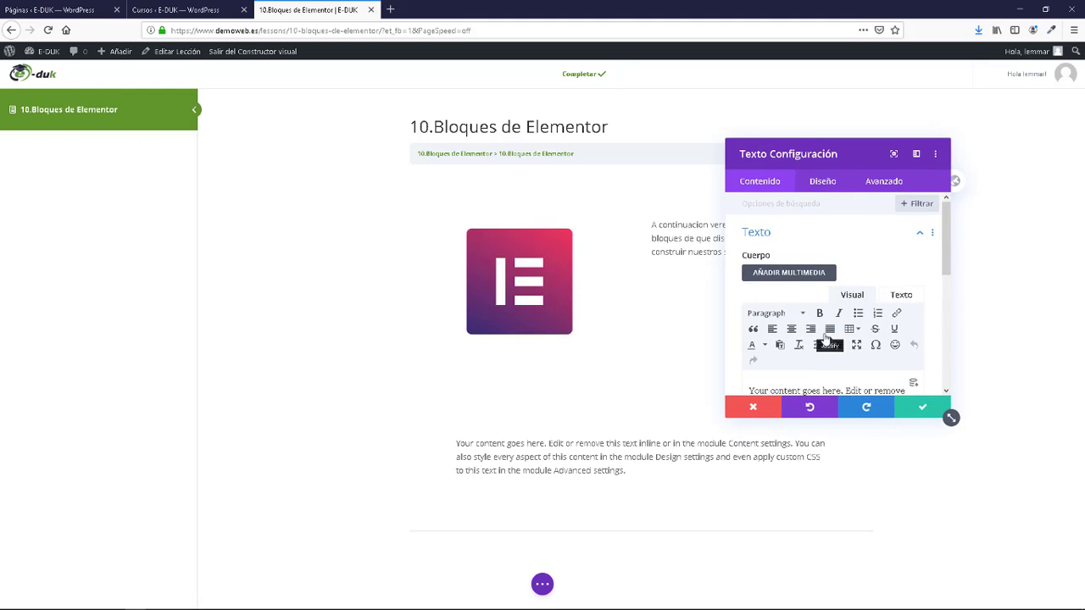
- Replace the new Texto module's placeholder content with "TEMAS DE LA LECCIÓN"
scroll(822, 344, "down", 3)
scroll(838, 327, "up", 1)
key("ctrl+a")
type("TEMA")
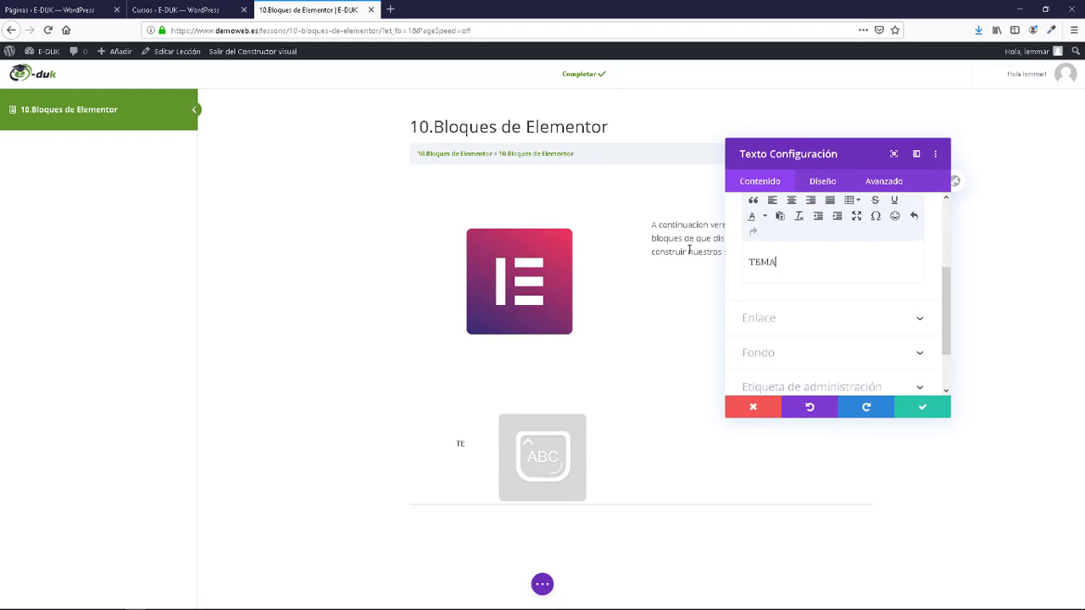
type("S DE LA")
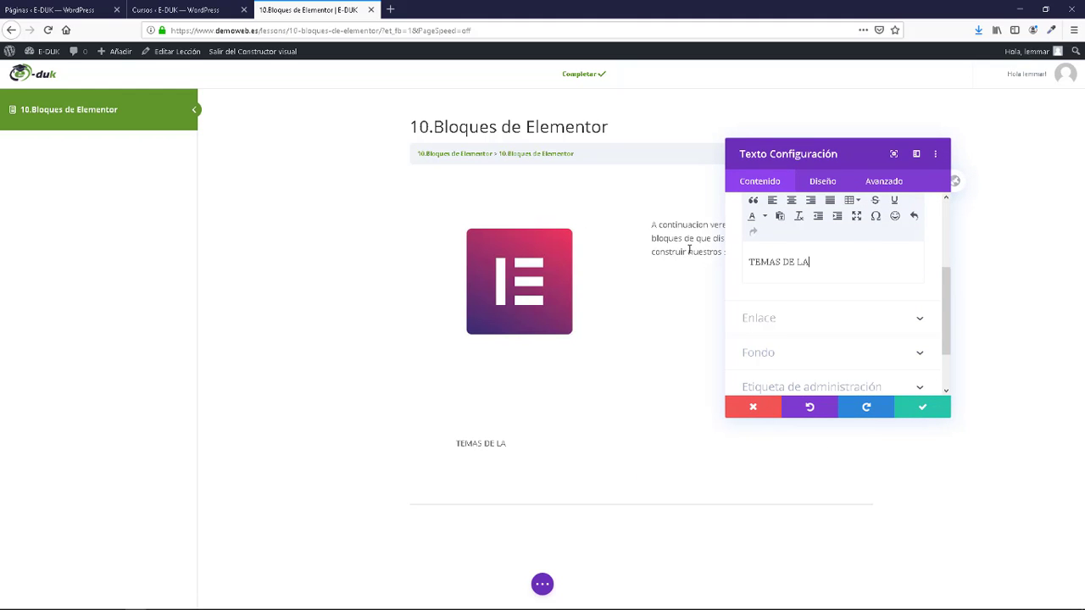
type(" LECCIÓN")
- Style the "TEMAS DE LA LECCIÓN" text with Negrita weight, uppercase letters and the green colour #5f953a
left_click(823, 180)
left_click(762, 242)
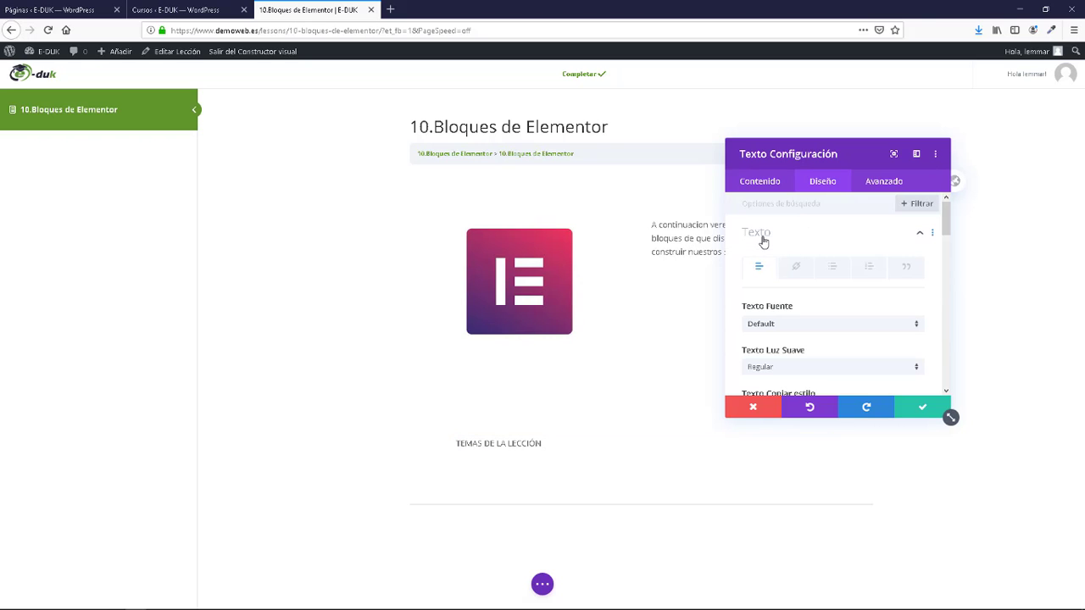
scroll(819, 346, "down", 3)
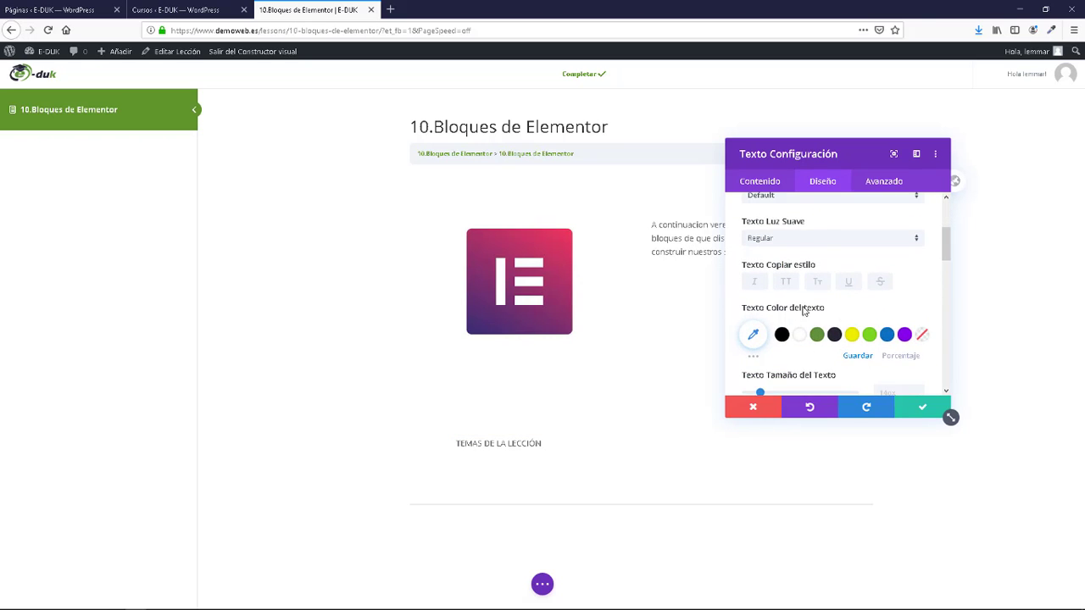
scroll(799, 303, "up", 1)
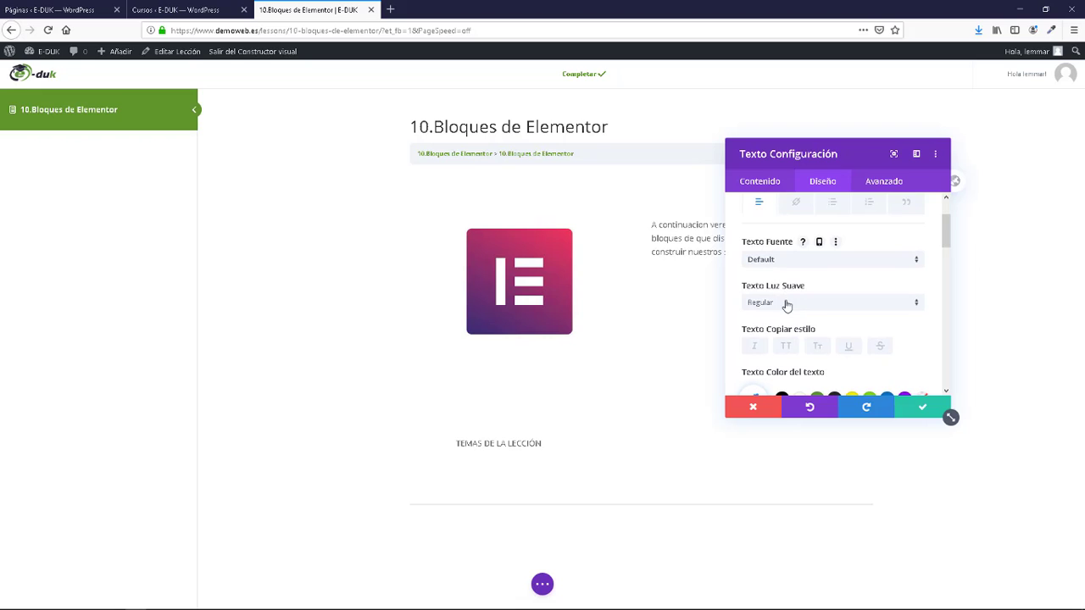
left_click(786, 305)
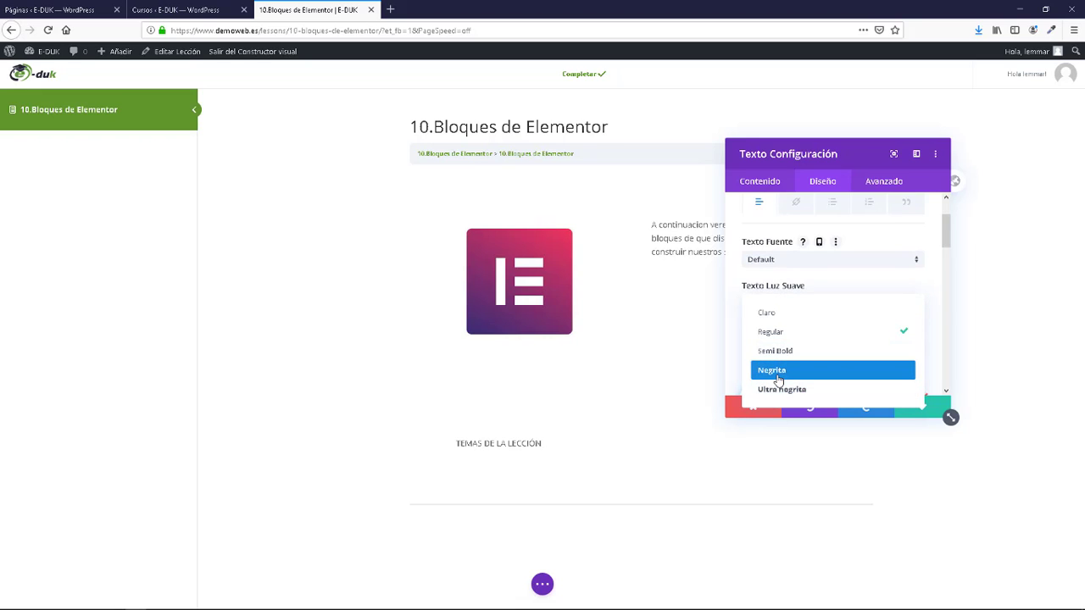
left_click(784, 373)
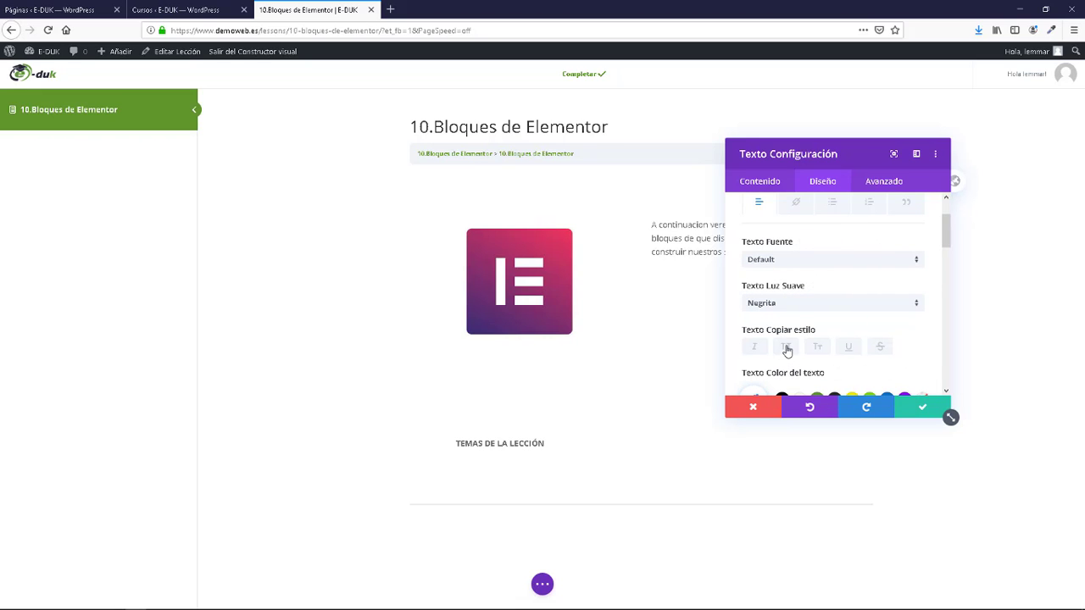
left_click(792, 356)
scroll(793, 356, "down", 1)
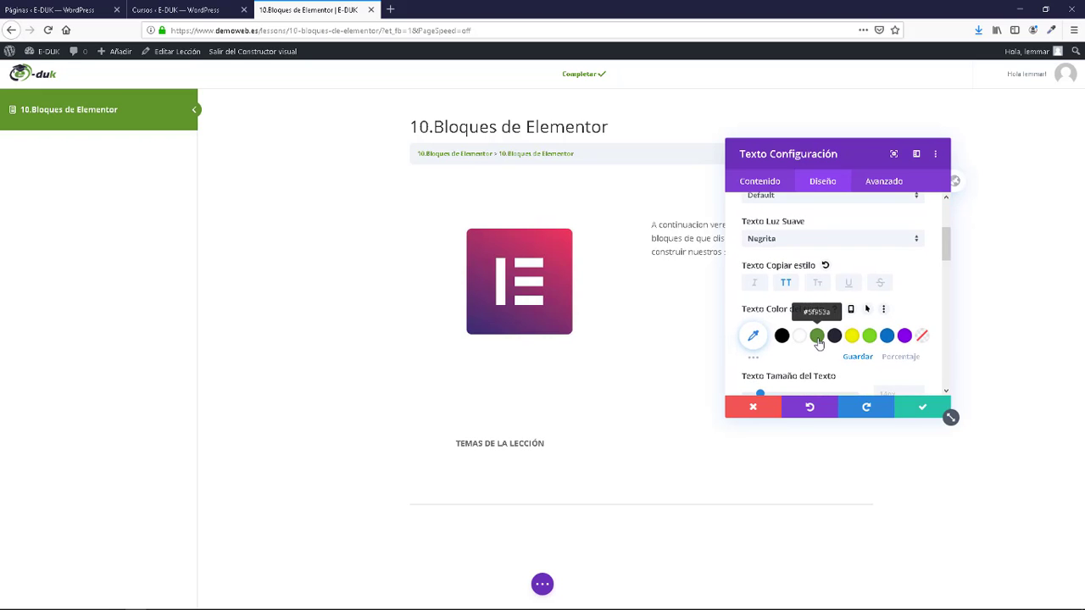
left_click(817, 336)
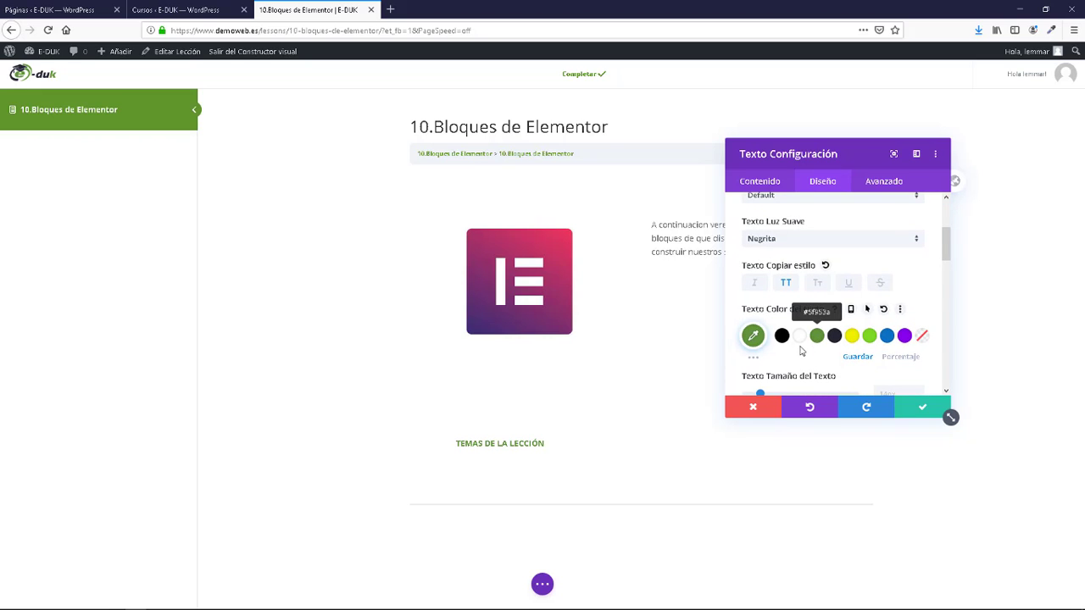
- Set the heading's text size to 24px, centre its alignment and save the Texto module
scroll(801, 347, "down", 2)
left_click_drag(761, 270, 772, 272)
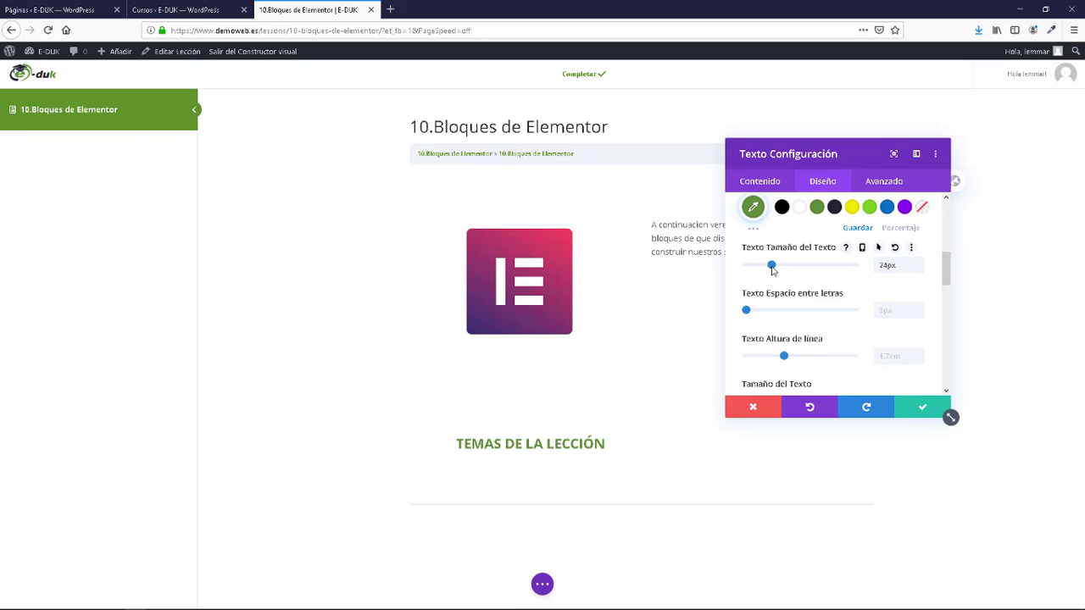
scroll(827, 342, "up", 4)
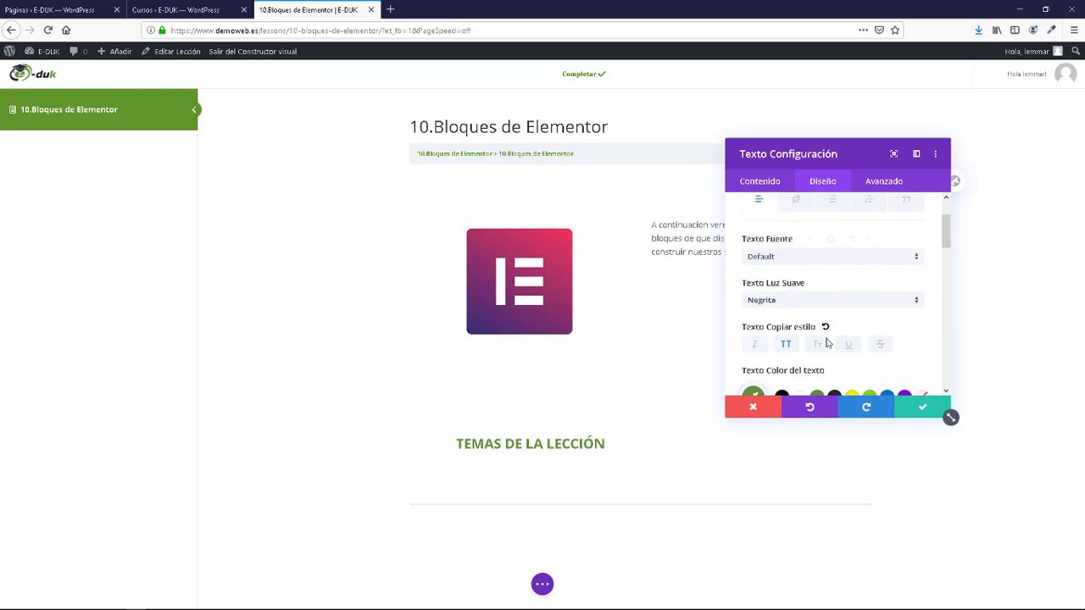
scroll(828, 342, "down", 7)
scroll(828, 342, "down", 2)
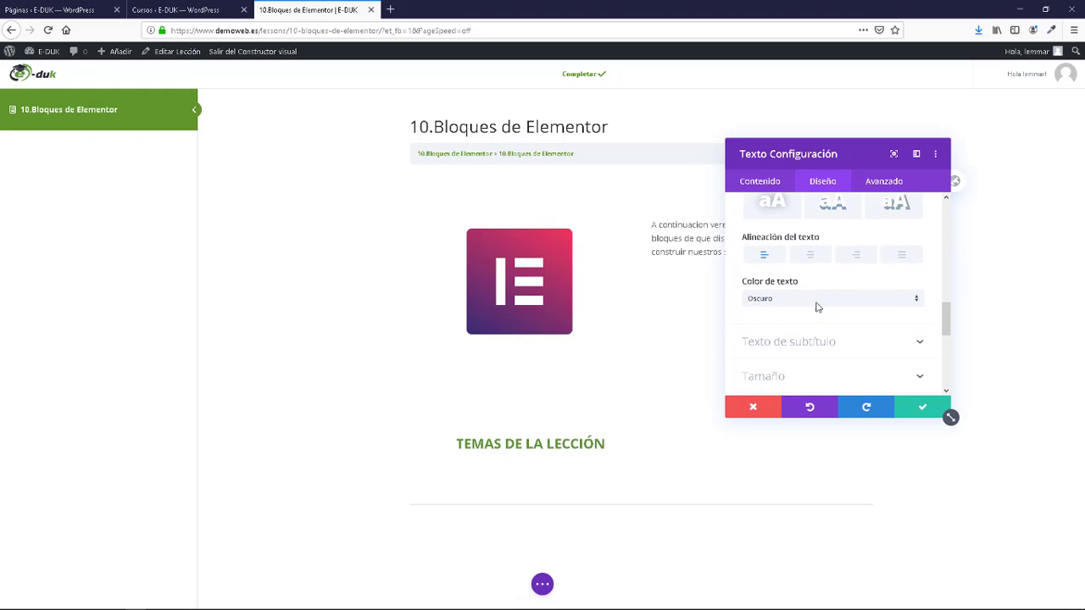
left_click(812, 259)
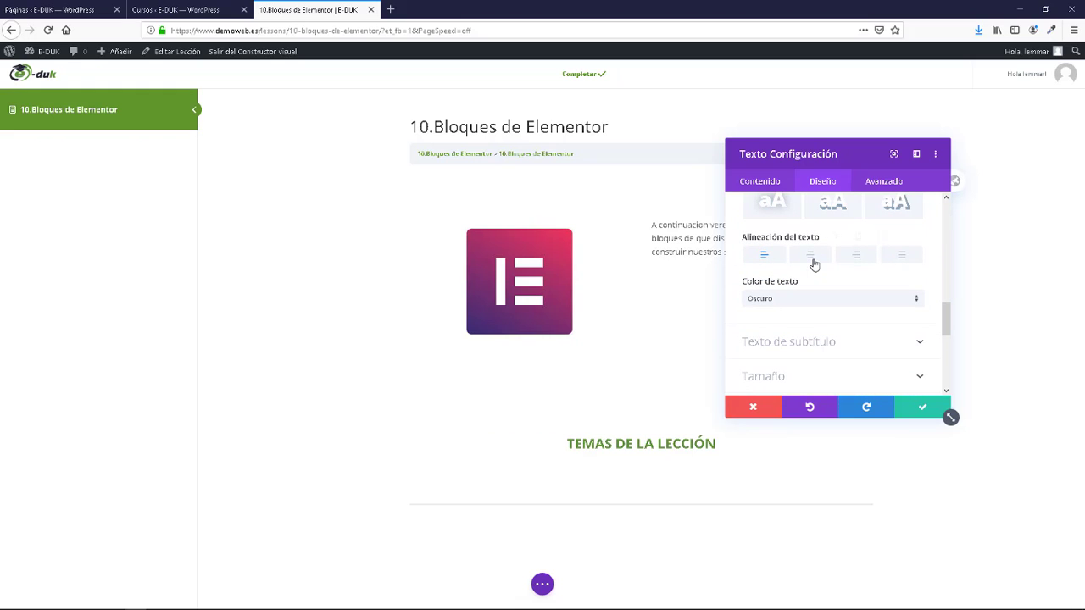
left_click(924, 409)
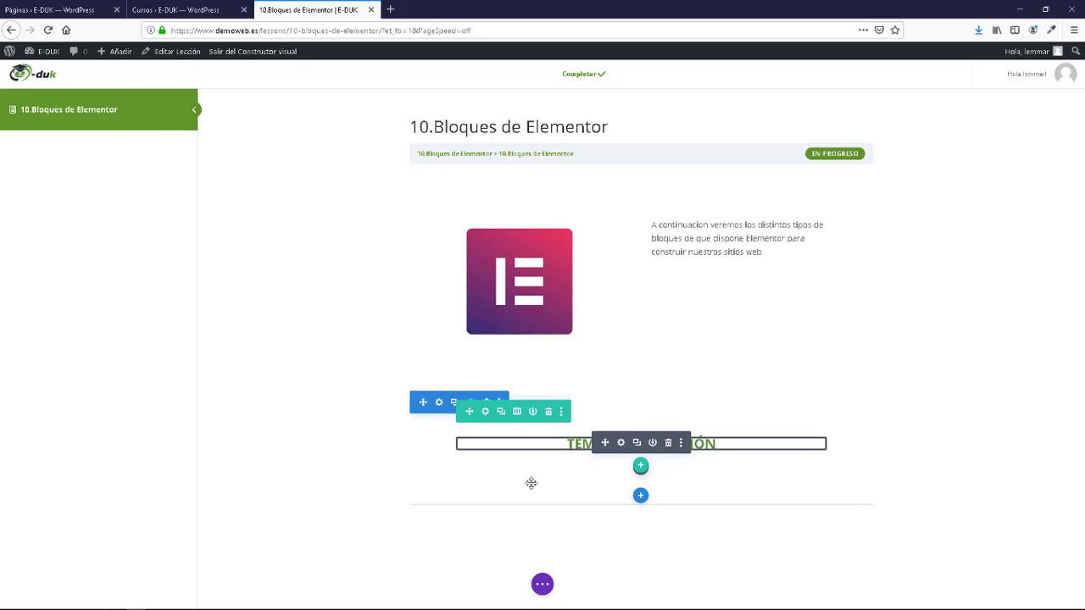
- Switch the builder to wireframe view and insert a Topic List module below the heading's Texto module
left_click(542, 583)
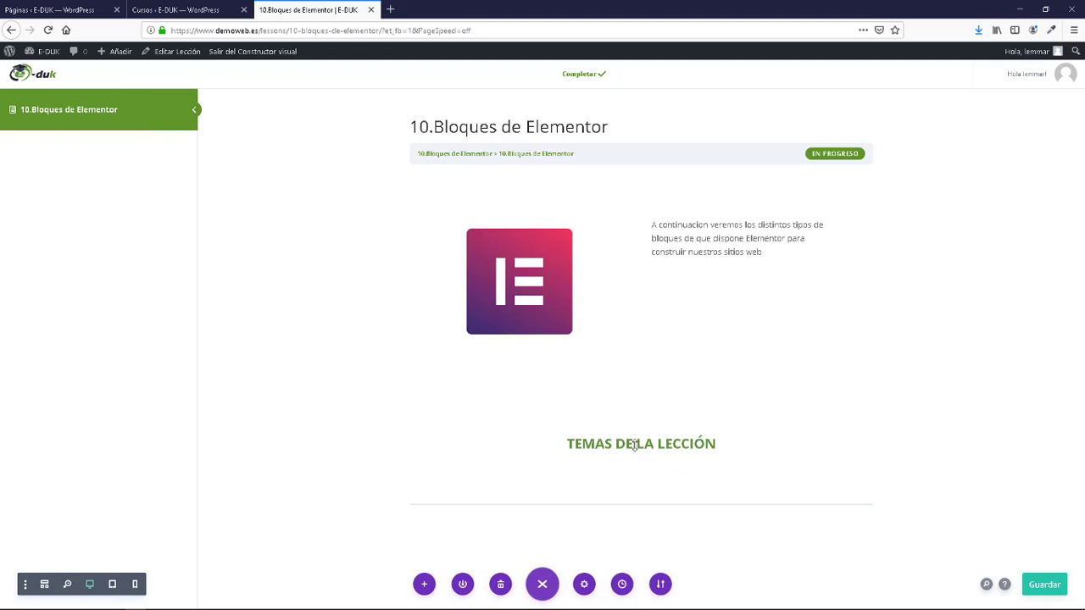
left_click(46, 584)
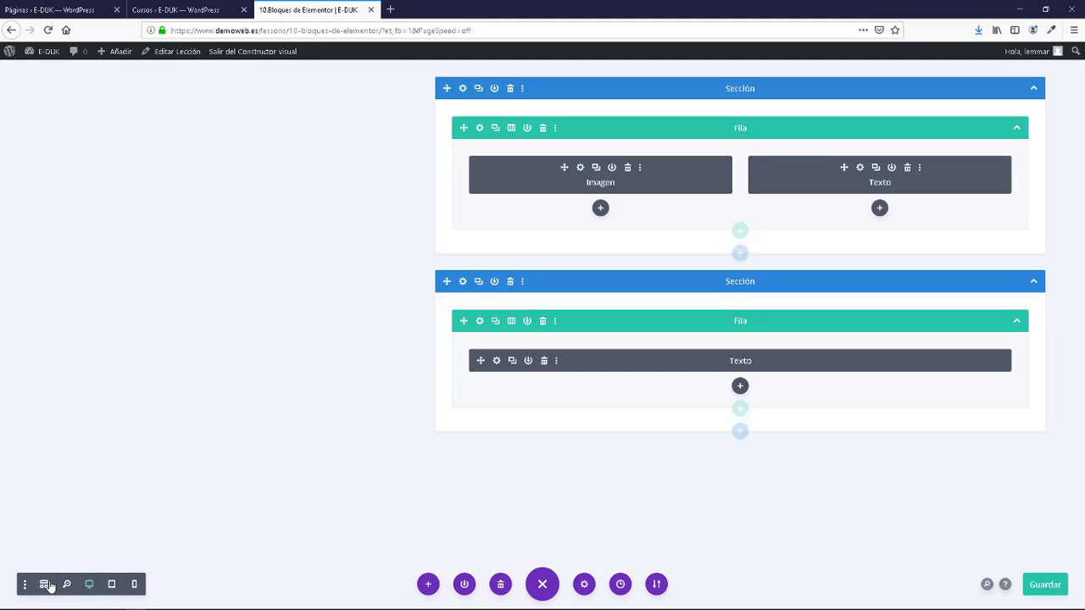
left_click(740, 387)
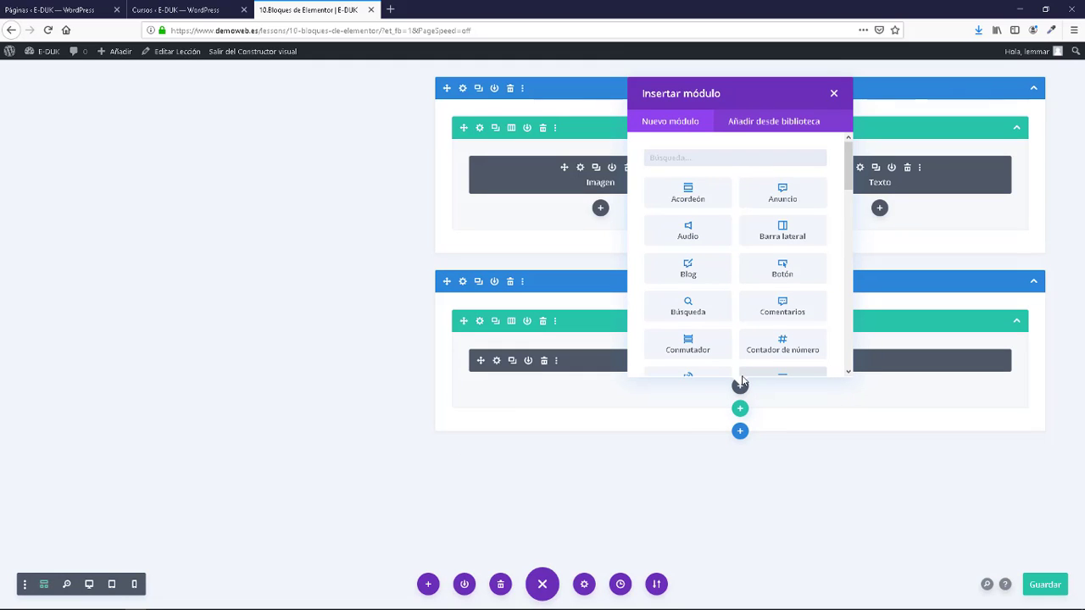
type("TOPIC")
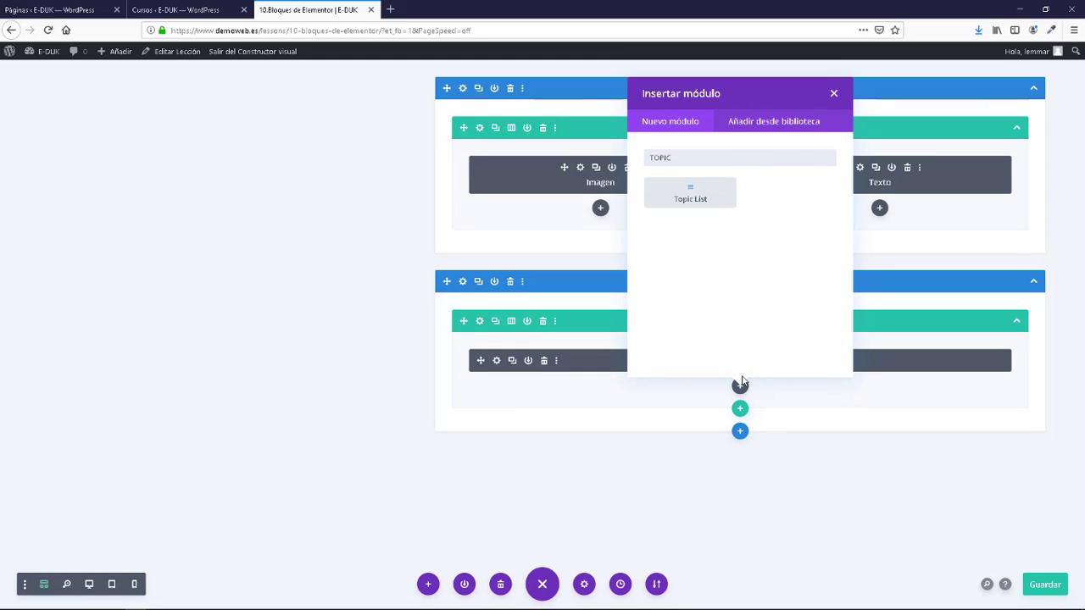
left_click(710, 202)
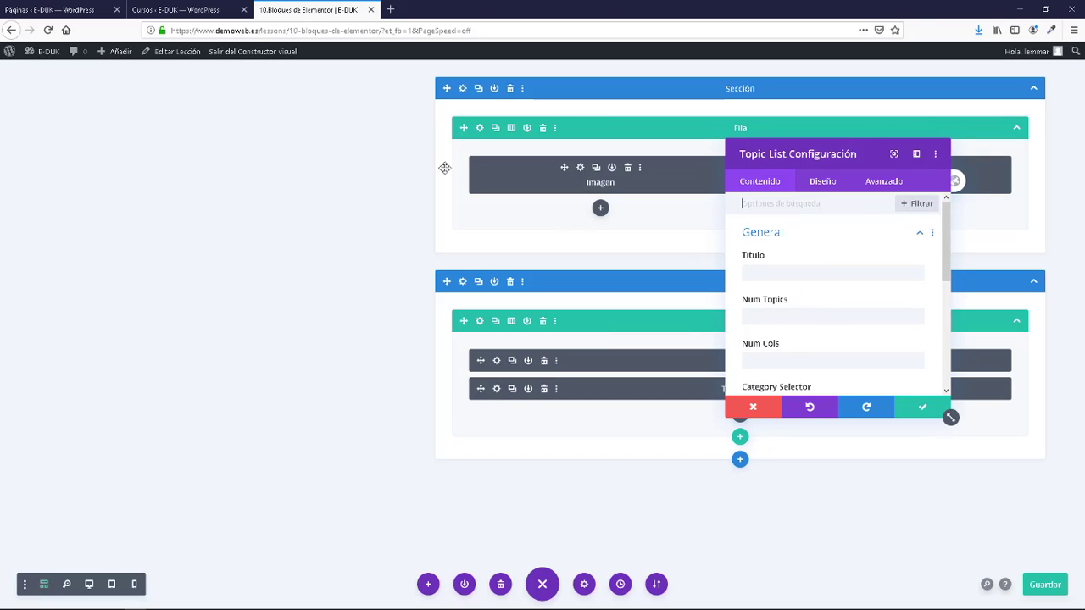
- Switch to the WordPress admin and open the category management page for LearnDash topics (Categorías de Tema)
left_click(184, 12)
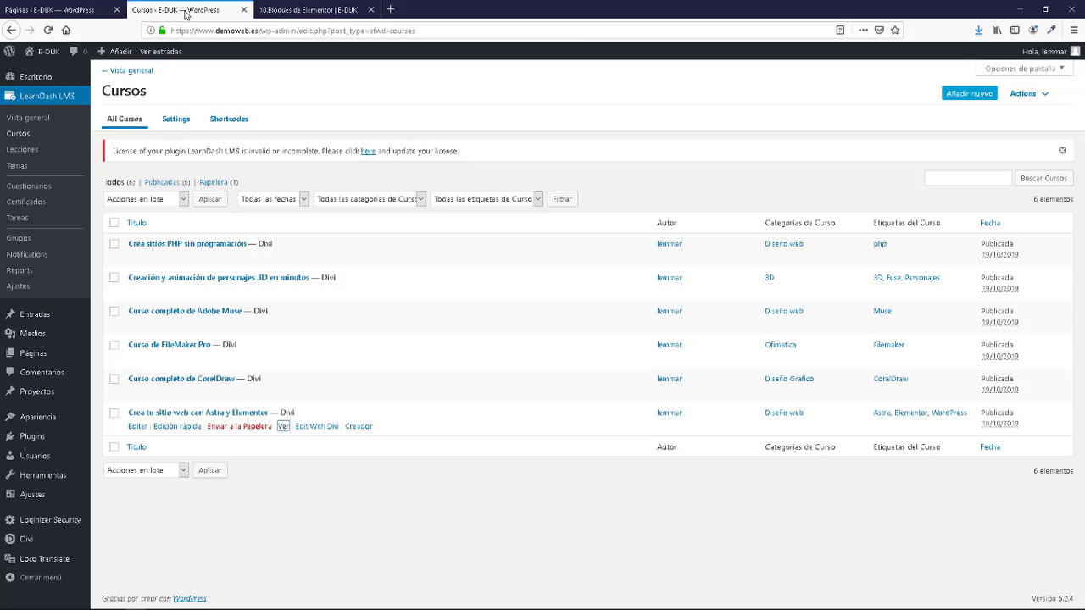
left_click(21, 167)
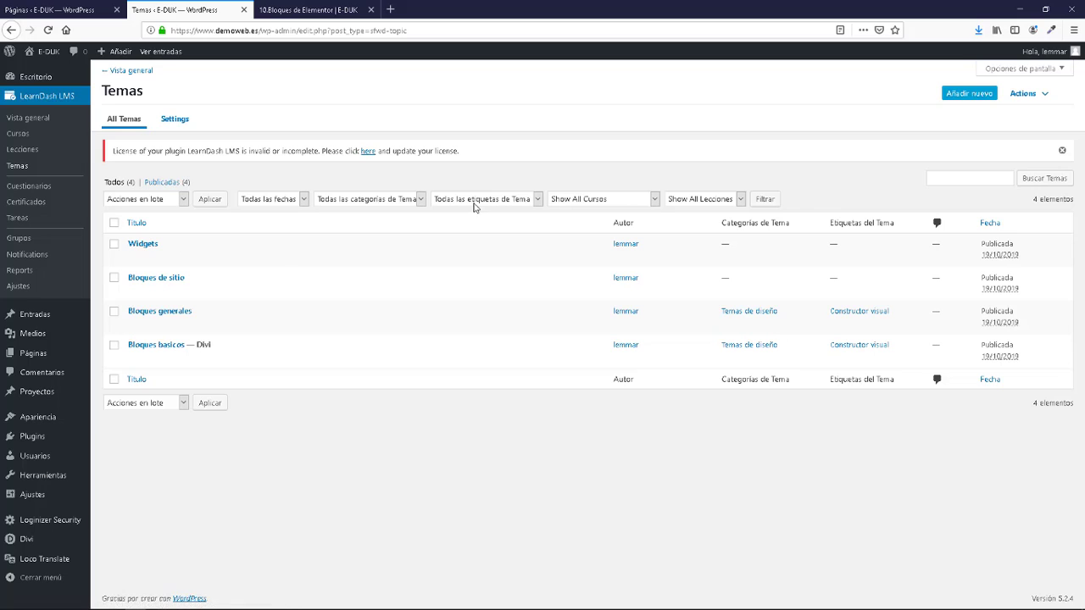
left_click(1040, 96)
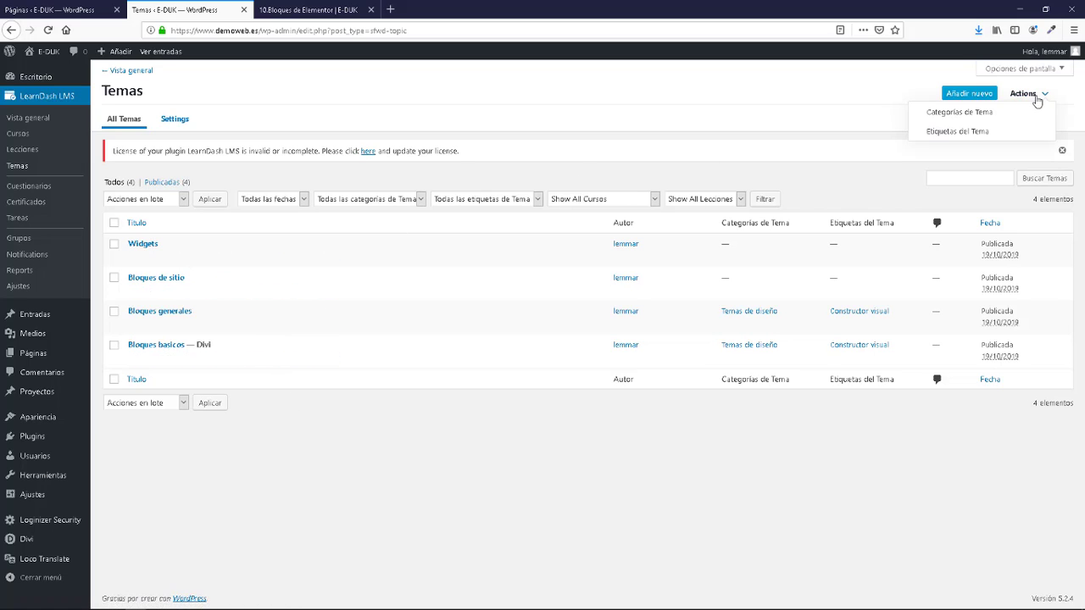
left_click(969, 114)
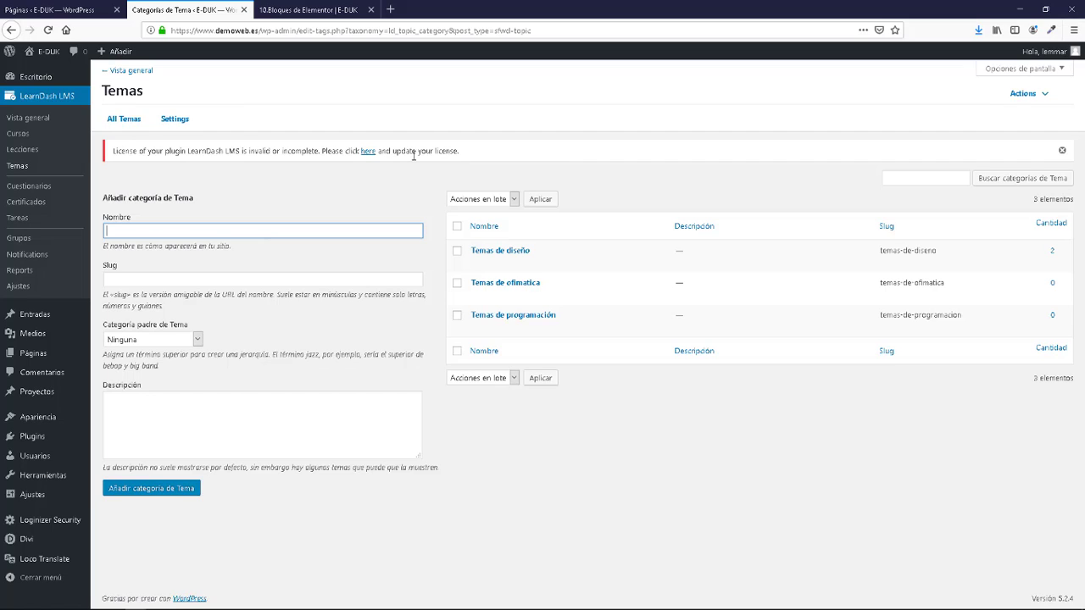
- Create a new topic category named "Astra Elementor - Bloques de Elementor"
type("Astra Elemento")
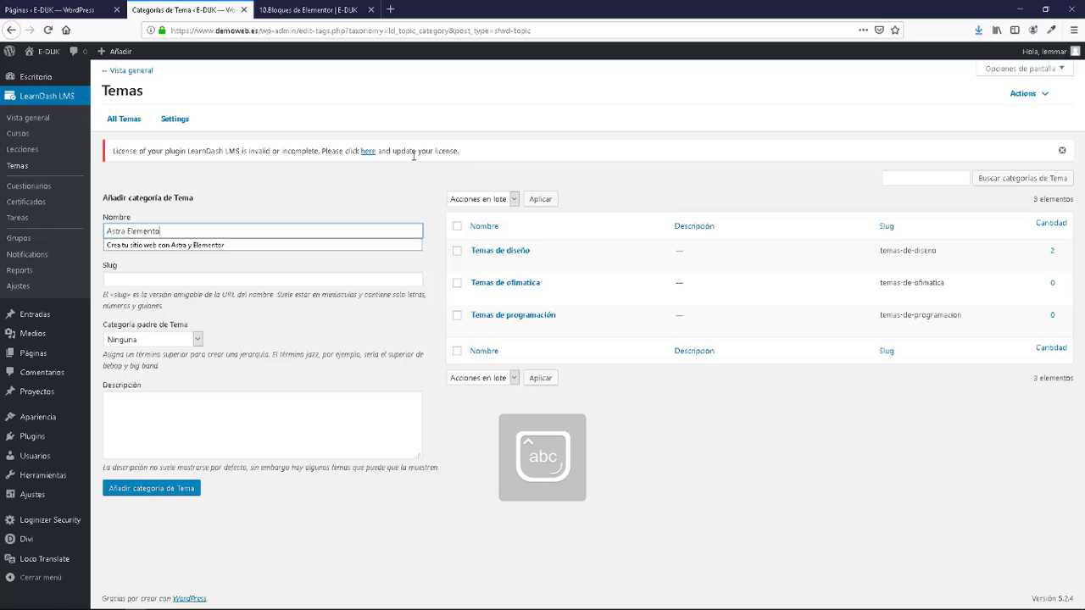
type("r - ")
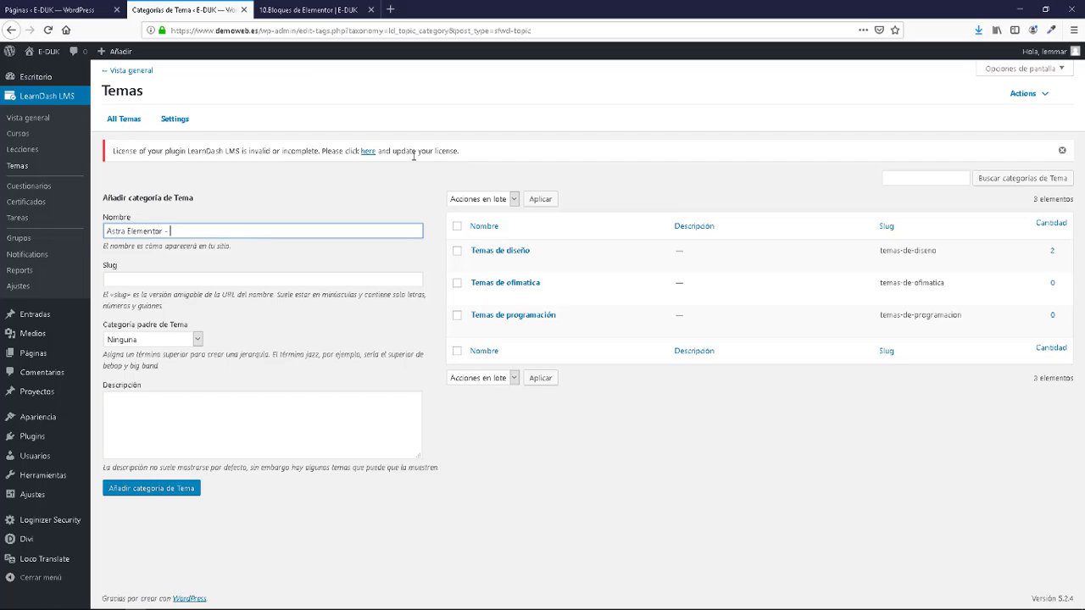
type("Bloq")
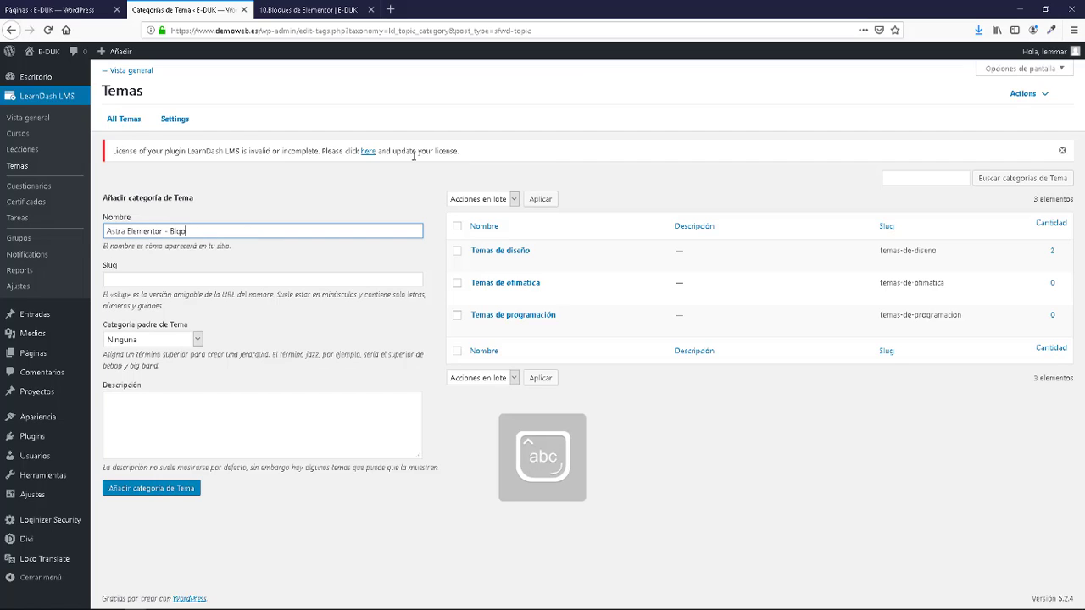
key("BackSpace")
key("BackSpace")
key("BackSpace")
key("BackSpace")
key("BackSpace")
key("BackSpace")
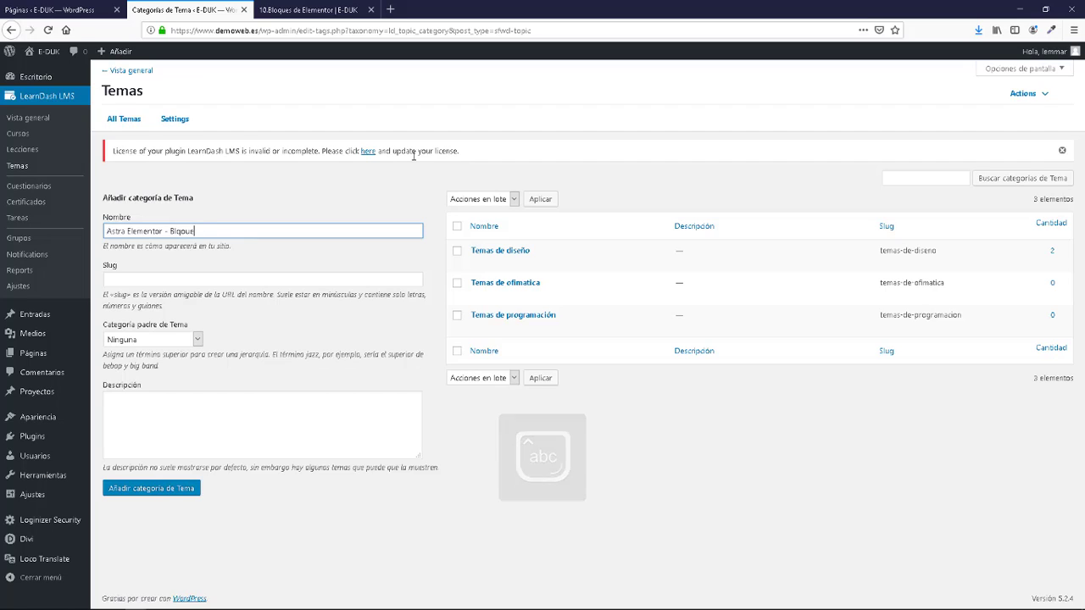
type("oques ")
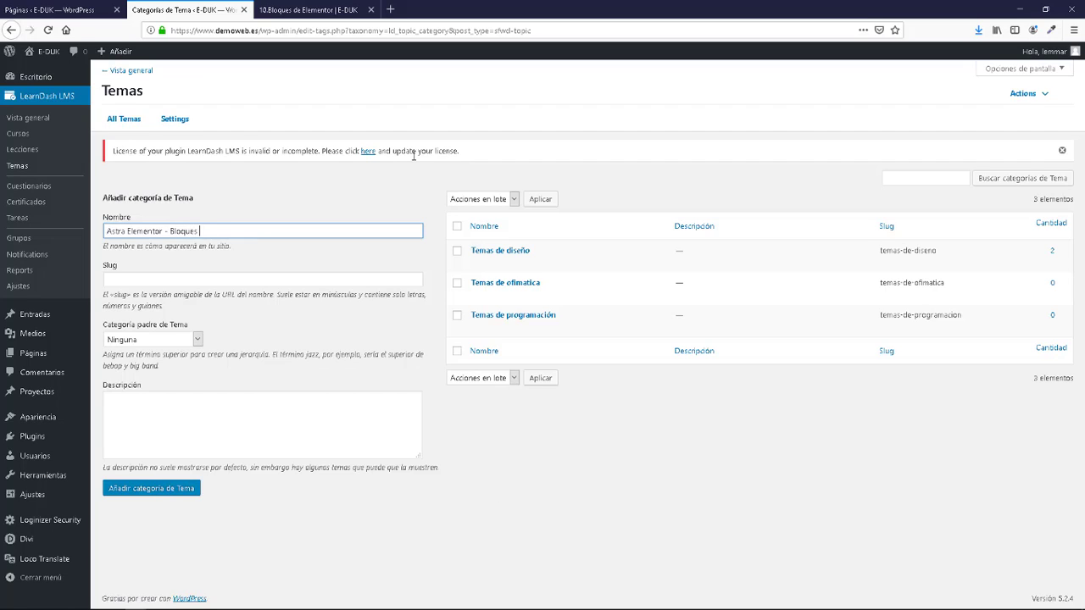
type("de Elementor")
left_click(162, 489)
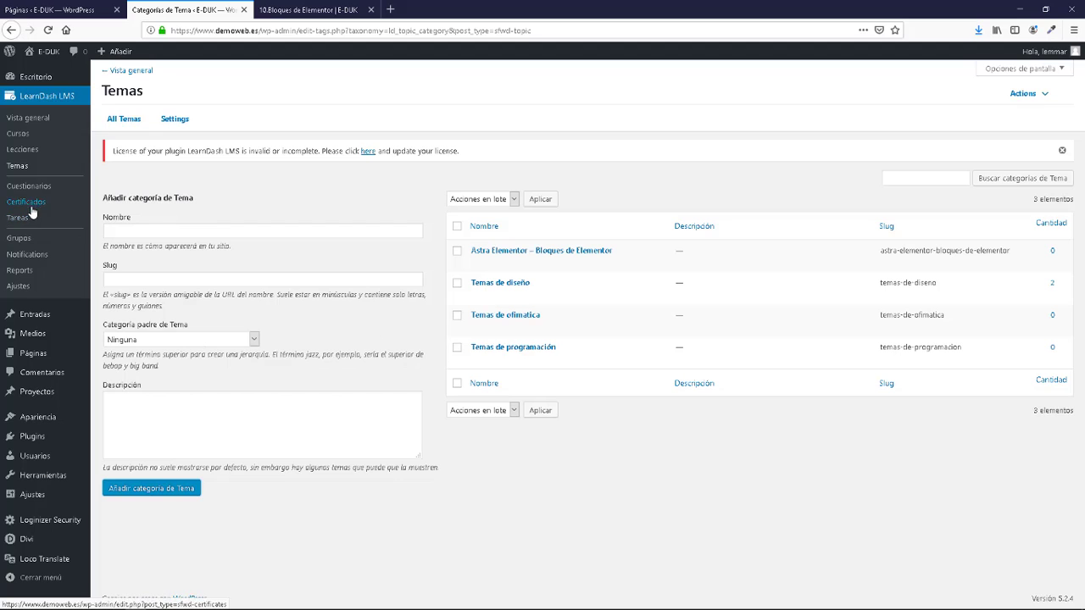
- In the topics list, assign the category "Astra Elementor - Bloques de Elementor" to the topics Widgets and Bloques de sitio through quick edit
left_click(20, 167)
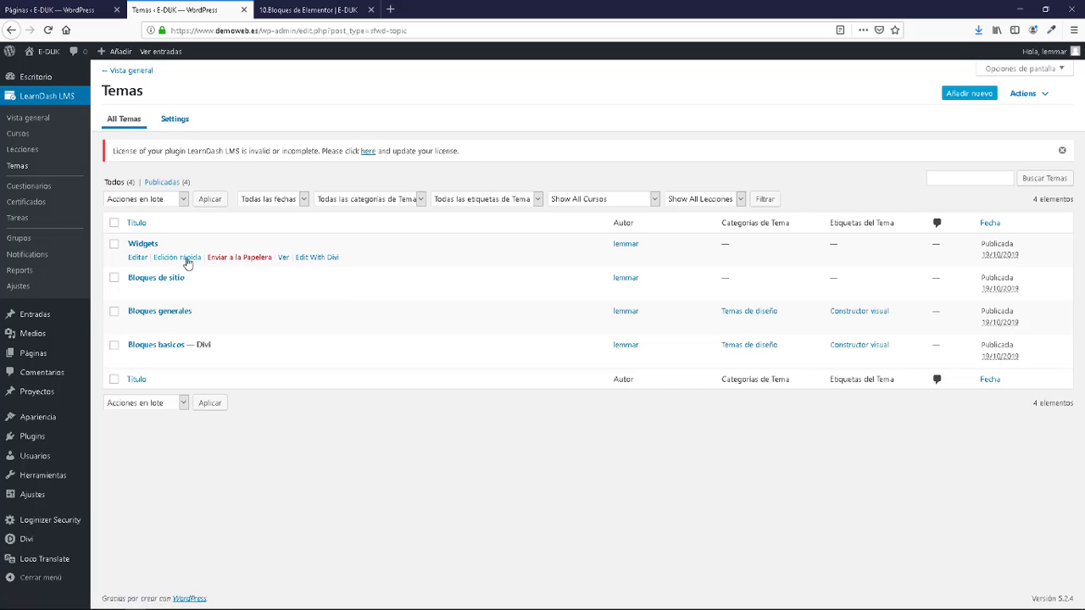
left_click(187, 258)
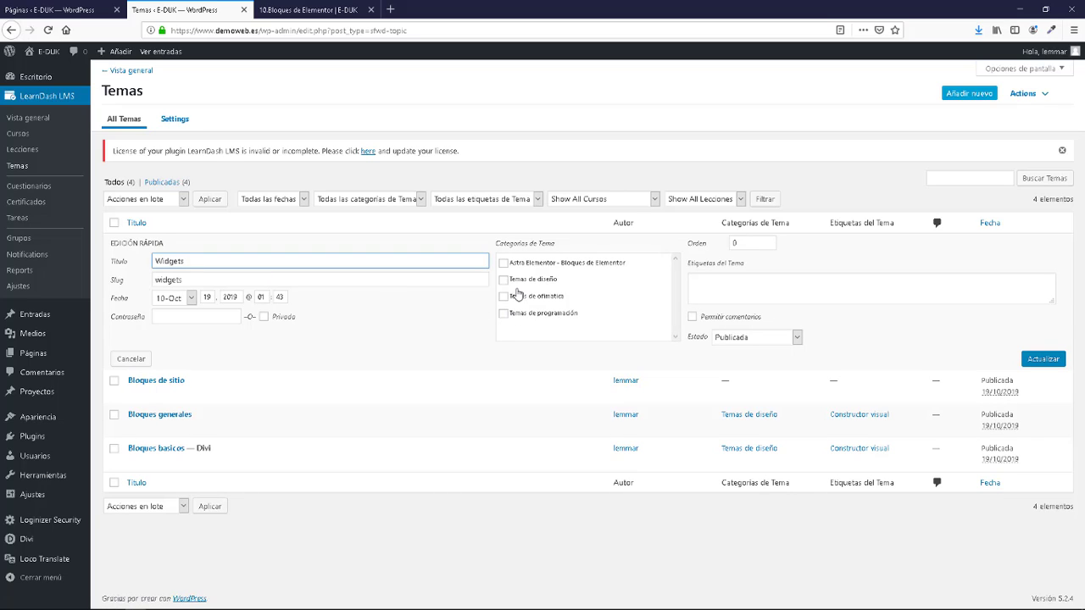
left_click(503, 264)
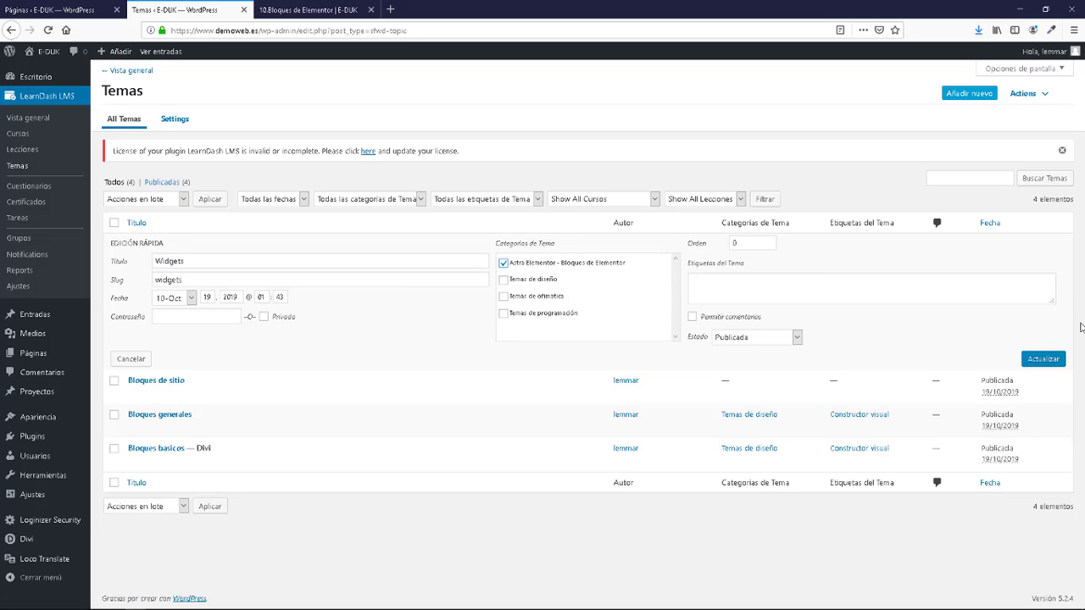
left_click(1049, 361)
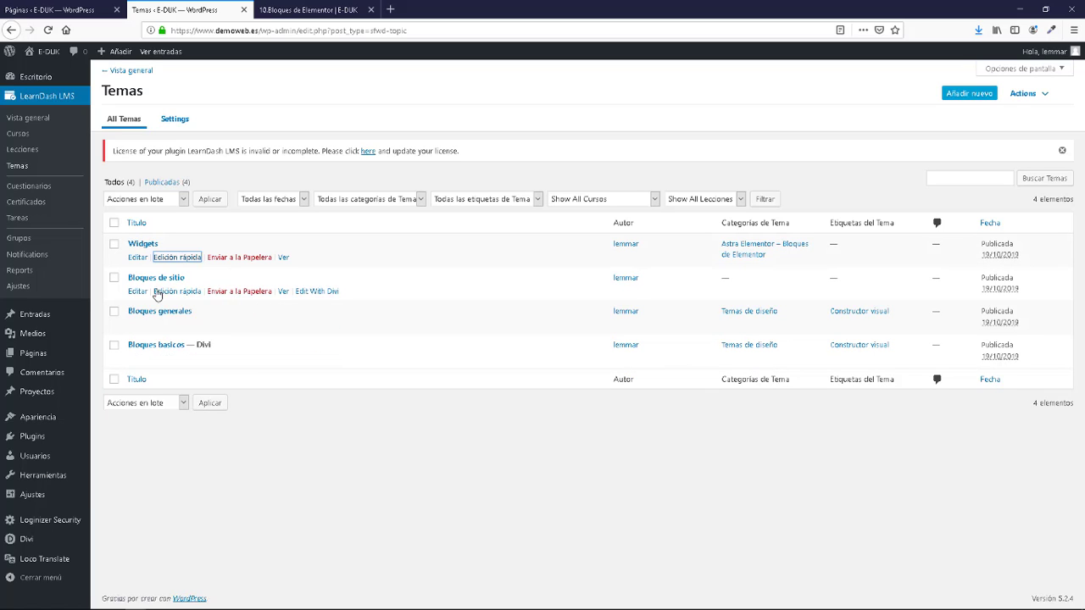
left_click(165, 292)
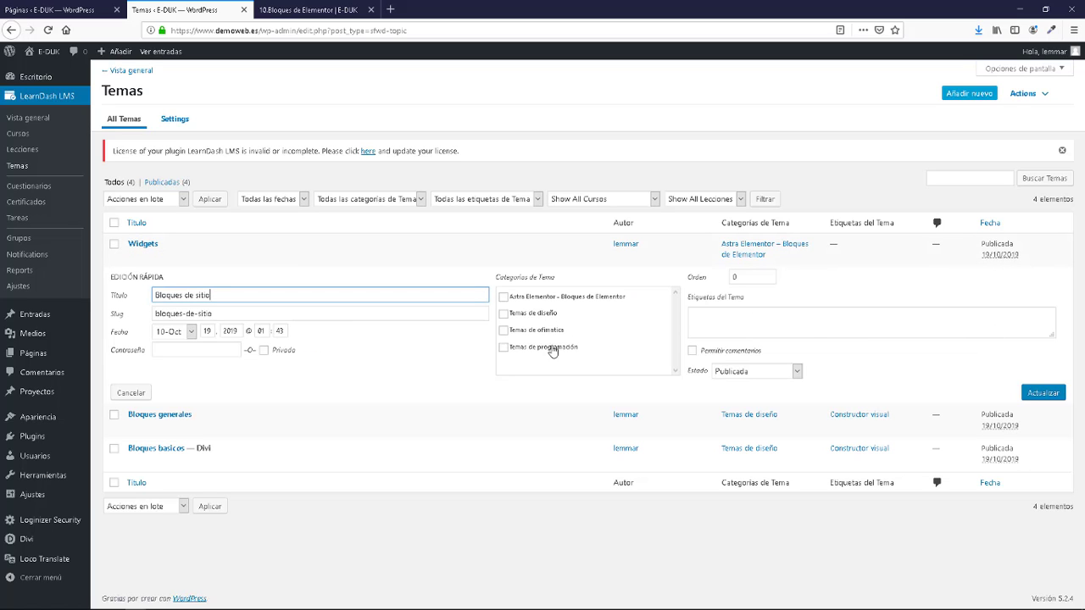
left_click(576, 297)
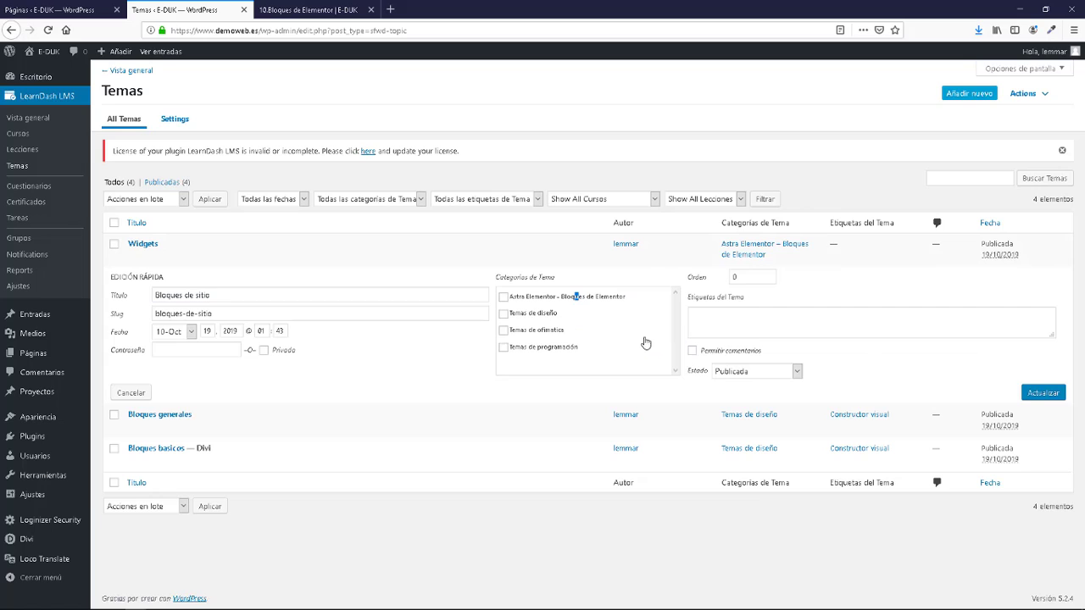
left_click(503, 296)
left_click(1042, 393)
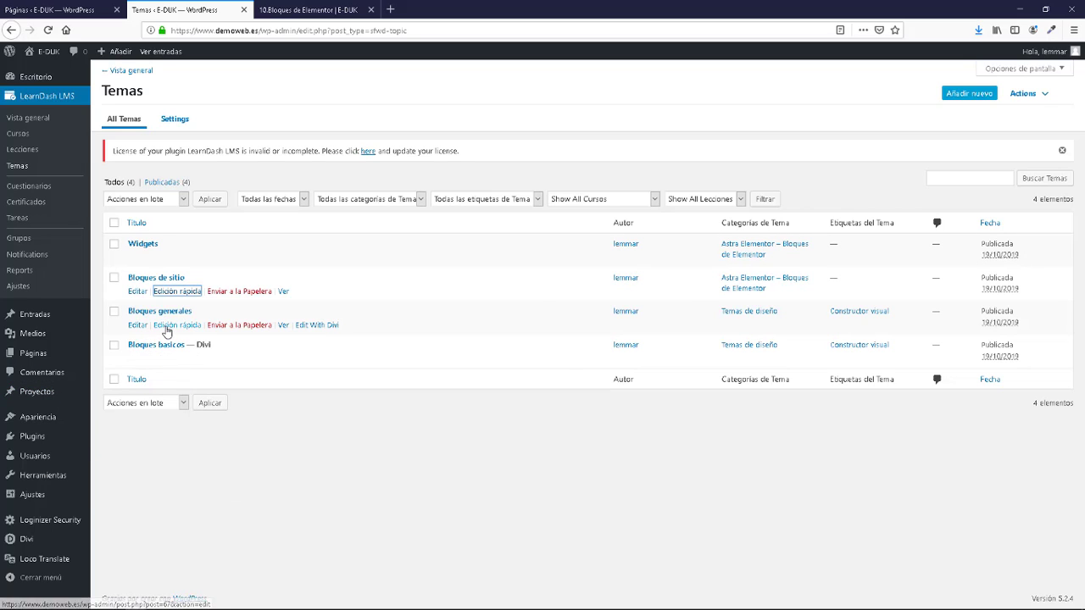
- Add the category "Astra Elementor - Bloques de Elementor" to the topics Bloques generales and Bloques basicos, keeping Temas de diseño, through quick edit
left_click(167, 326)
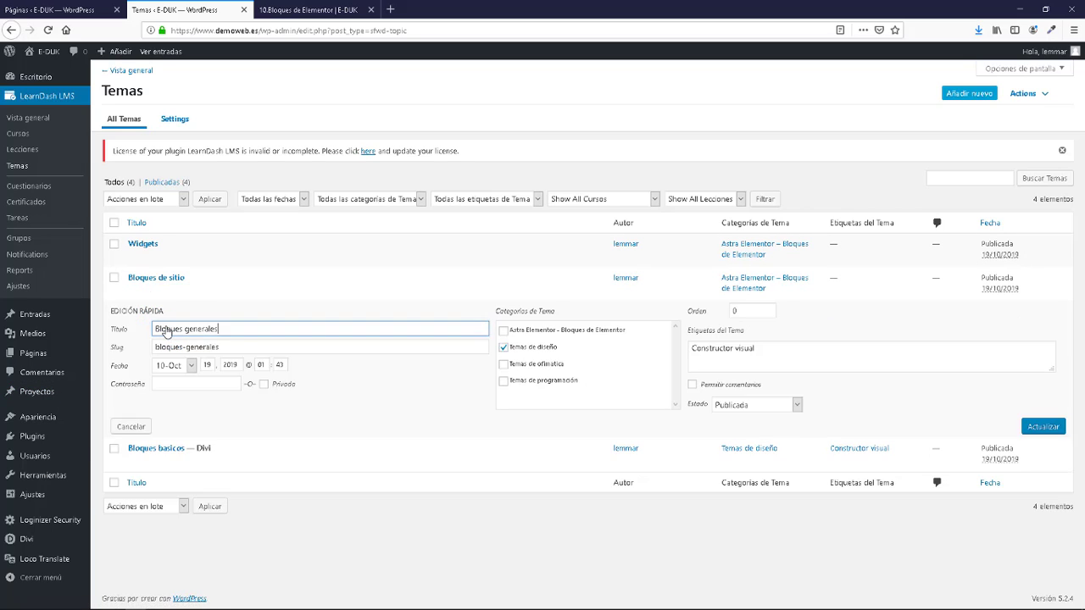
left_click(504, 349)
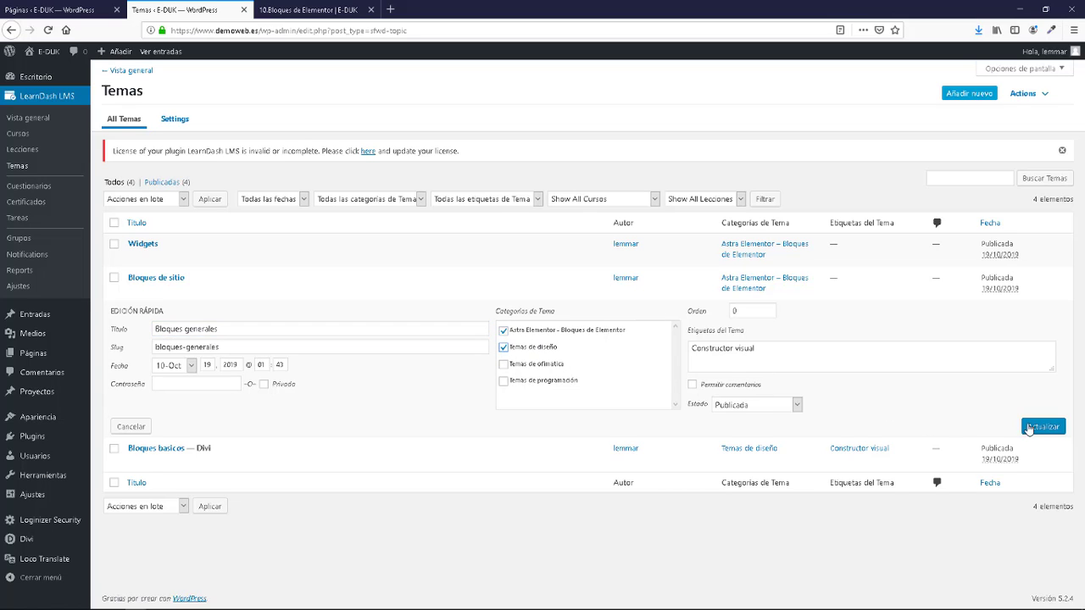
left_click(1028, 427)
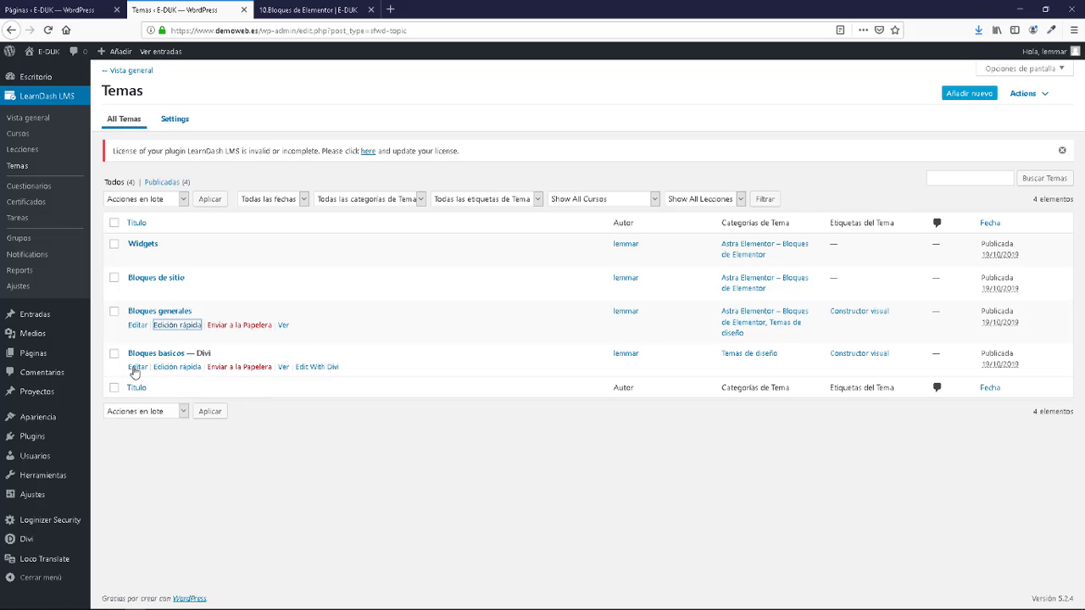
left_click(176, 367)
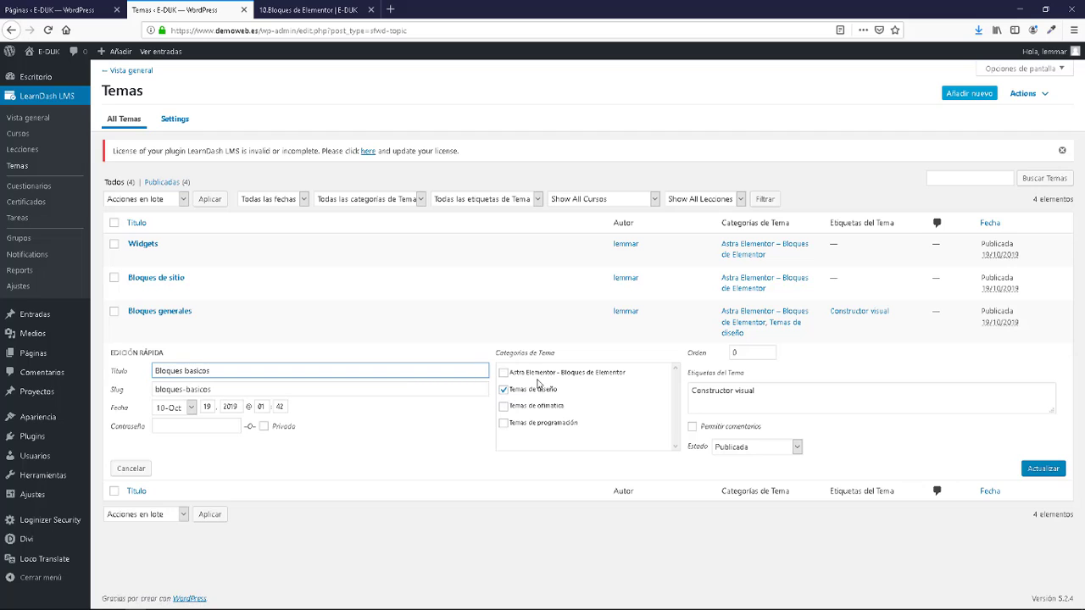
left_click(536, 378)
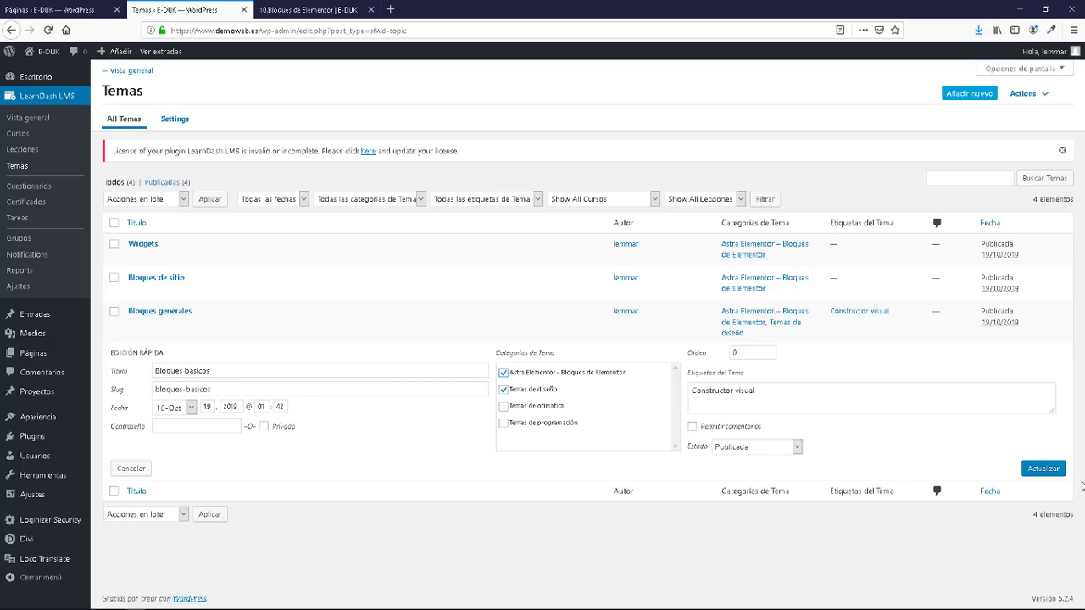
left_click(1041, 469)
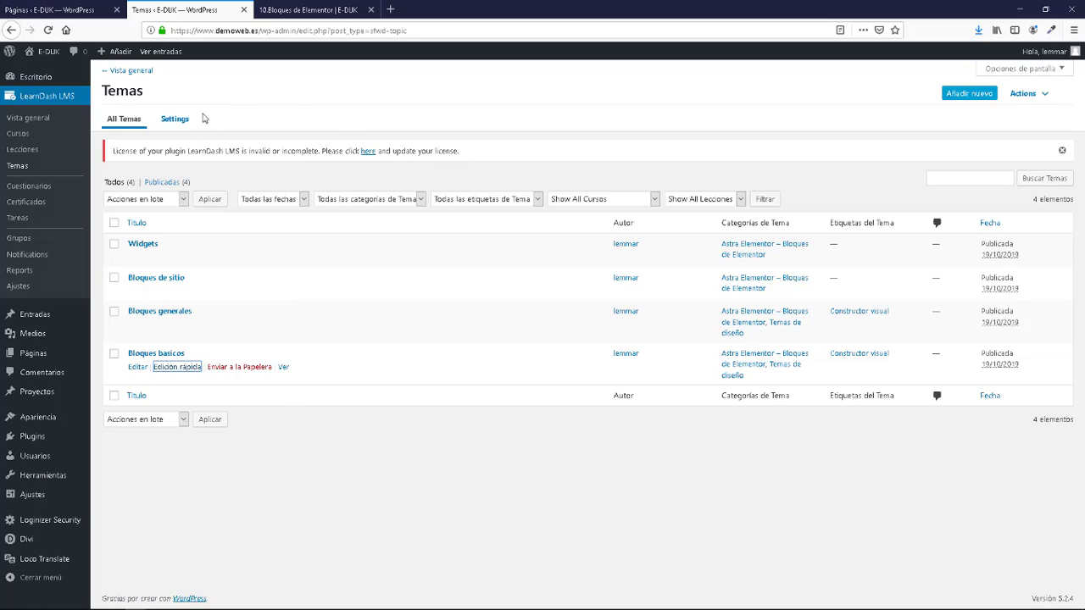
- Filter the topics list by the category "Astra Elementor – Bloques de Elementor"
left_click(394, 204)
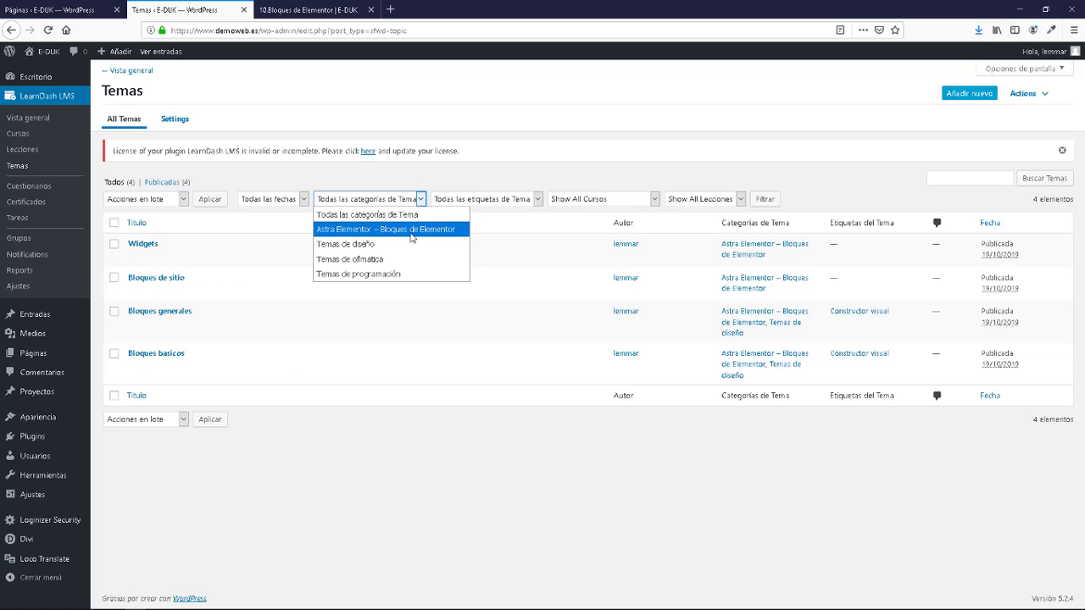
left_click(412, 231)
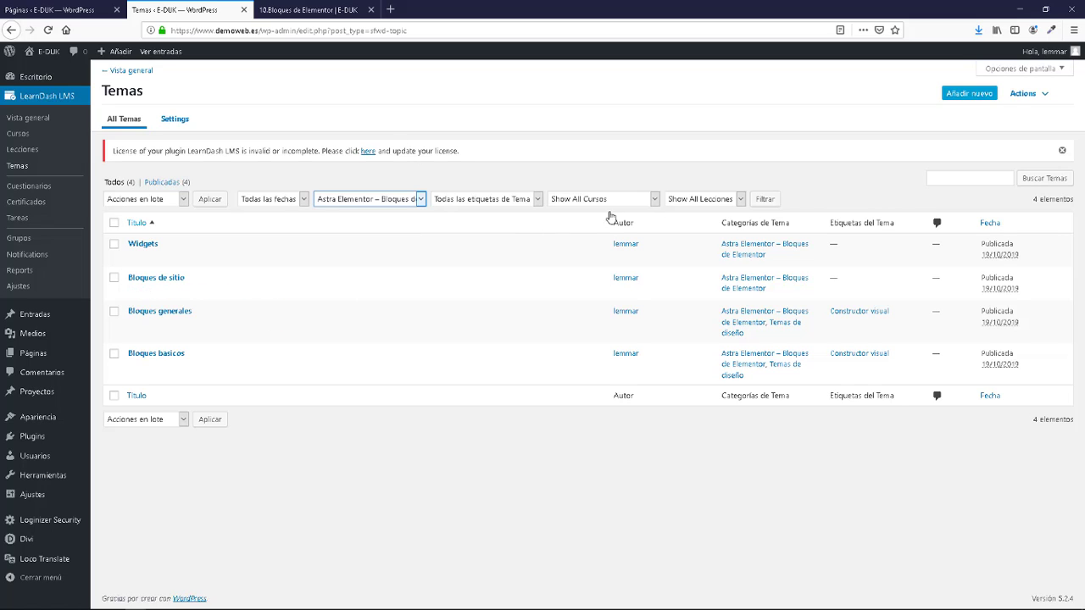
left_click(761, 200)
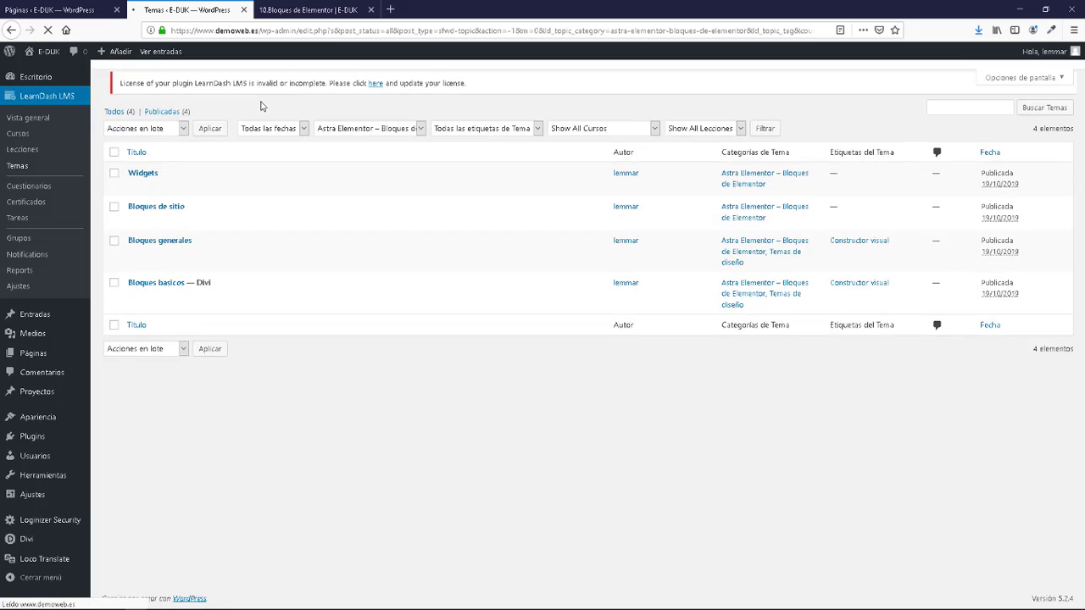
- Switch back to the lesson in the Divi builder and examine the topic list in desktop view
left_click(331, 10)
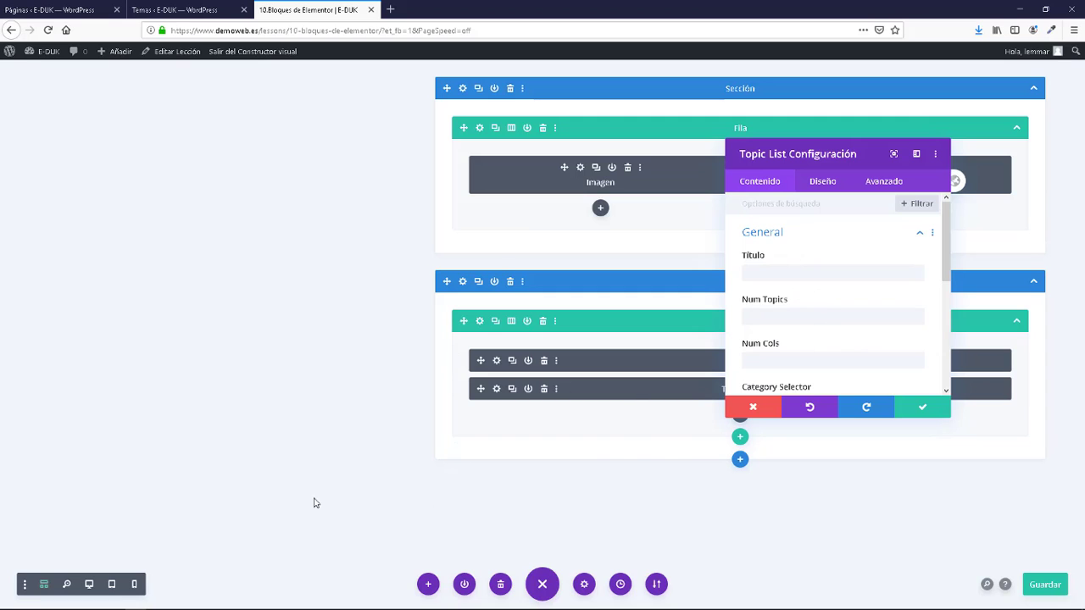
scroll(557, 460, "down", 3)
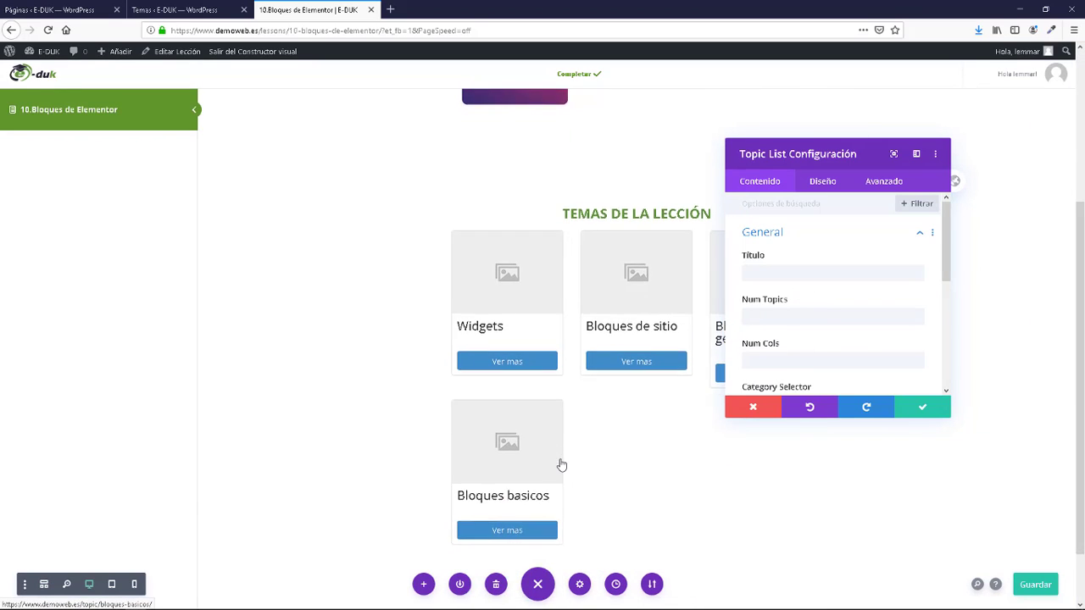
scroll(559, 462, "up", 2)
scroll(594, 441, "up", 2)
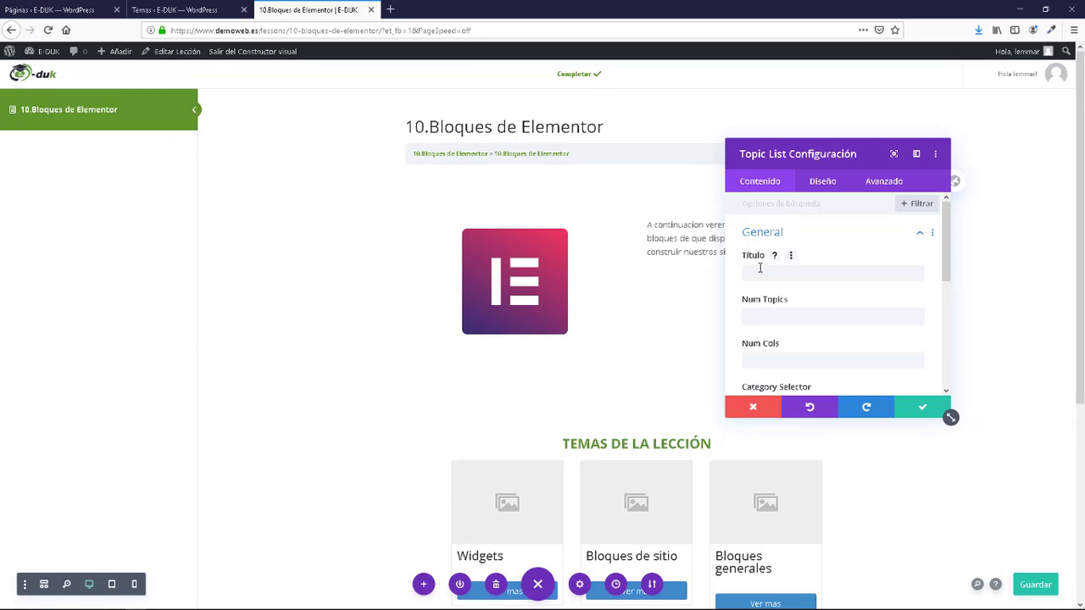
- Set the Topic List module to 4 topics and 2 columns
left_click(764, 311)
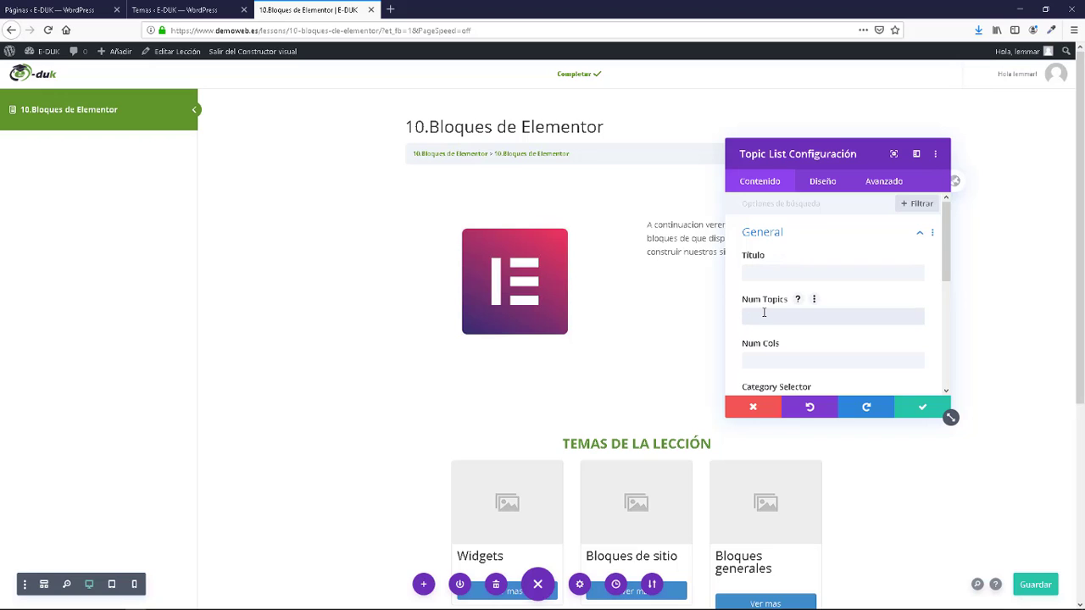
type("4")
scroll(783, 331, "down", 3)
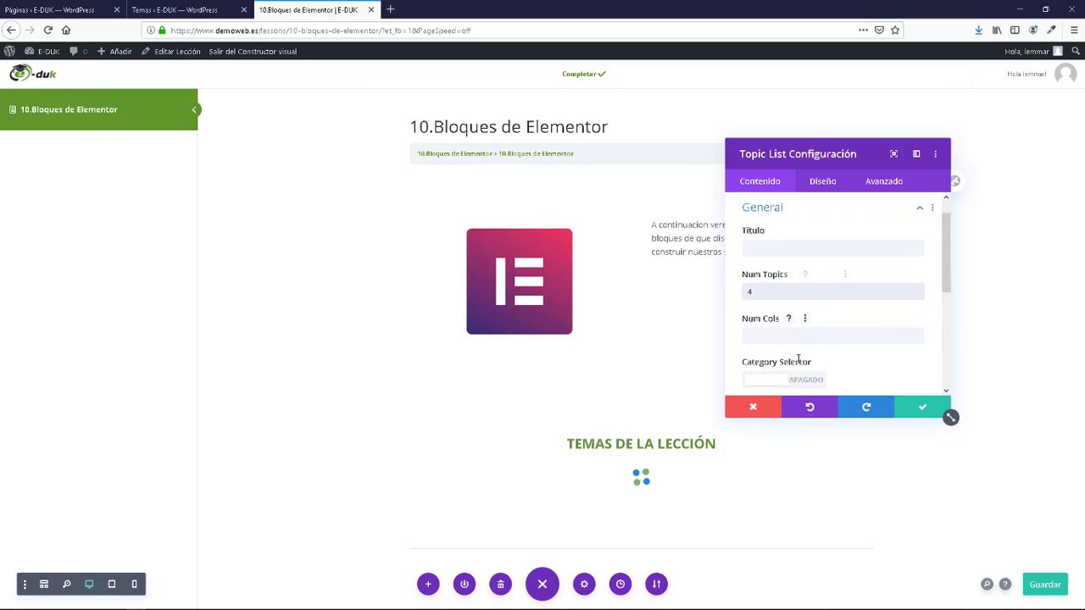
scroll(784, 312, "up", 2)
left_click(774, 299)
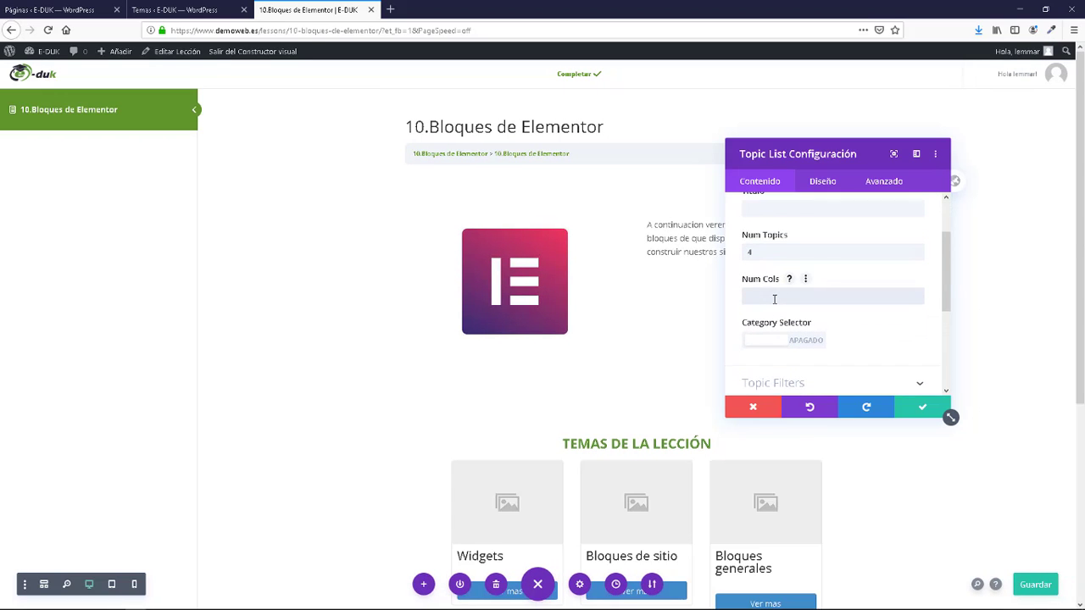
type("2")
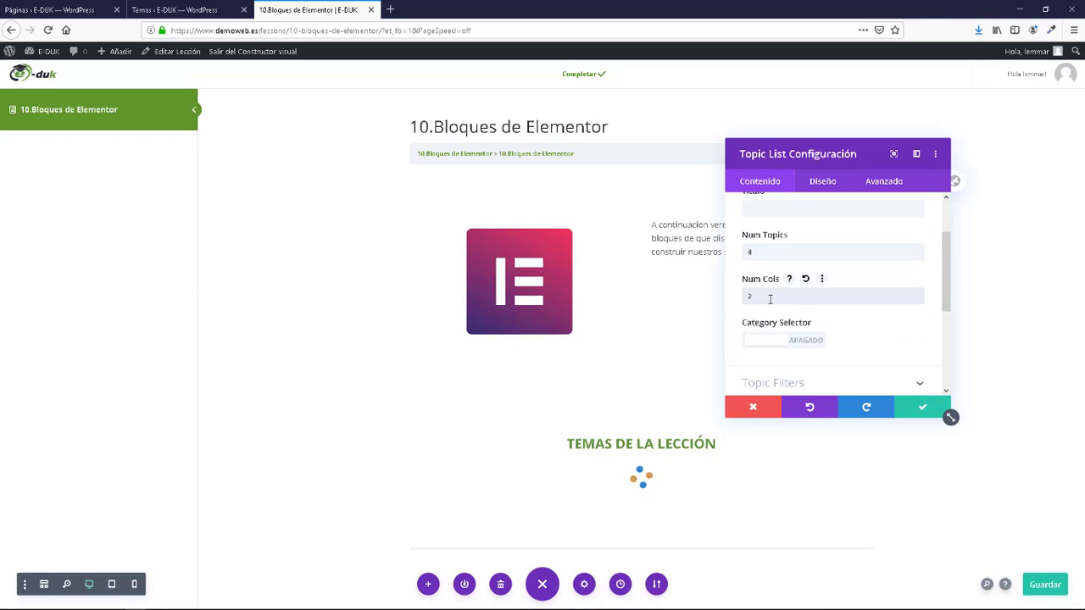
scroll(771, 315, "down", 3)
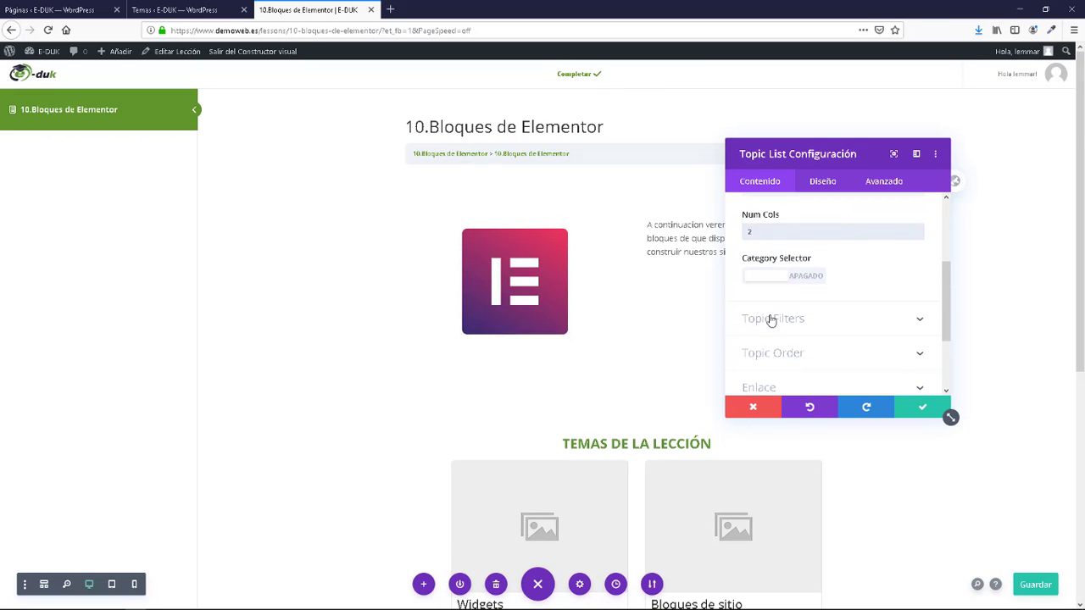
- Try out the Category Selector option of the Topic List module and turn it back off
scroll(773, 321, "up", 3)
scroll(775, 324, "up", 1)
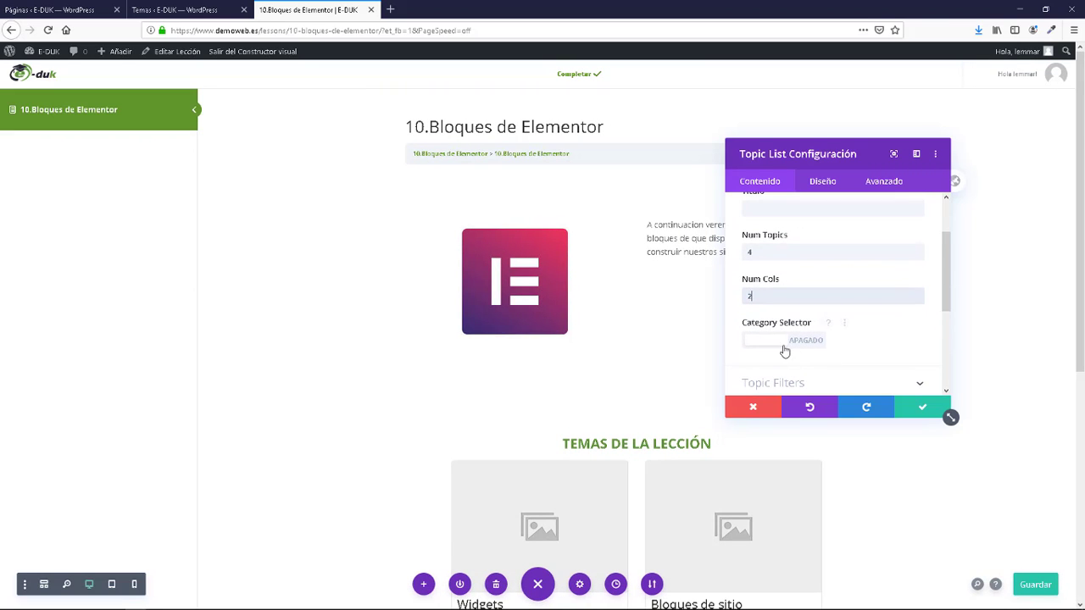
left_click(777, 343)
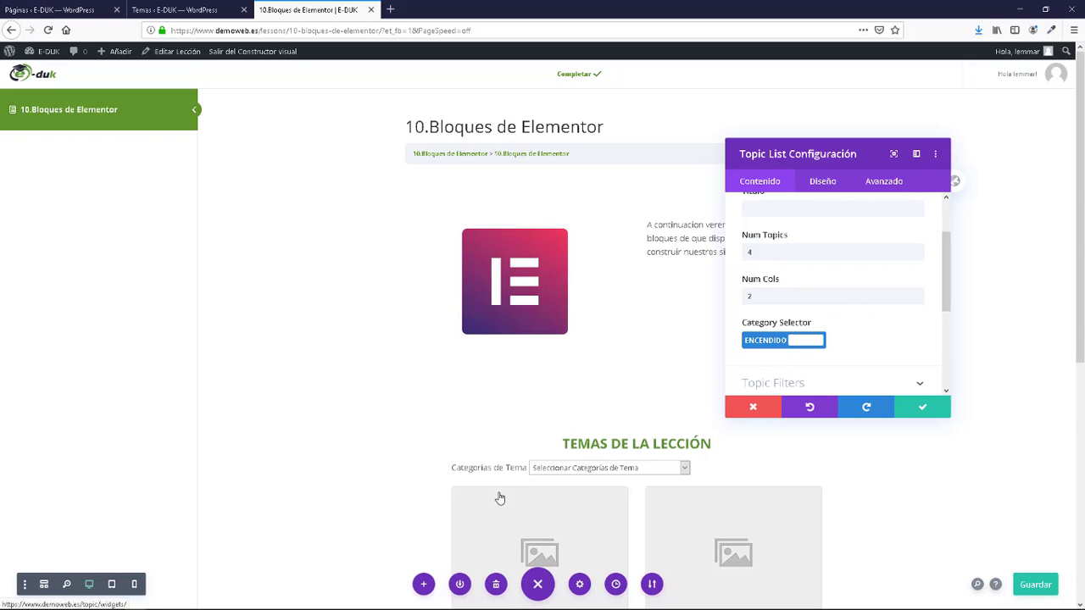
left_click(765, 344)
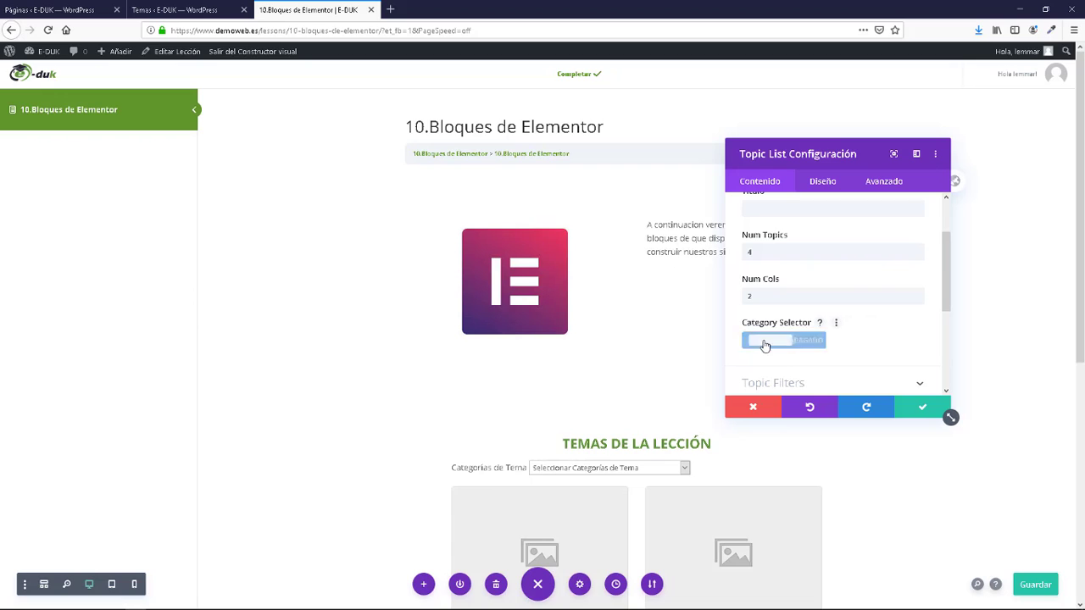
- Check the Topic Category filter options of the Topic List module, keep its settings and save the lesson
scroll(773, 360, "down", 2)
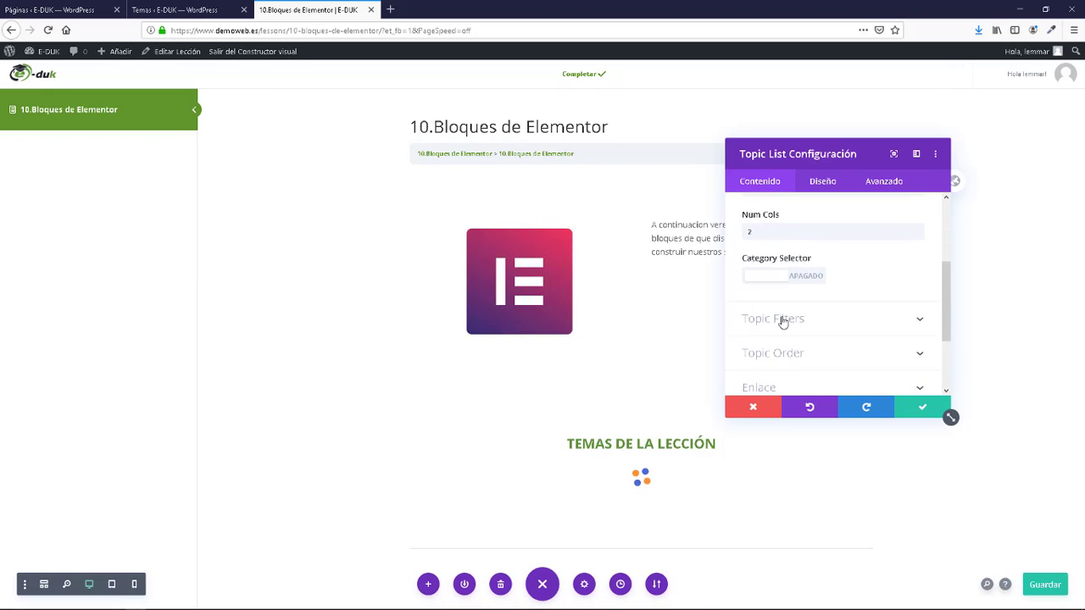
left_click(781, 320)
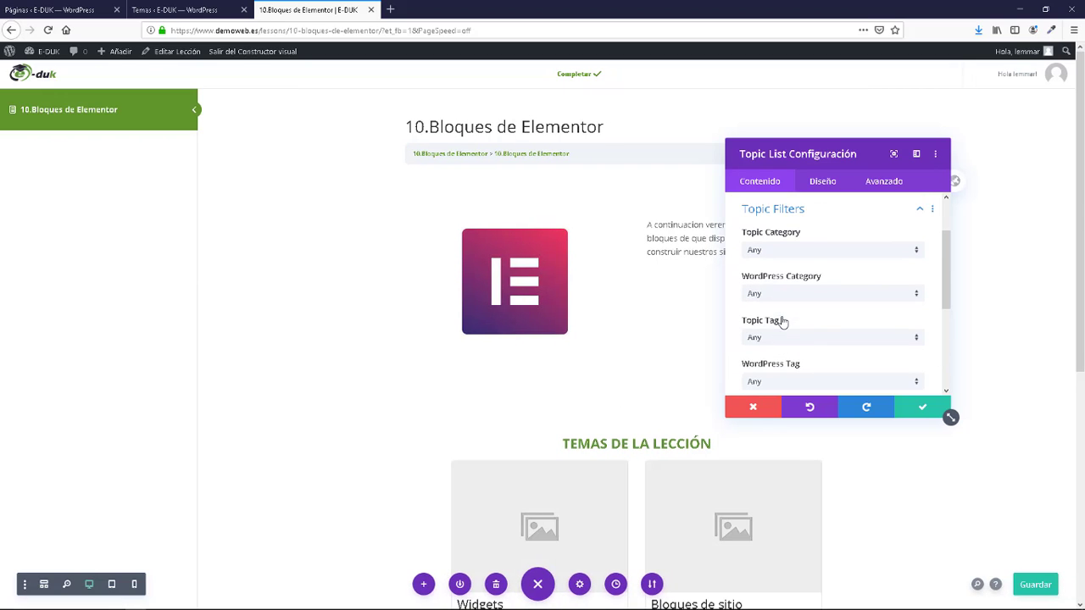
left_click(773, 252)
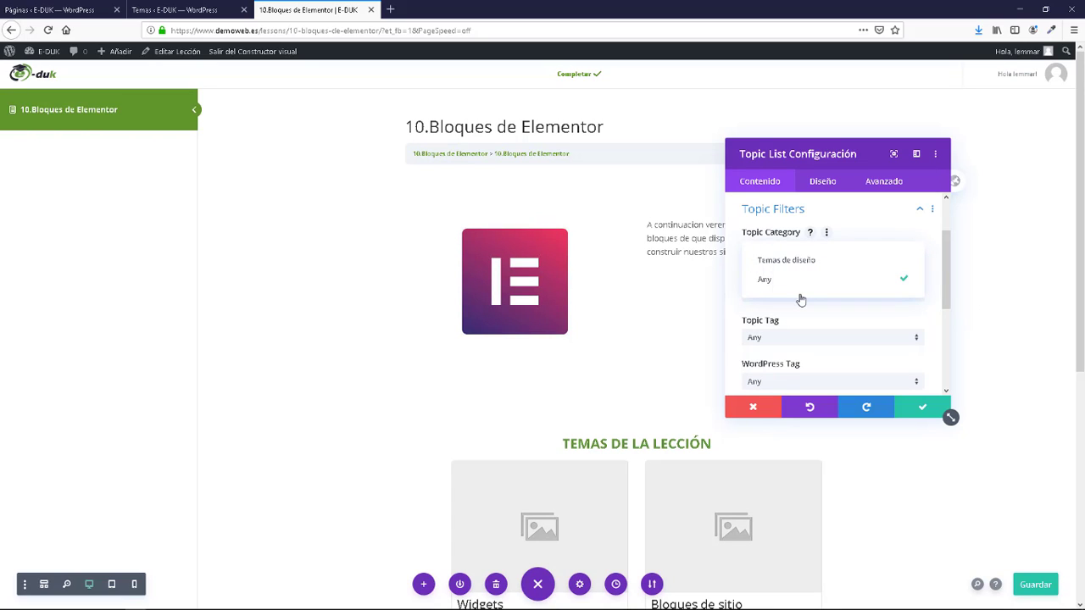
left_click(922, 411)
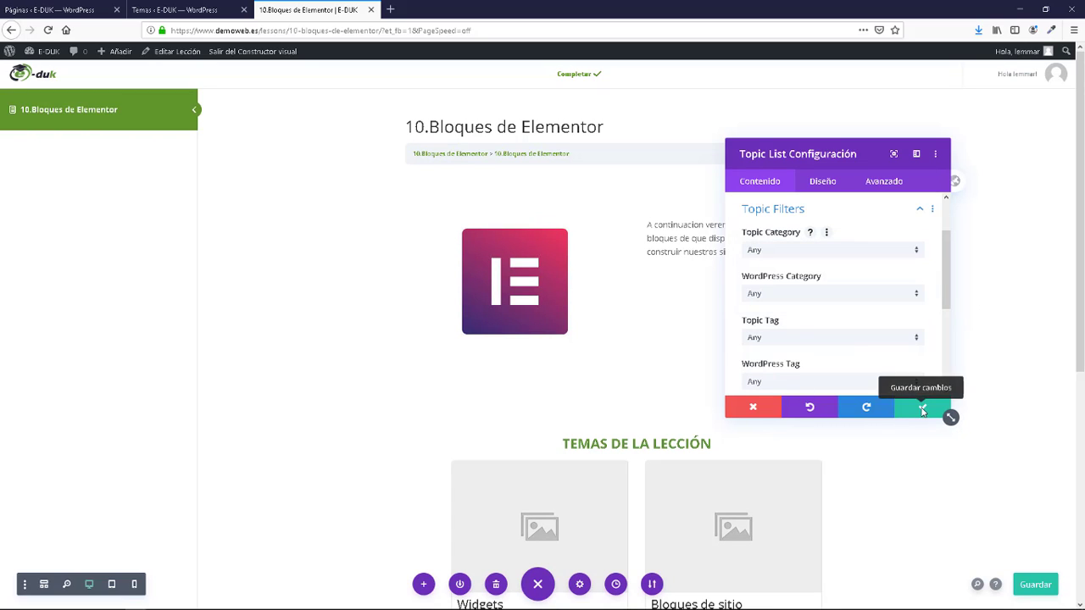
left_click(922, 411)
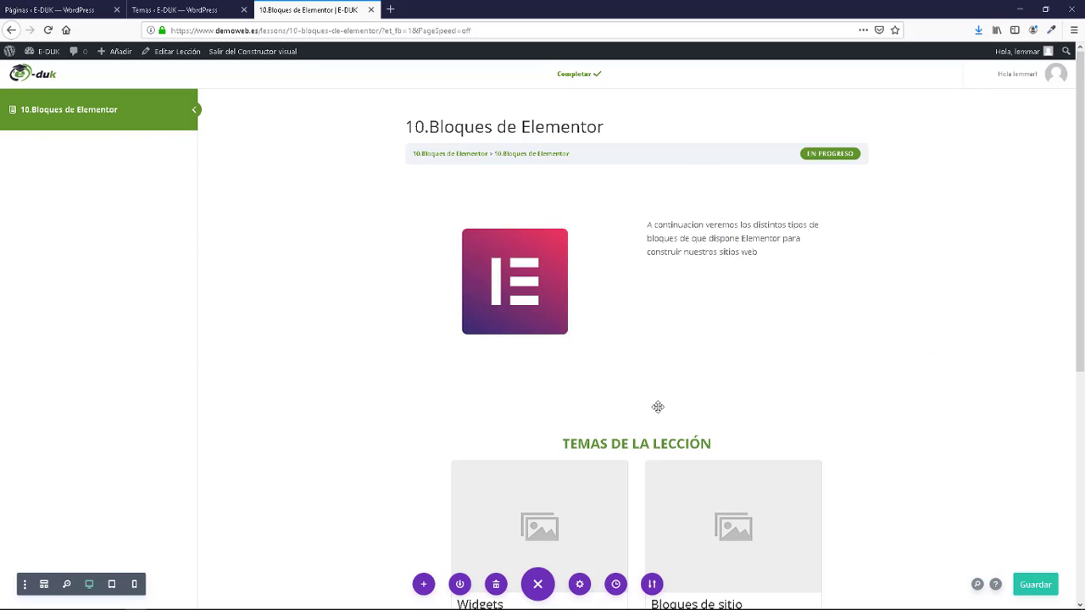
left_click(1041, 586)
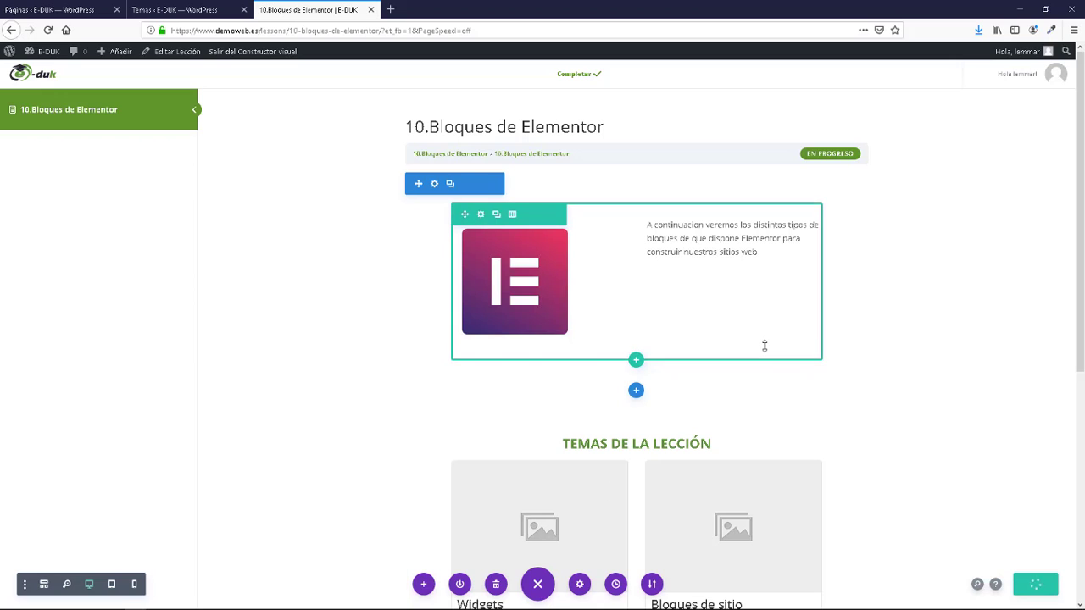
- Reopen the Topic List module's filters, recheck the available topic categories and discard the settings
scroll(801, 361, "down", 5)
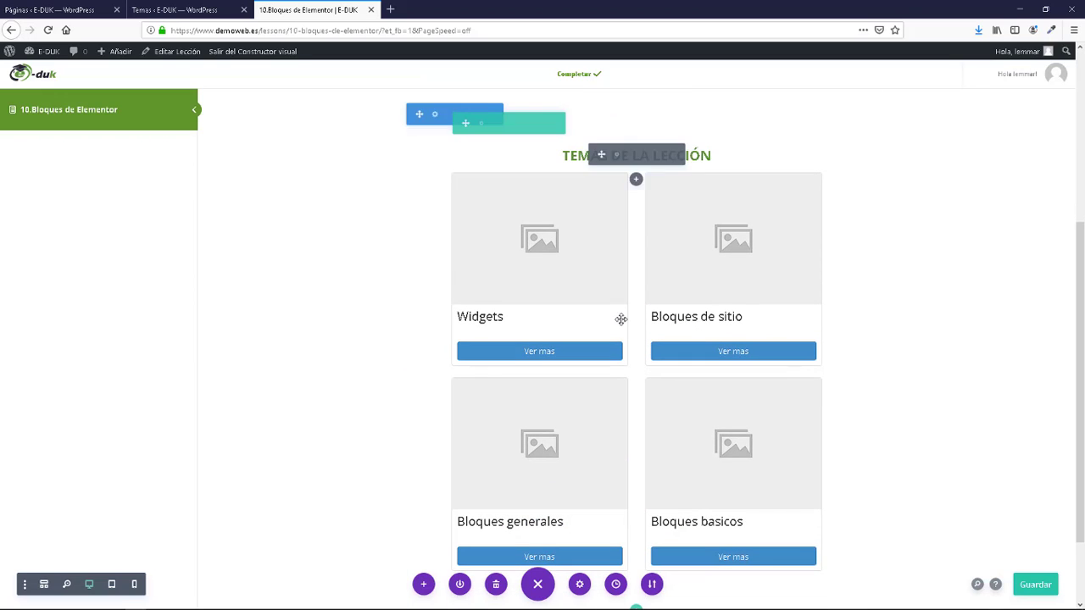
left_click(616, 201)
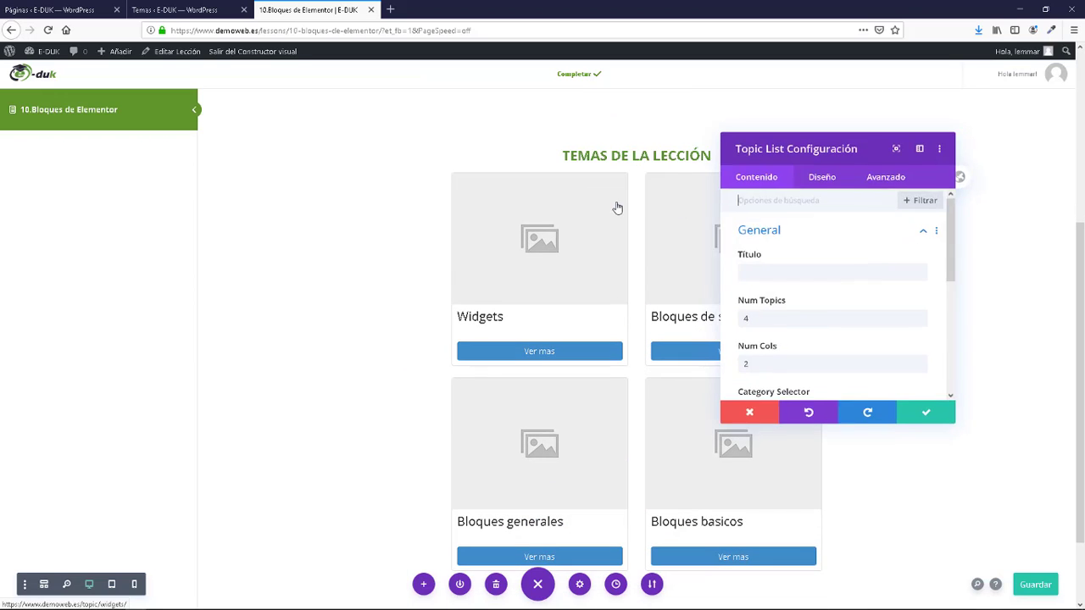
scroll(802, 338, "down", 3)
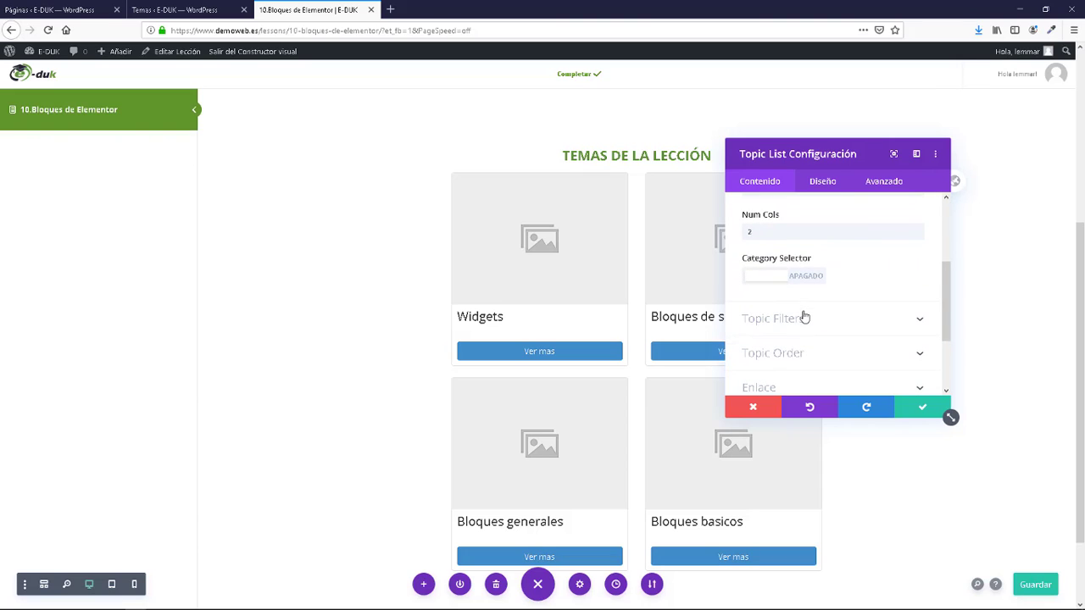
left_click(796, 319)
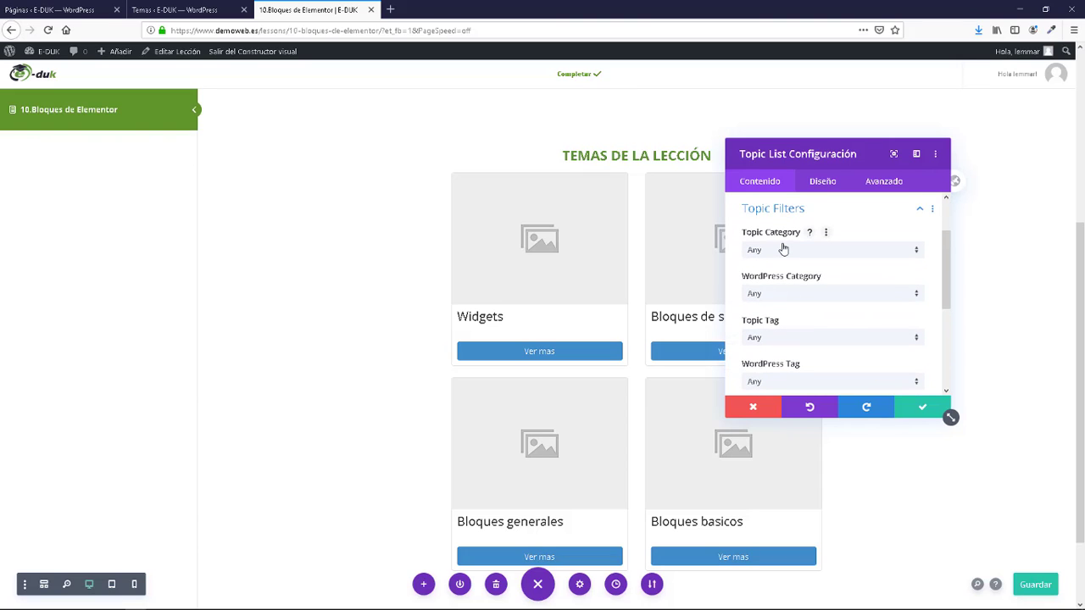
left_click(791, 251)
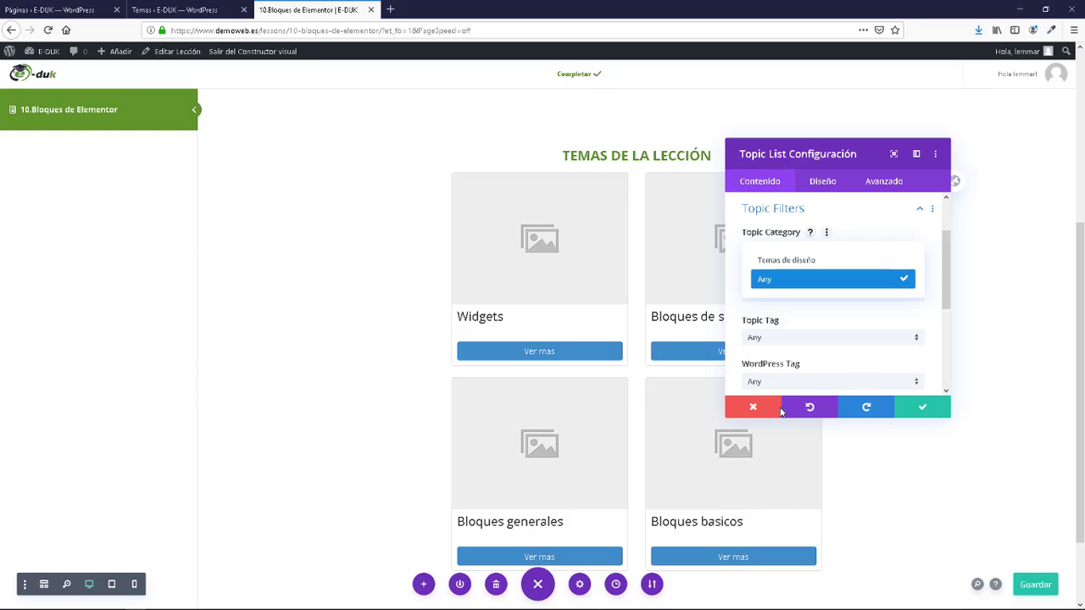
left_click(751, 391)
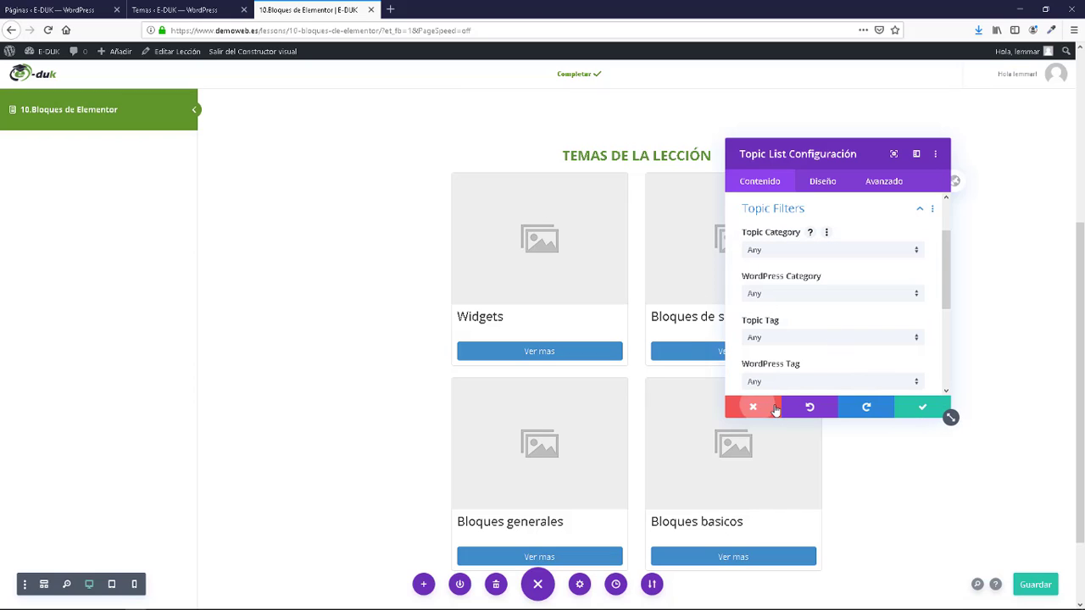
left_click(775, 409)
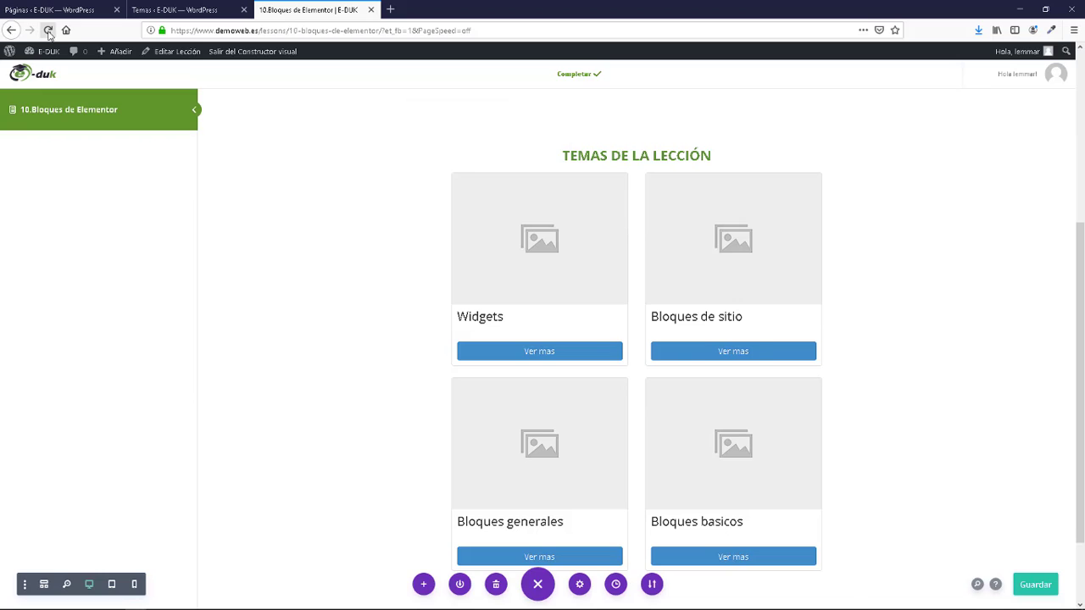
- Reload the lesson in the builder and set the Topic List's Topic Category filter to "Astra Elementor - Bloques de Elementor"
left_click(48, 31)
left_click(575, 269)
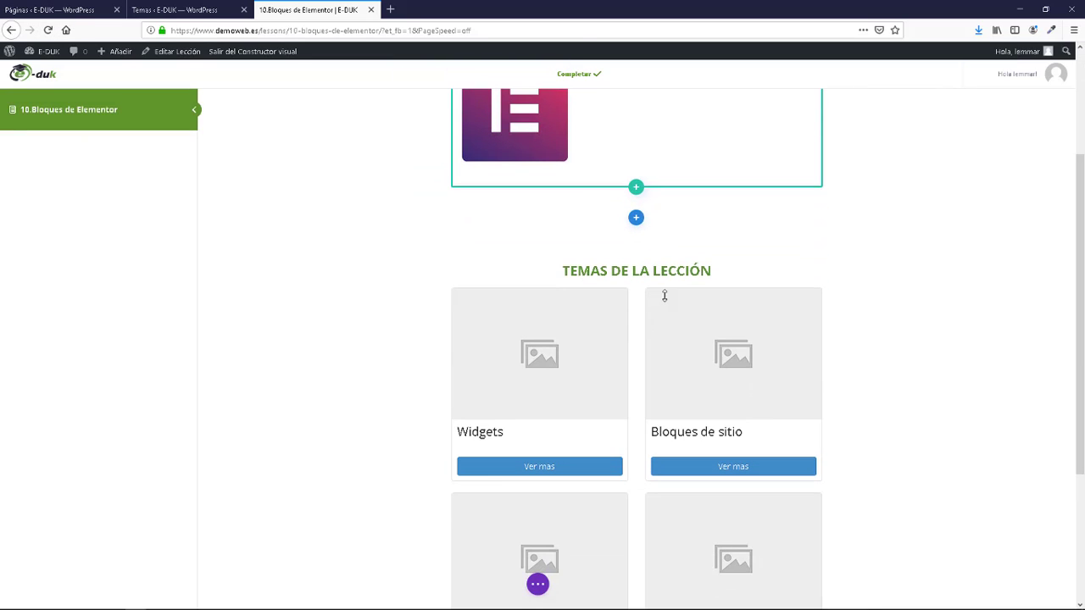
mouse_move(666, 358)
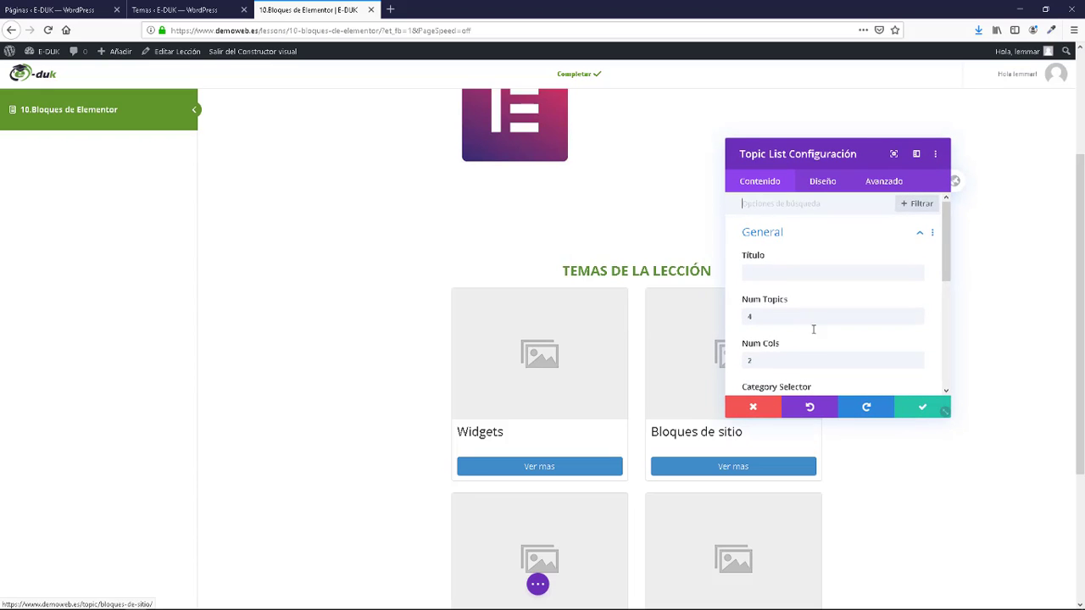
scroll(824, 359, "down", 2)
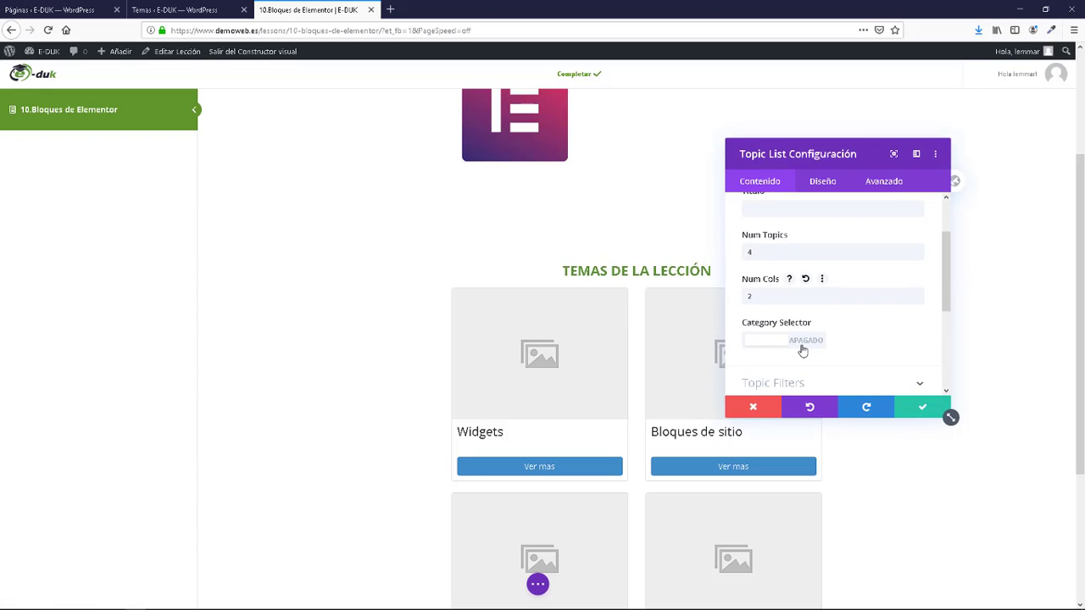
scroll(803, 350, "down", 2)
left_click(782, 255)
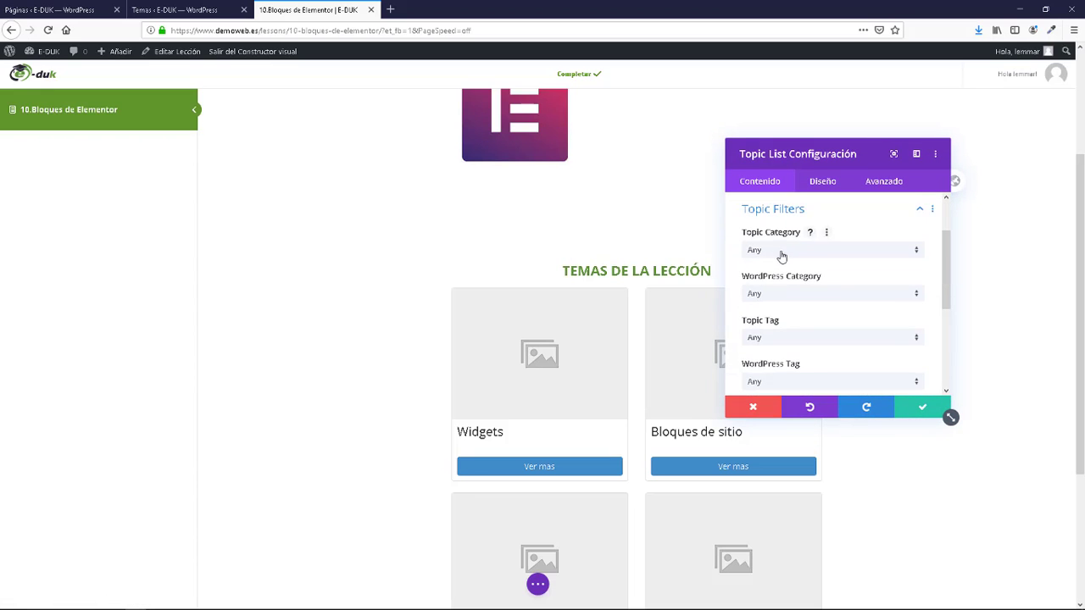
left_click(781, 253)
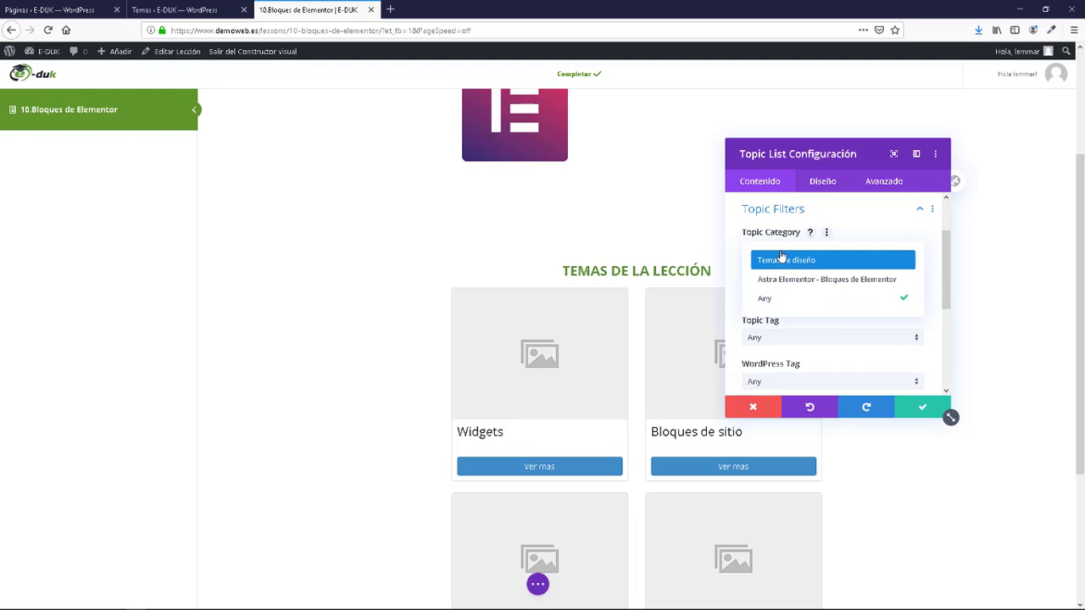
left_click(853, 280)
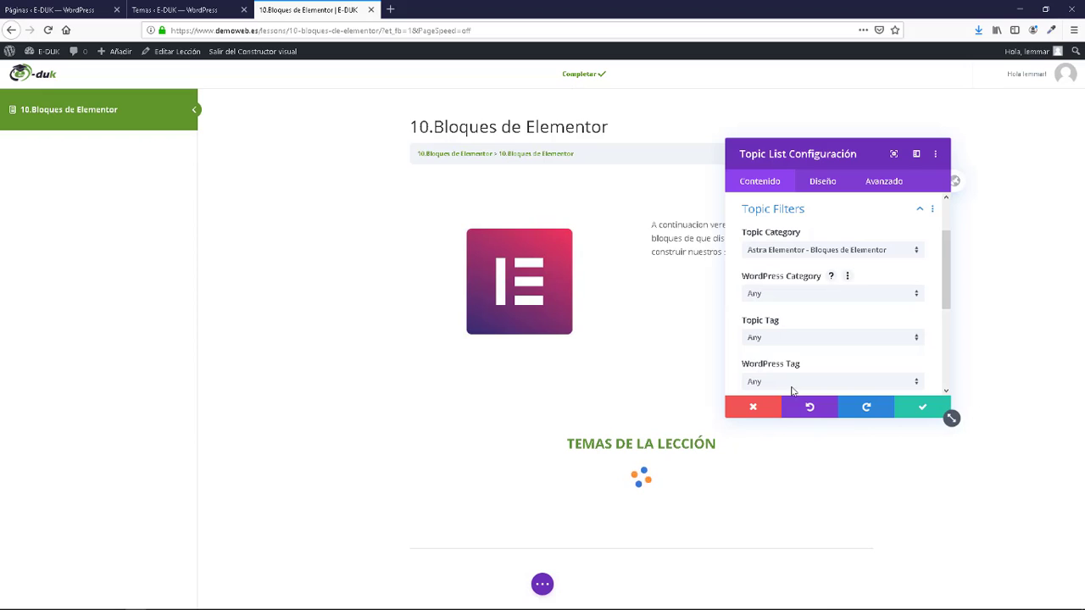
- Set the Topic Order of the topic list to Ascending
scroll(793, 390, "down", 5)
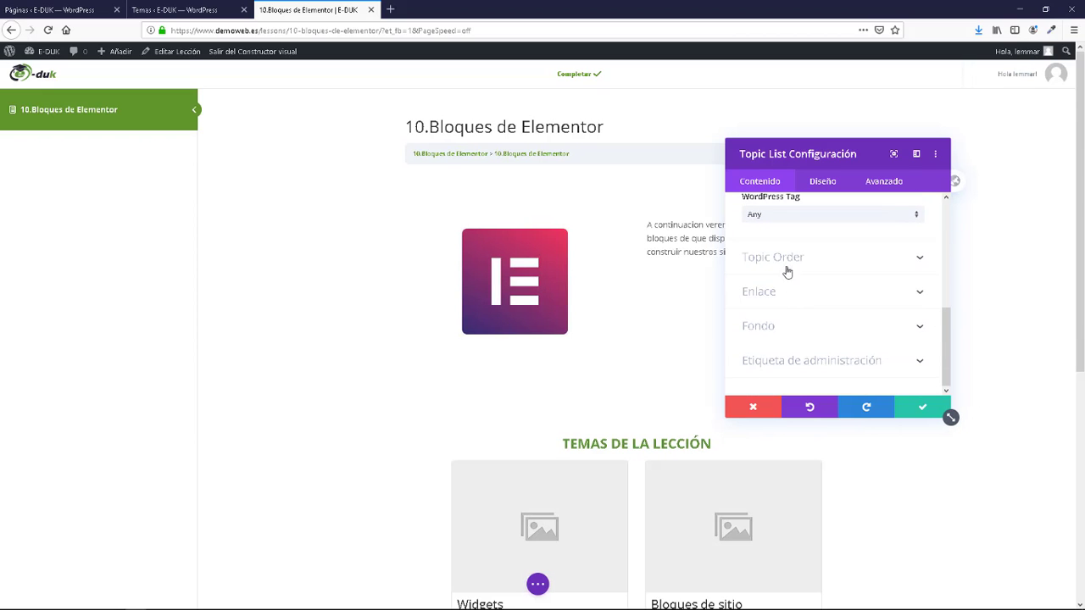
left_click(787, 261)
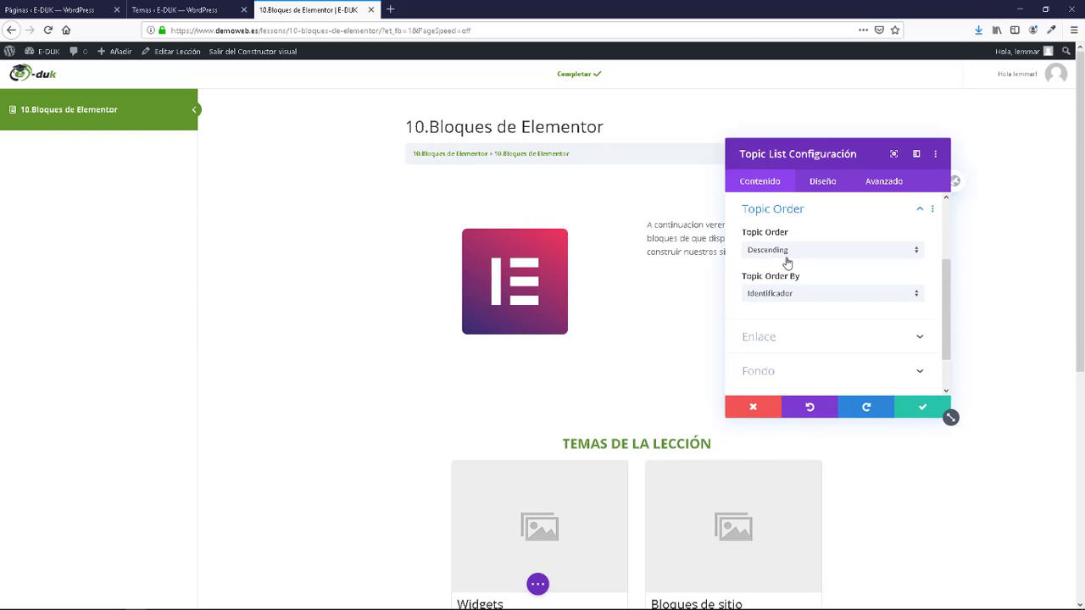
left_click(787, 251)
left_click(784, 280)
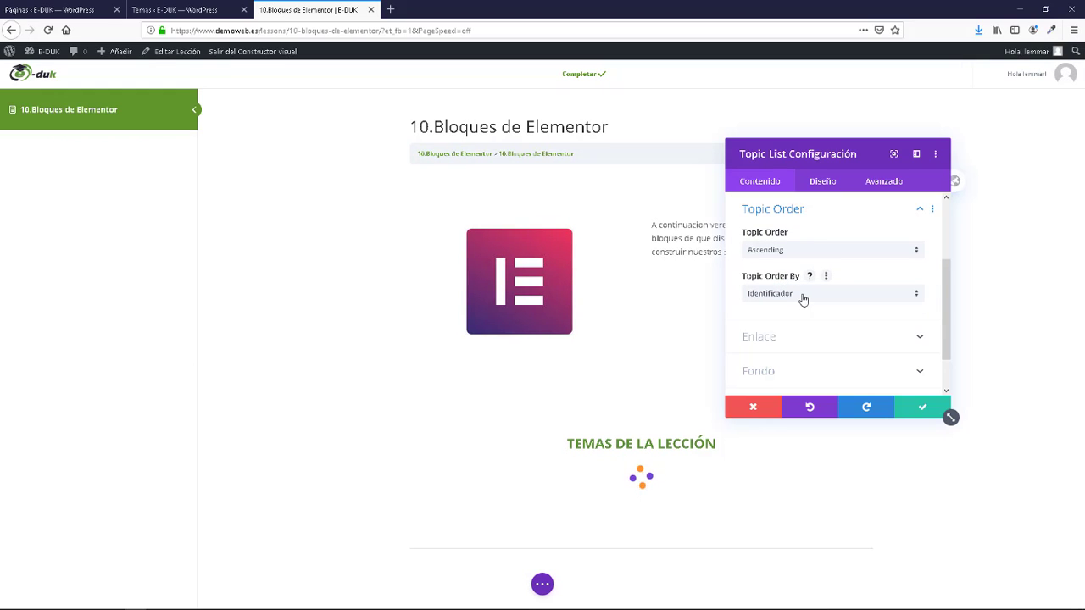
scroll(802, 354, "down", 1)
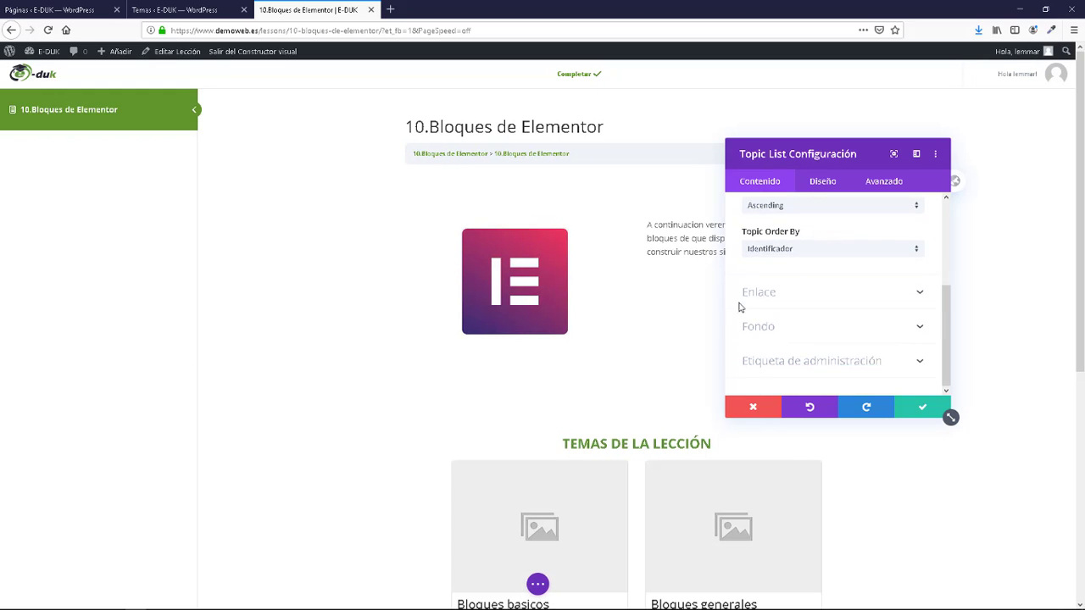
- Center the title text of the topic list in the module's design settings and check the topic cards
left_click(823, 183)
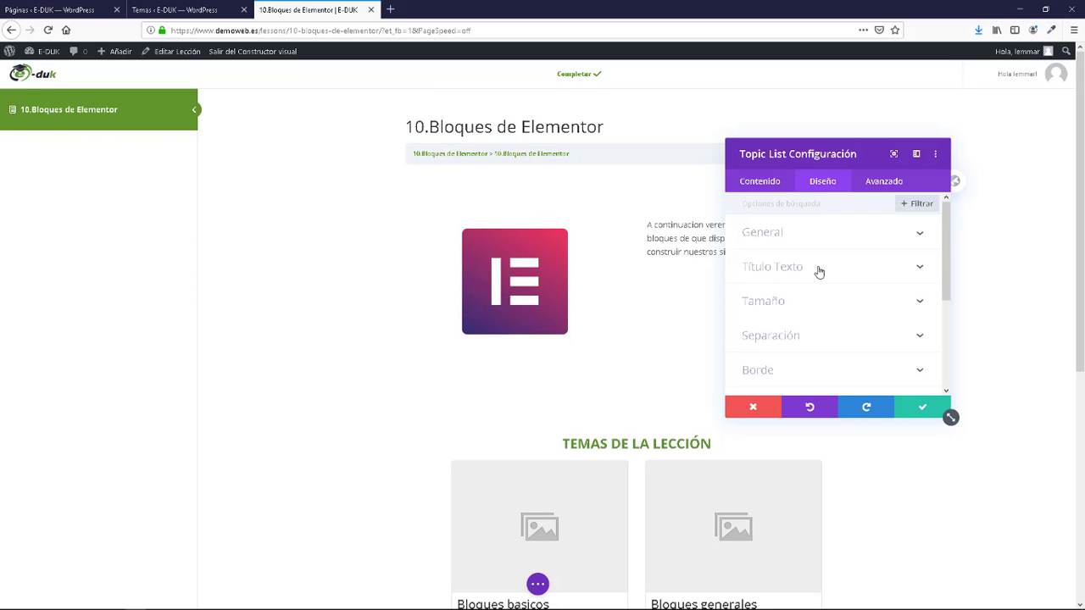
scroll(816, 289, "down", 3)
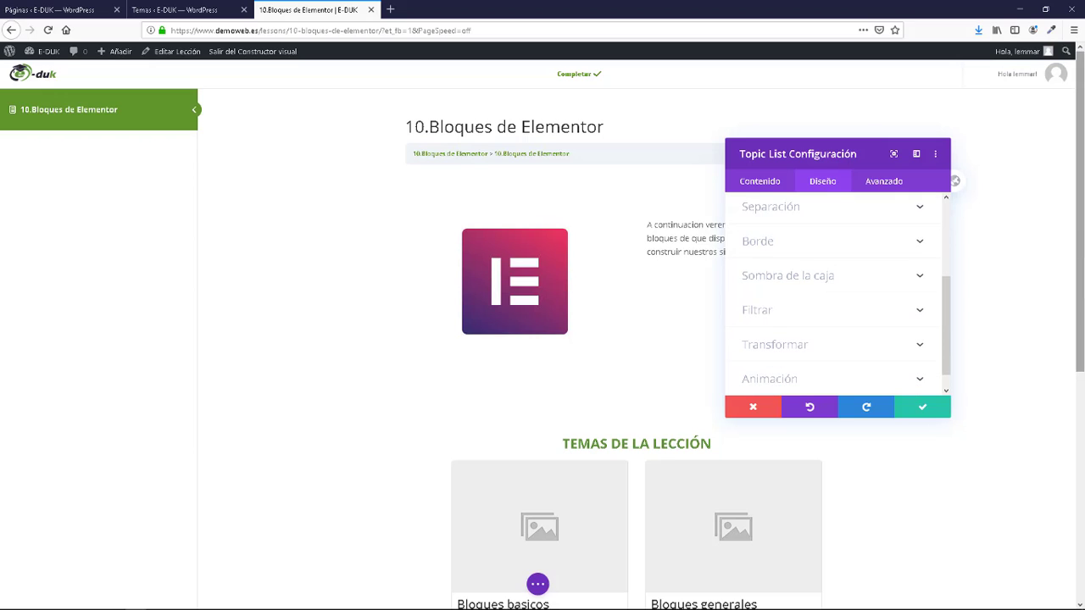
scroll(1083, 245, "down", 1)
scroll(1083, 245, "down", 1)
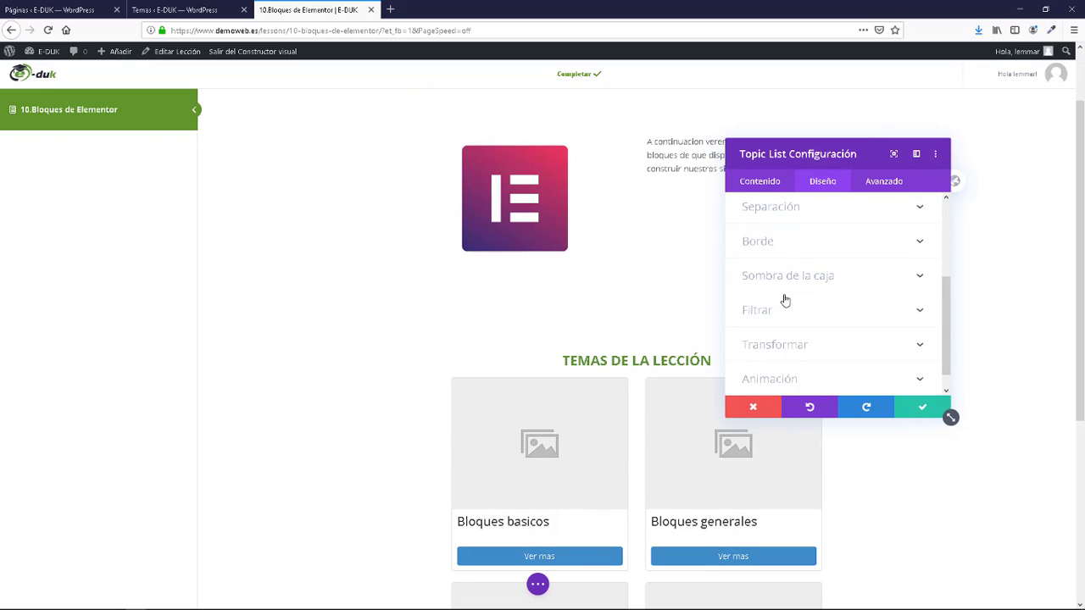
scroll(785, 300, "up", 3)
left_click(772, 266)
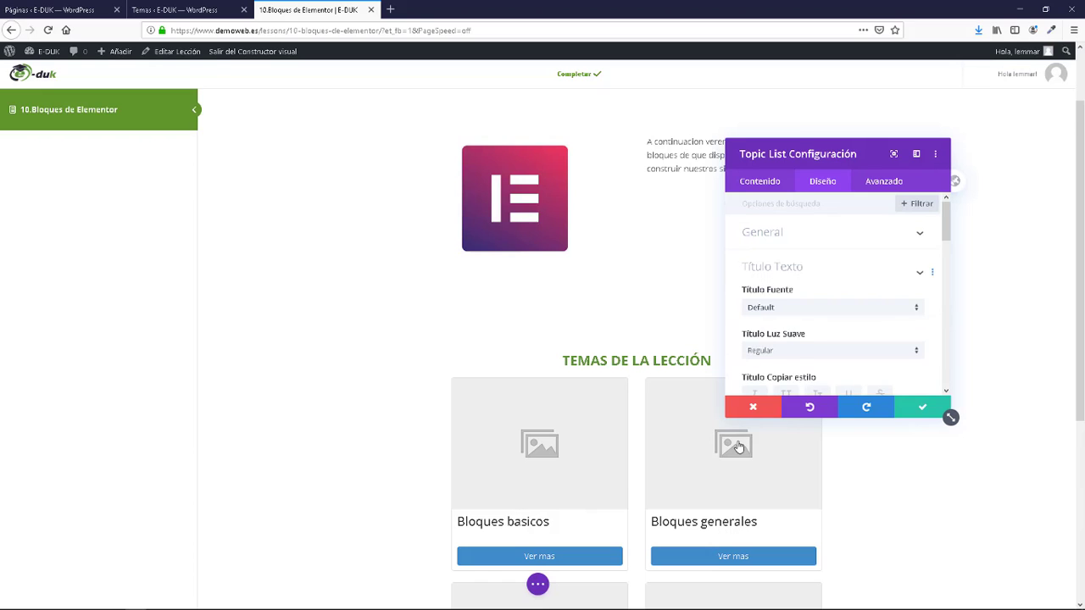
scroll(606, 428, "down", 2)
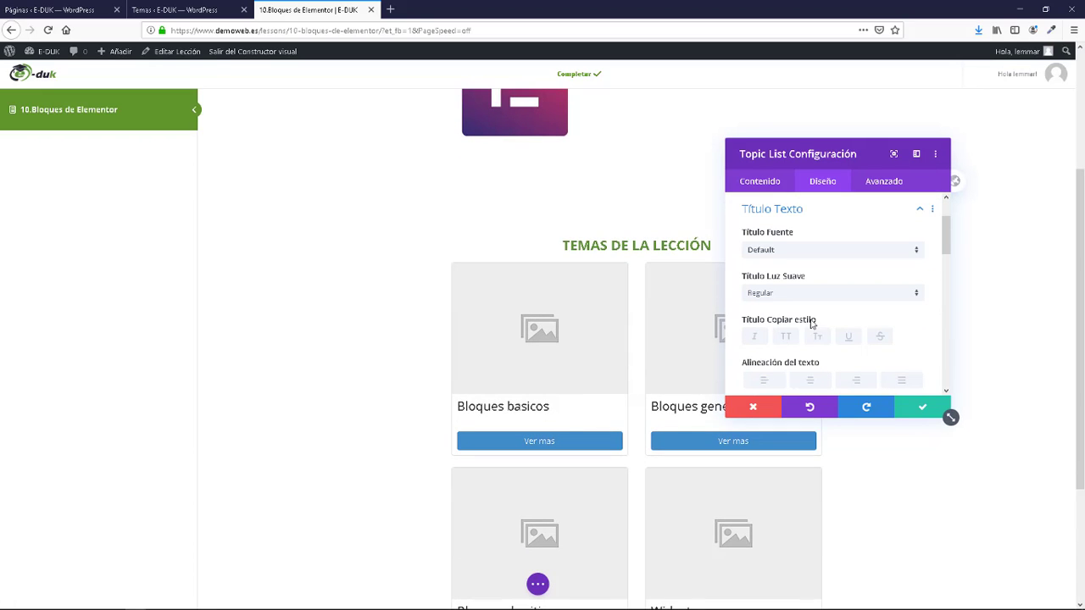
left_click(808, 382)
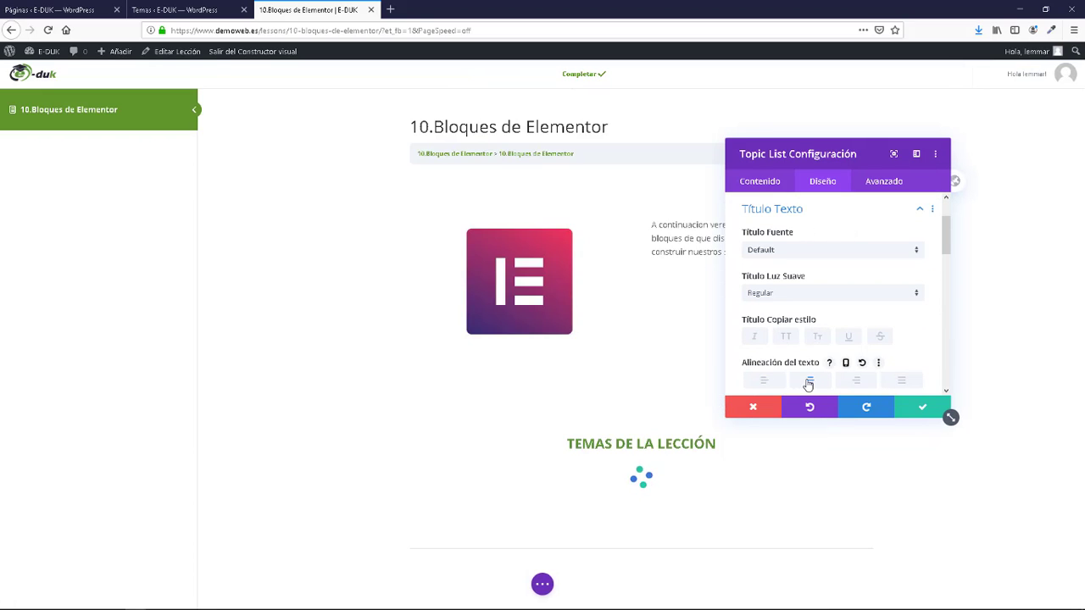
scroll(807, 384, "down", 5)
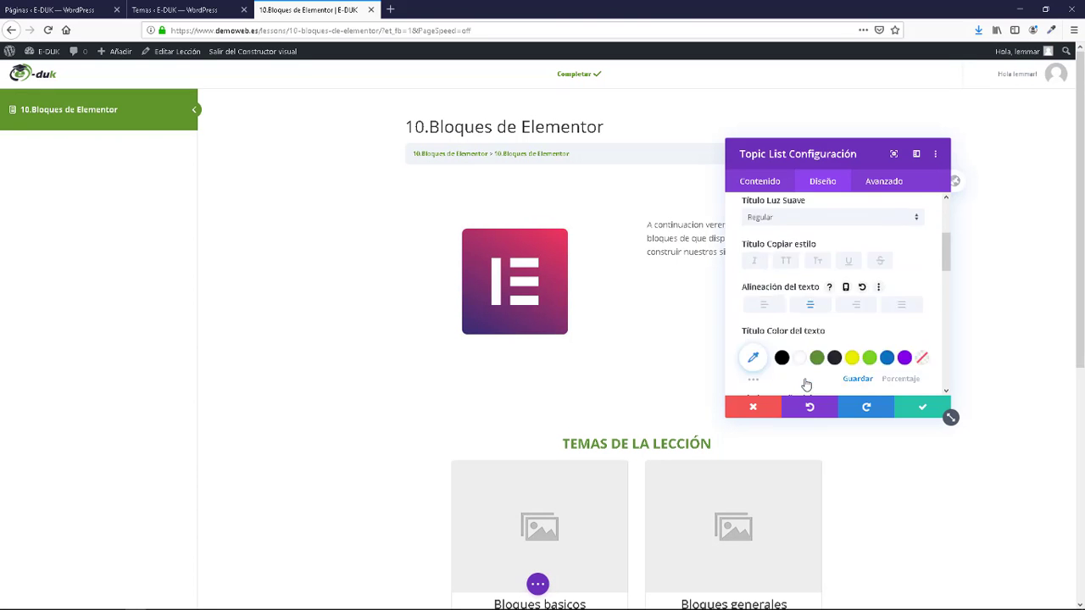
scroll(933, 369, "up", 2)
scroll(933, 369, "up", 3)
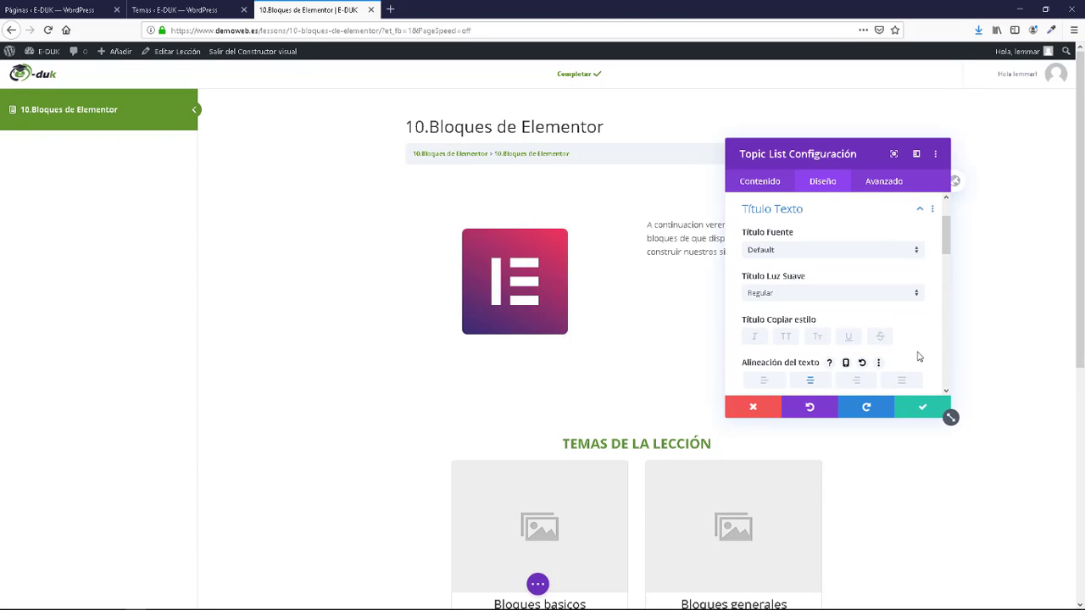
left_click_drag(1076, 231, 1077, 325)
- Apply the slide animation (Diapositiva) to the Topic List module and save the module's settings
scroll(868, 356, "down", 3)
scroll(868, 345, "down", 8)
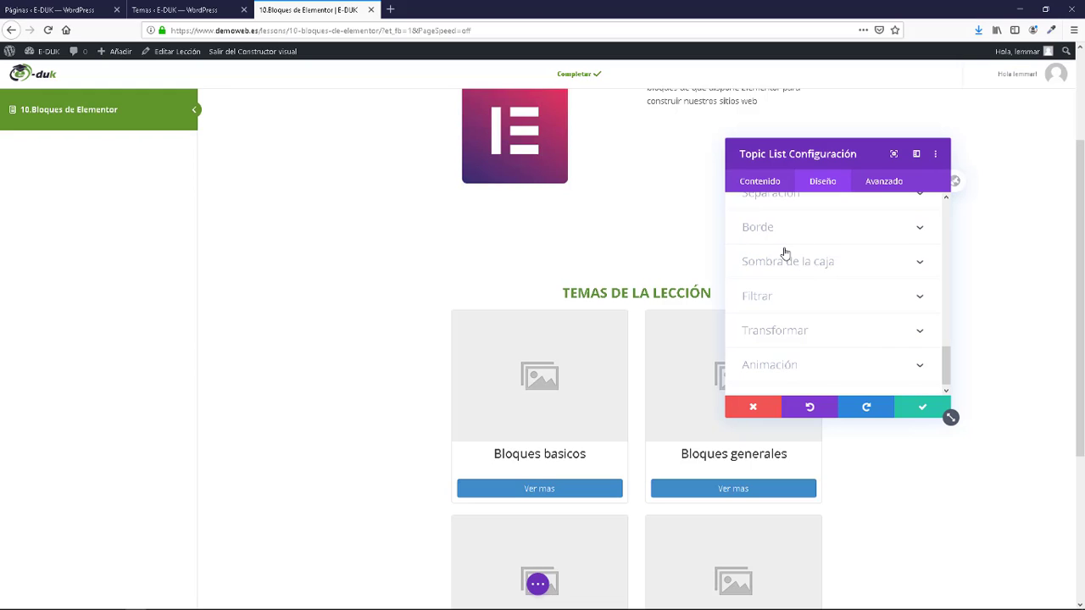
left_click(777, 373)
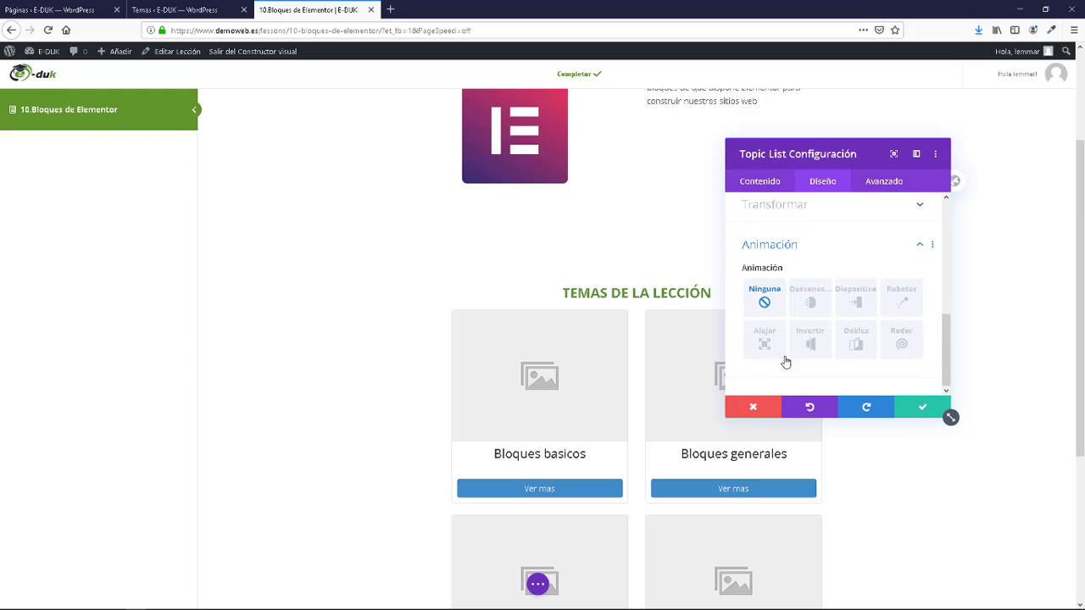
left_click(855, 311)
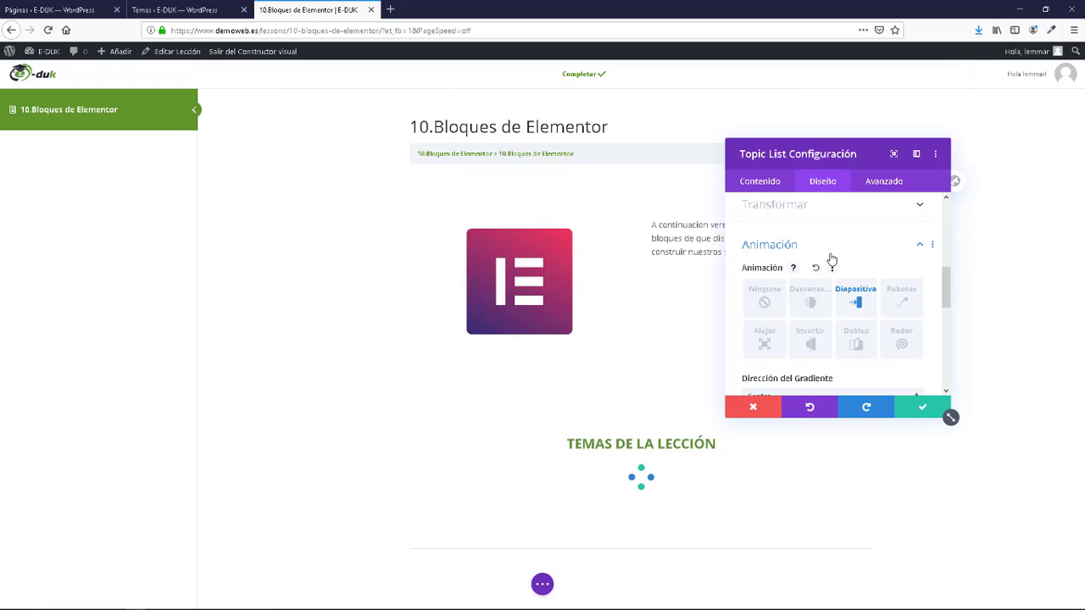
left_click(921, 411)
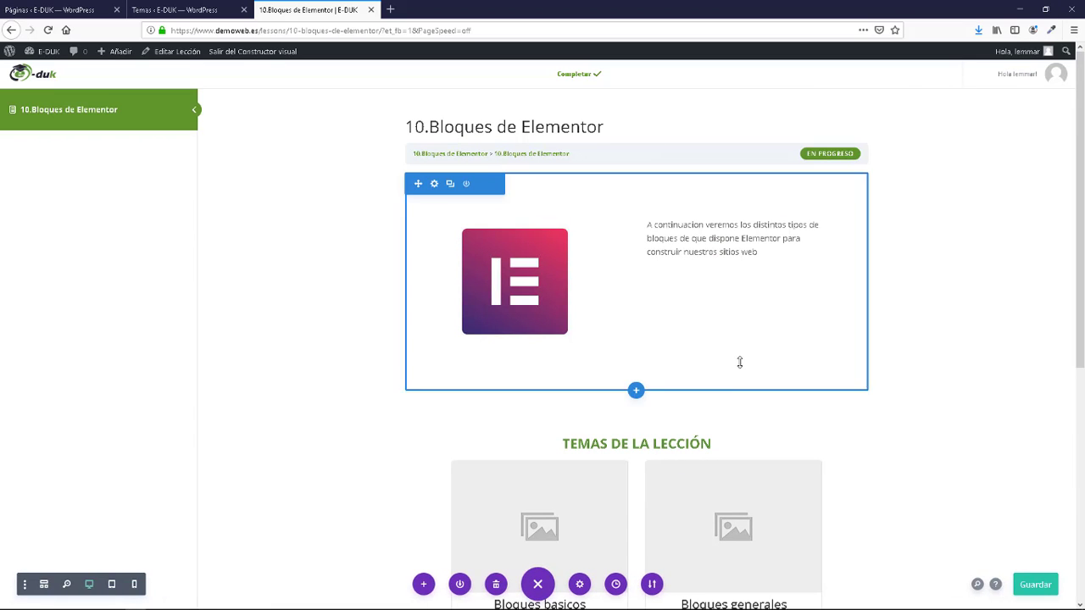
- Review the intro section and the topic cards of the lesson layout and save the lesson in the builder
scroll(738, 364, "down", 3)
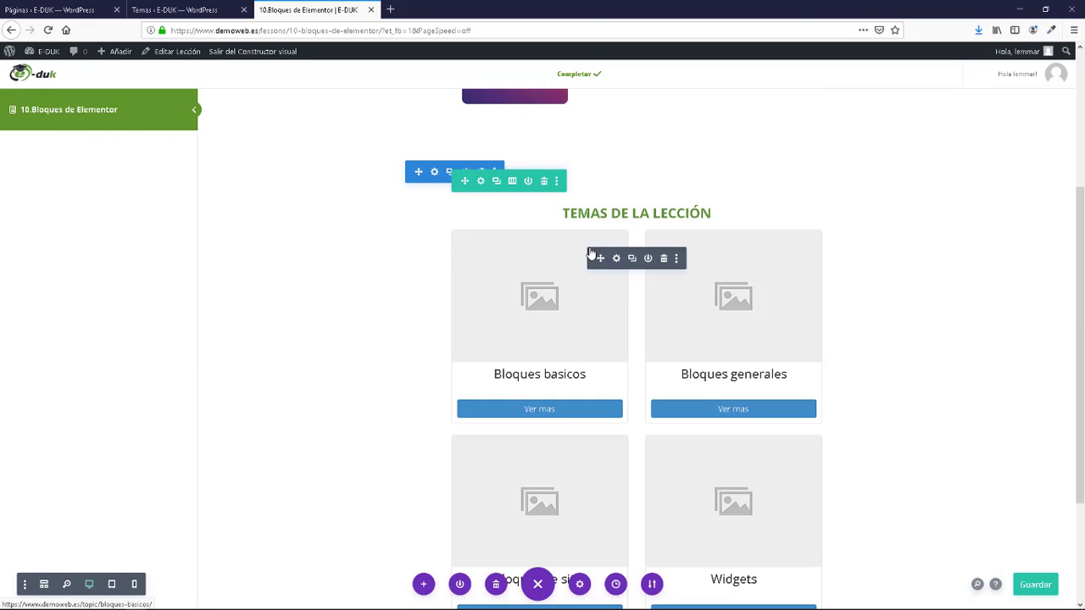
scroll(636, 368, "down", 2)
scroll(637, 368, "up", 4)
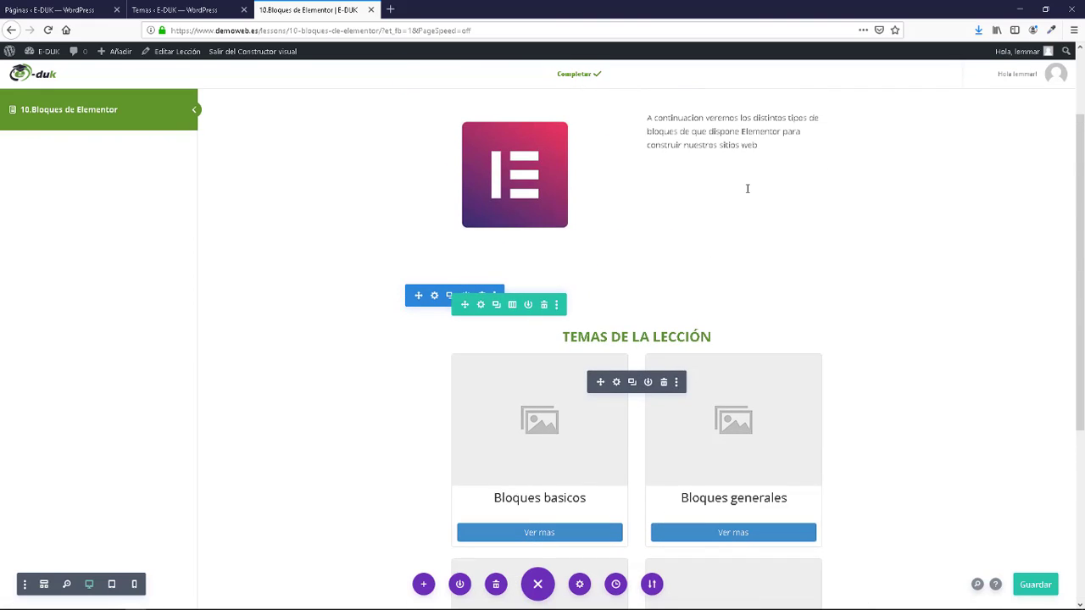
scroll(738, 245, "up", 1)
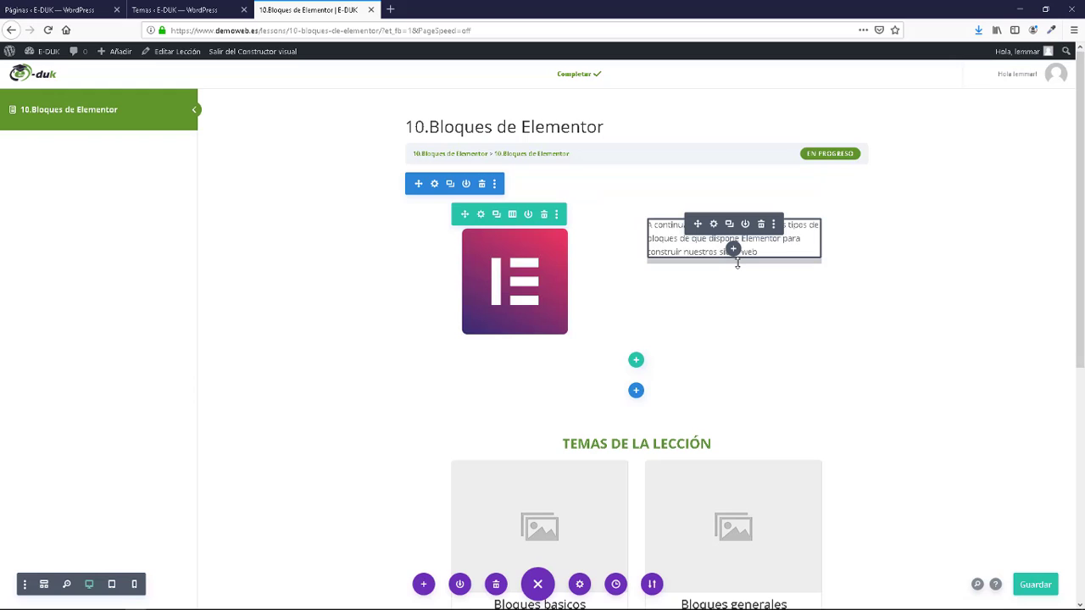
scroll(737, 279, "down", 2)
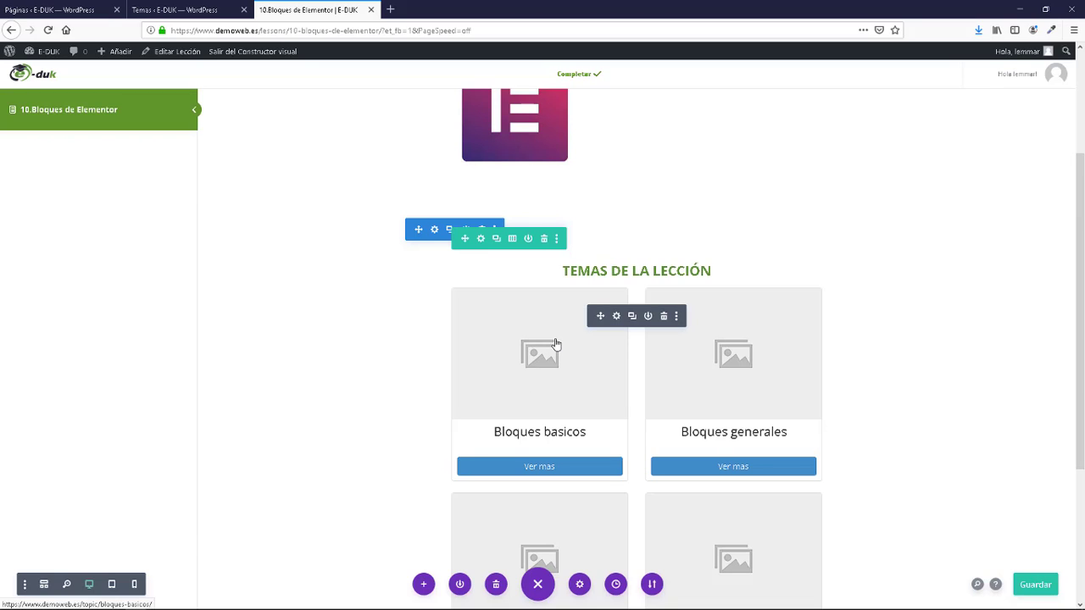
scroll(616, 378, "down", 3)
scroll(687, 373, "up", 2)
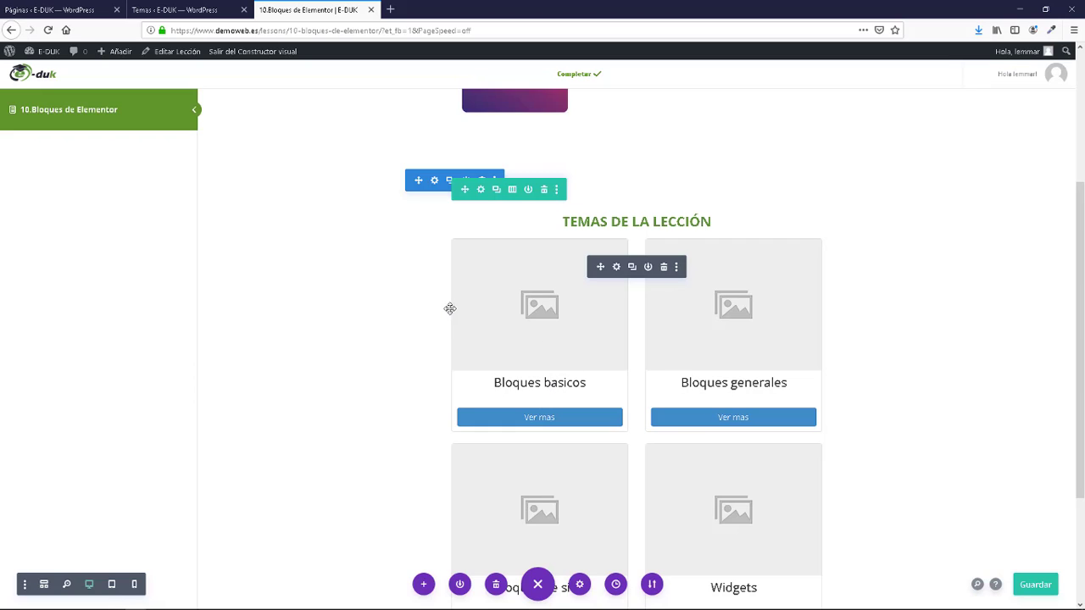
key("ctrl+s")
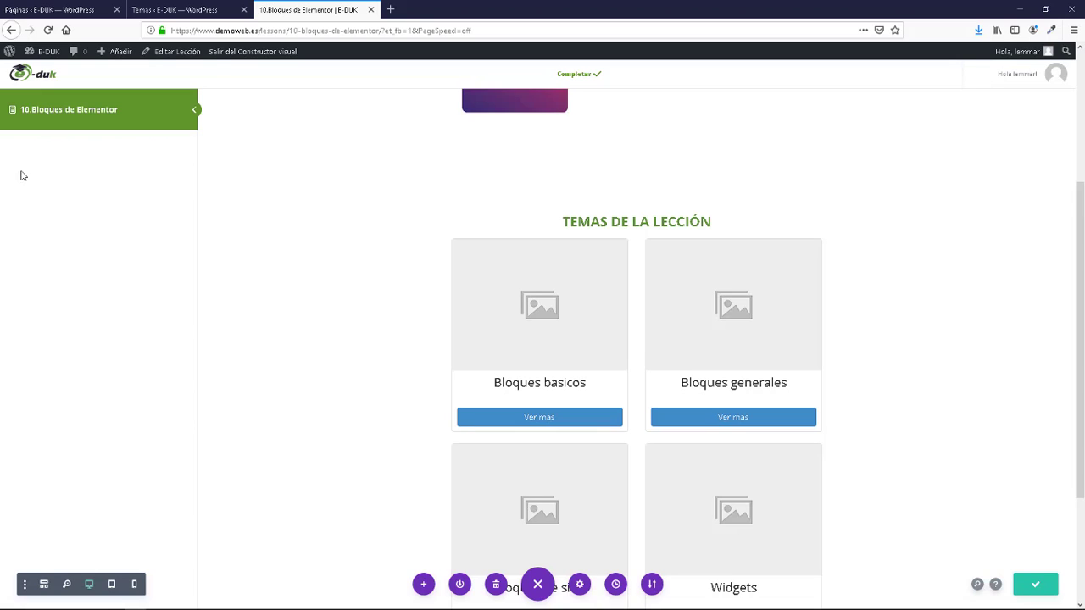
scroll(515, 339, "down", 2)
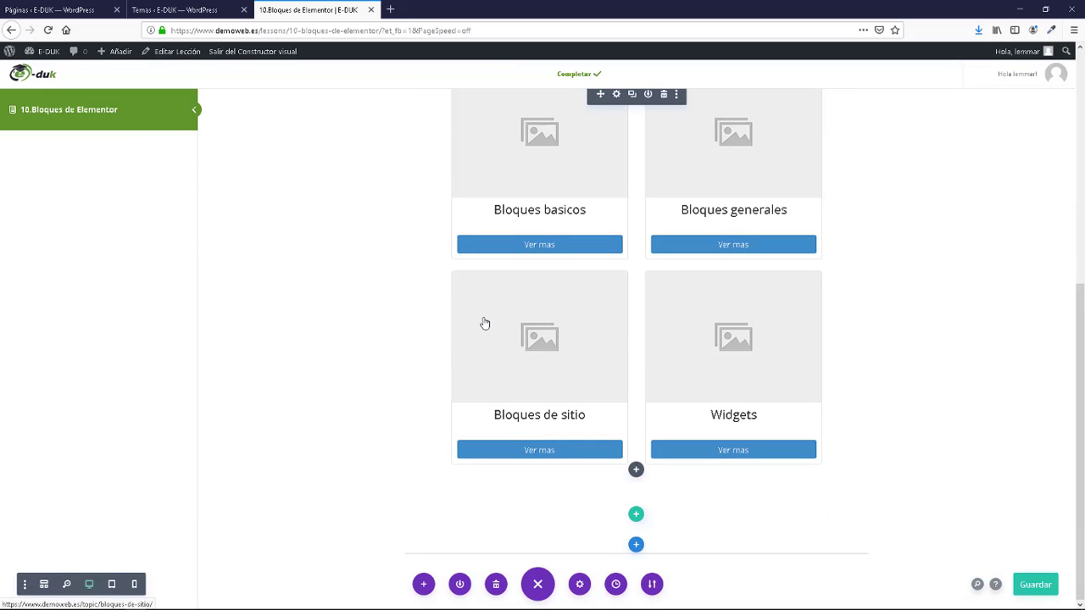
scroll(666, 370, "up", 3)
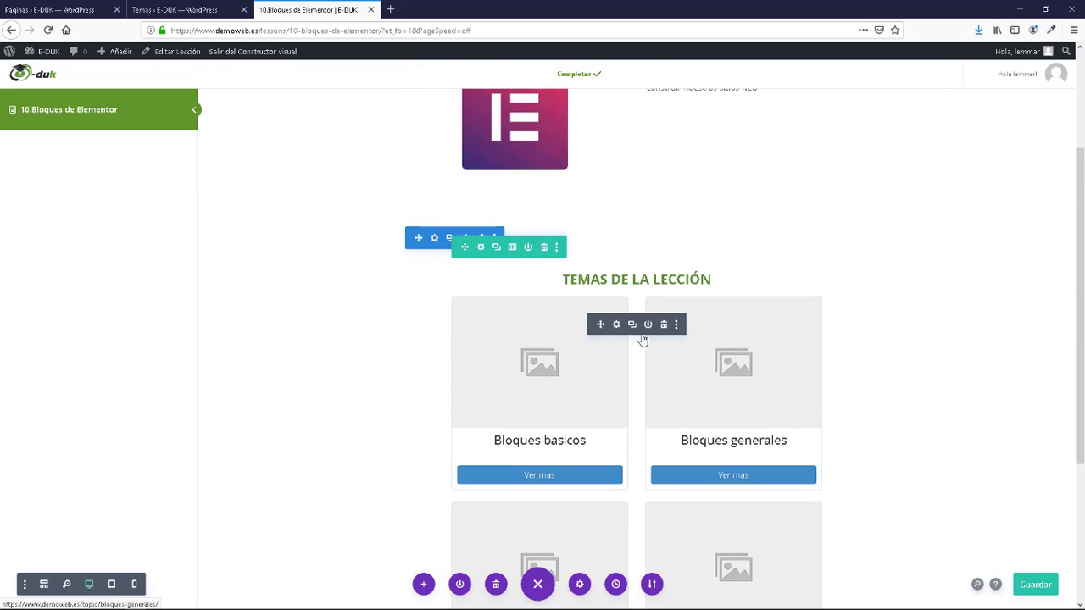
scroll(640, 334, "up", 2)
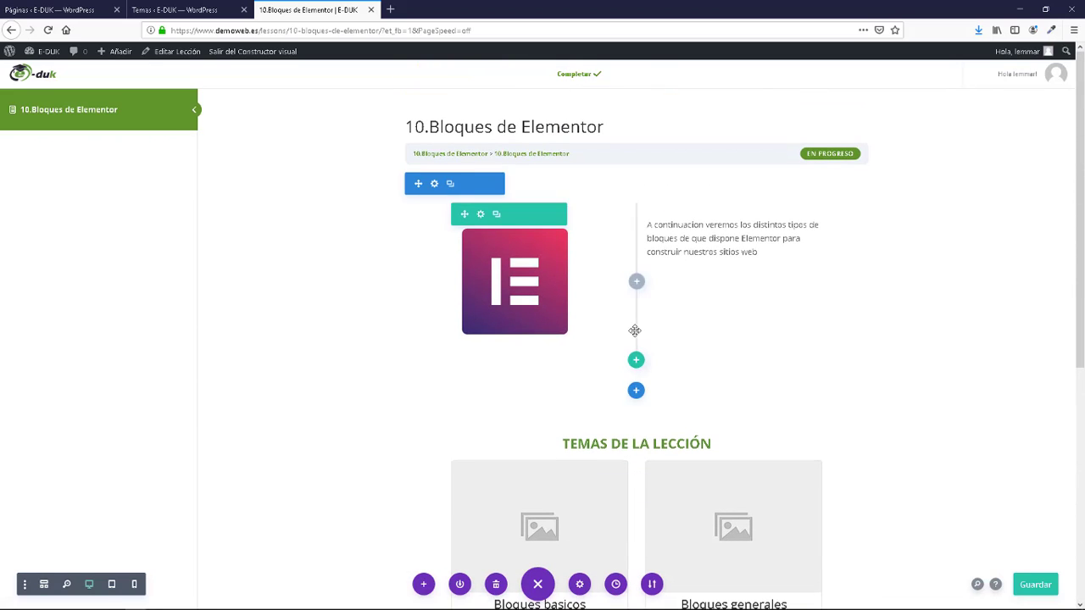
key("ctrl+s")
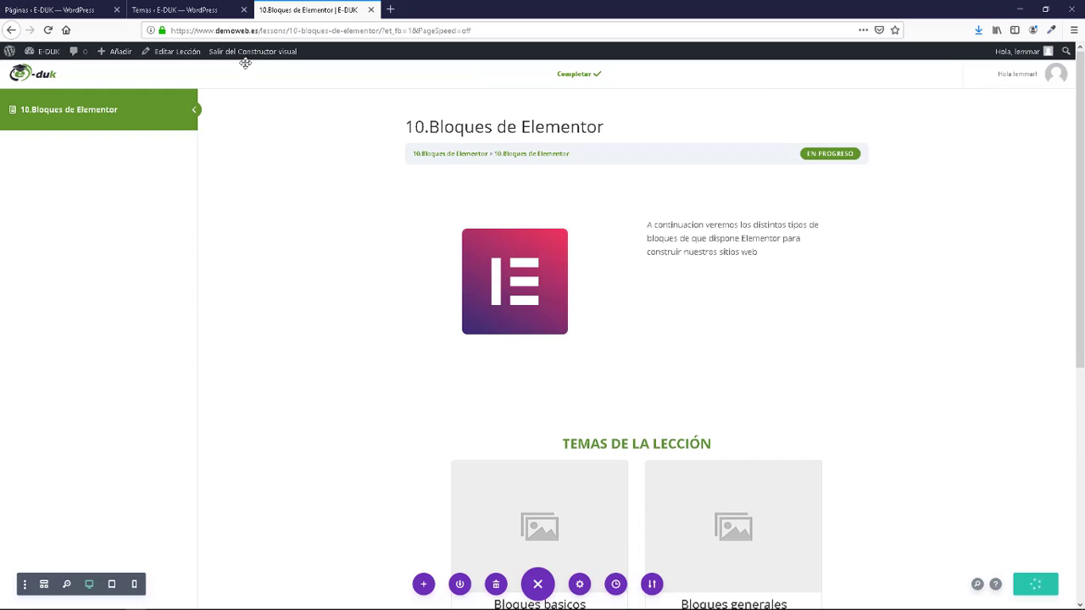
- Test the published lesson in a separate tab by opening its "Bloques basicos" topic, and return to the builder
middle_click(246, 53)
left_click(415, 9)
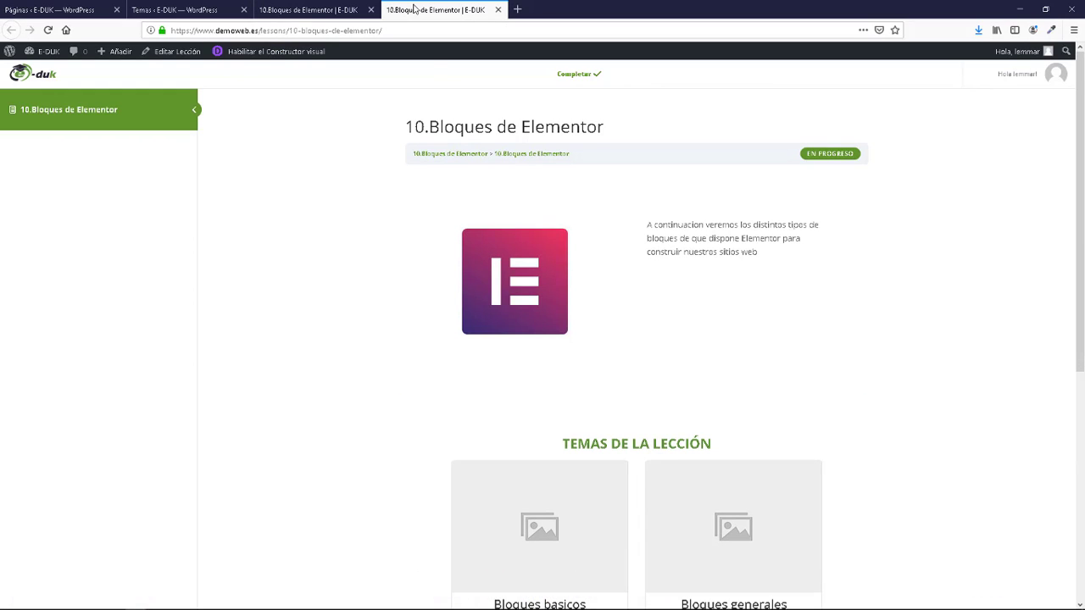
scroll(641, 325, "down", 3)
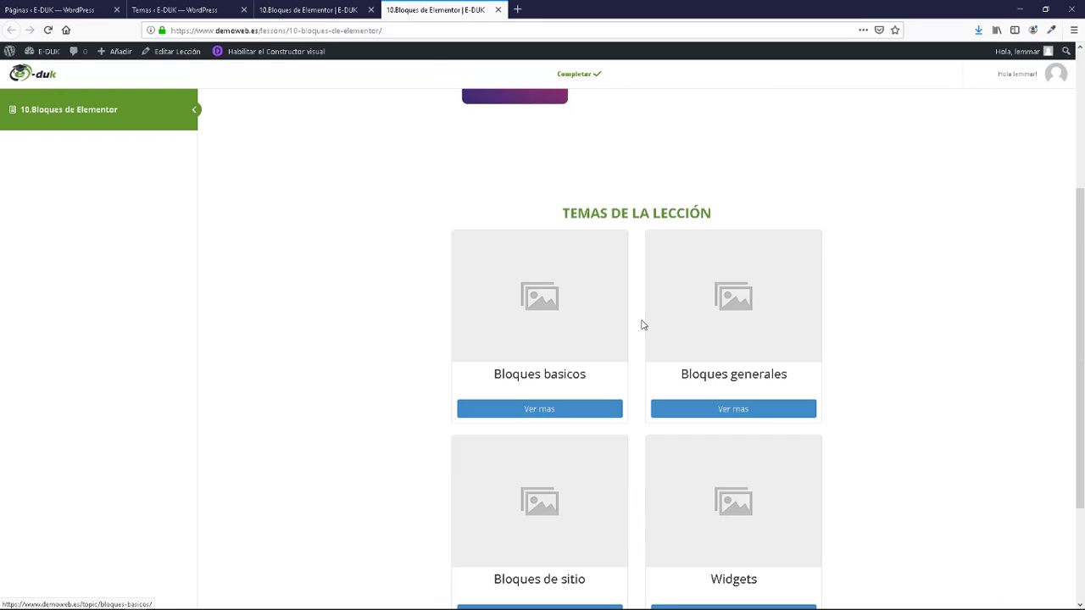
left_click(550, 410)
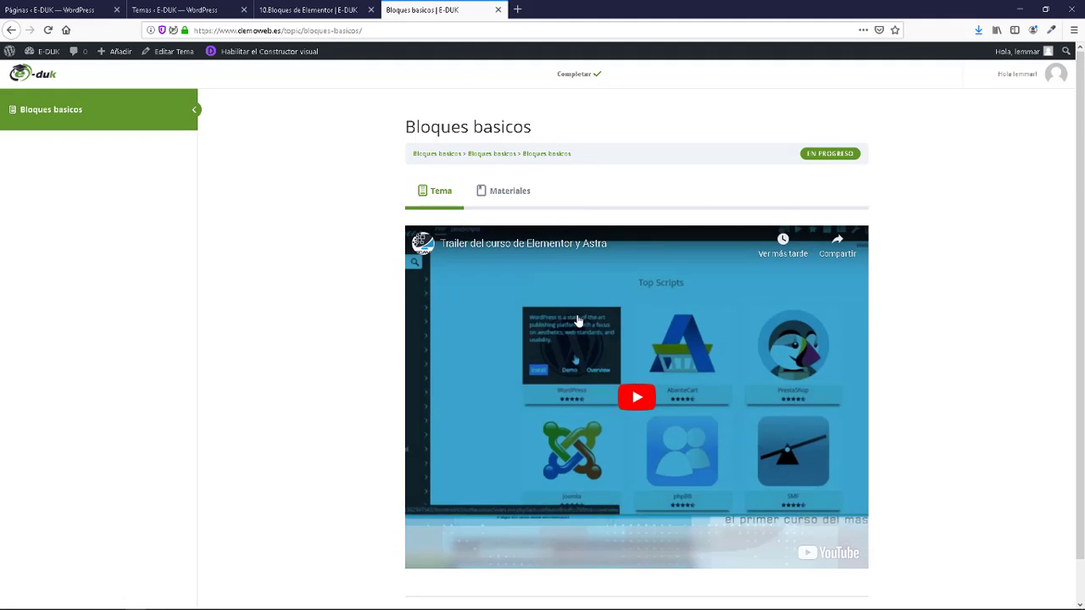
scroll(576, 320, "down", 1)
left_click(498, 9)
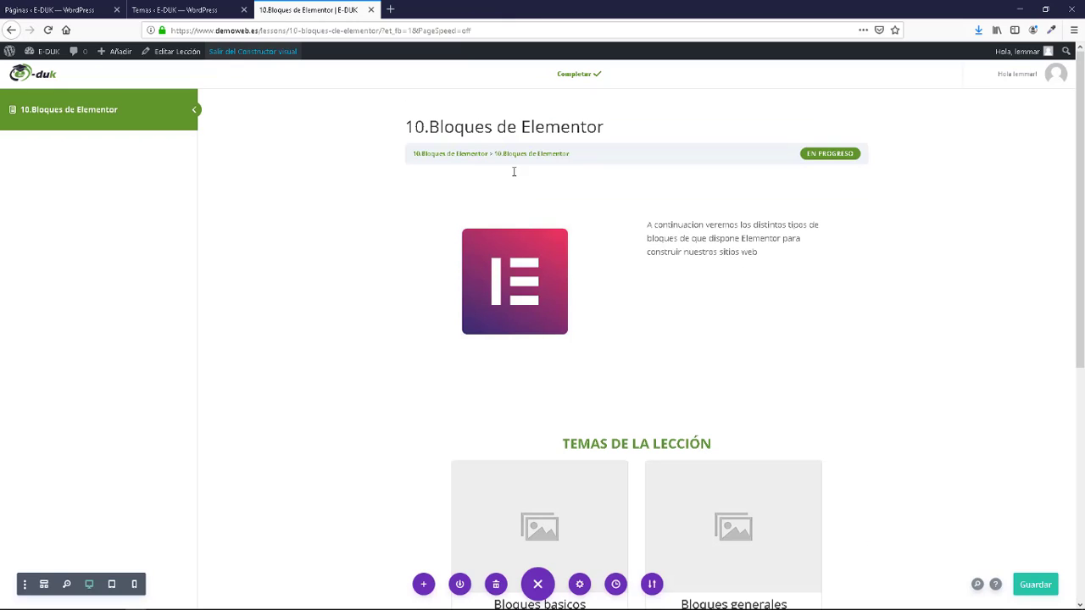
scroll(651, 346, "down", 3)
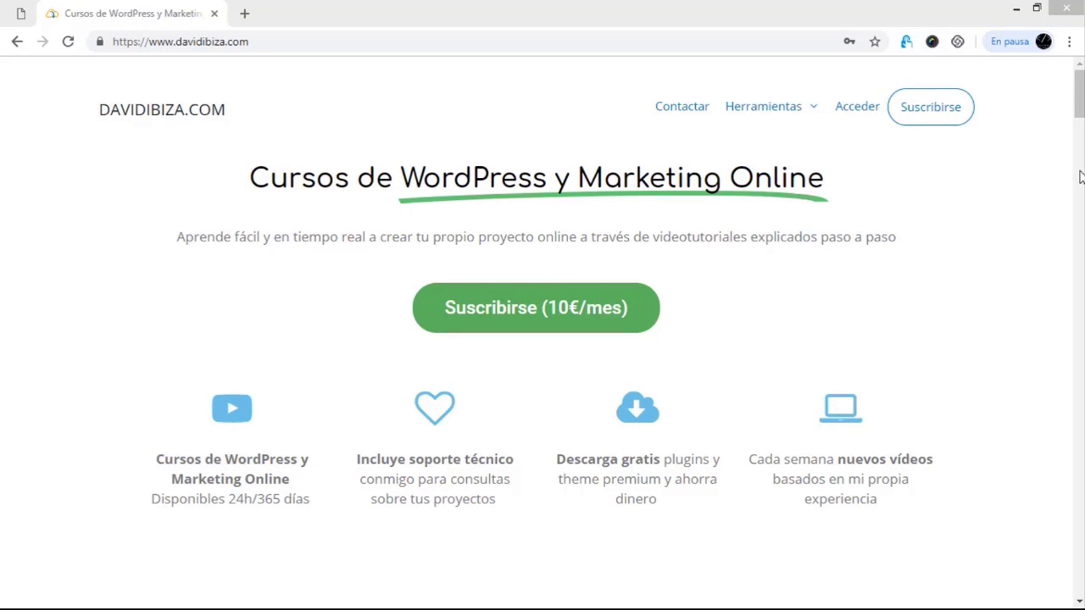
- Look through the course catalogue and the list of included templates and plugins on the davidibiza.com homepage
left_click_drag(1079, 97, 1079, 149)
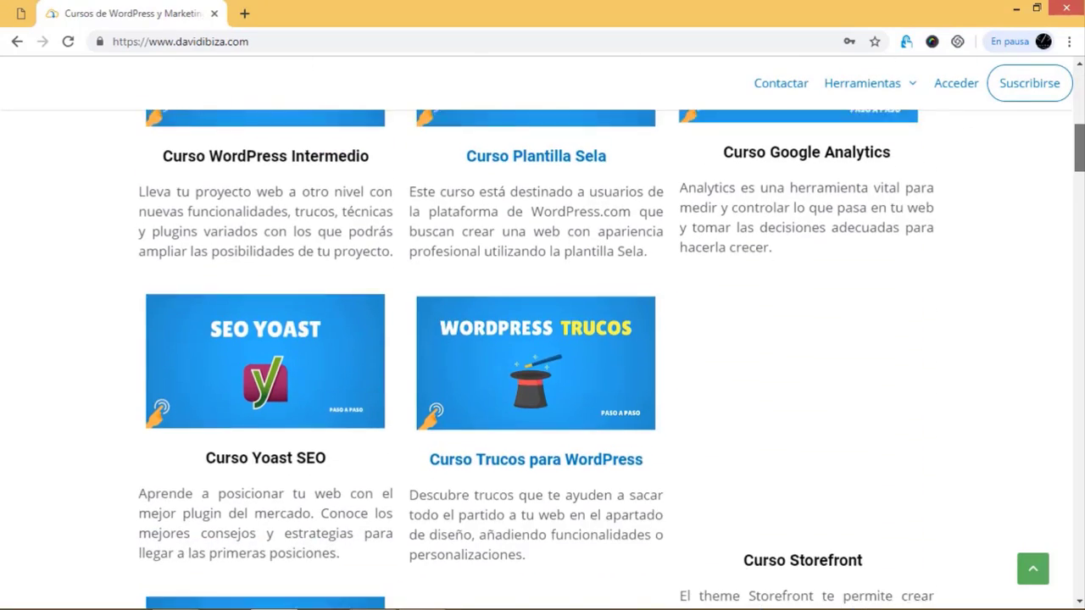
scroll(826, 390, "down", 7)
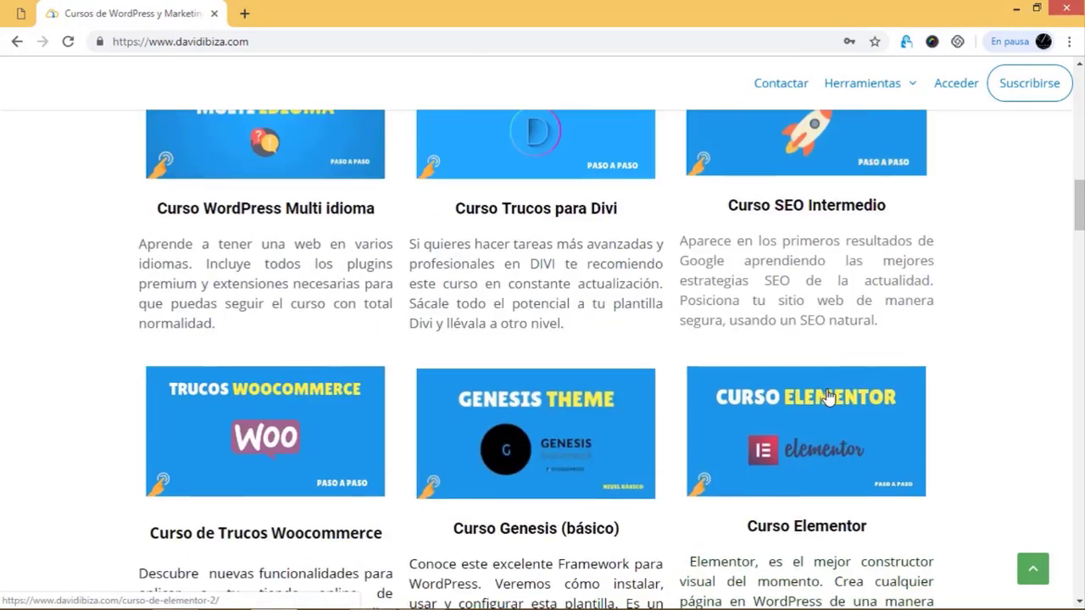
scroll(828, 398, "up", 15)
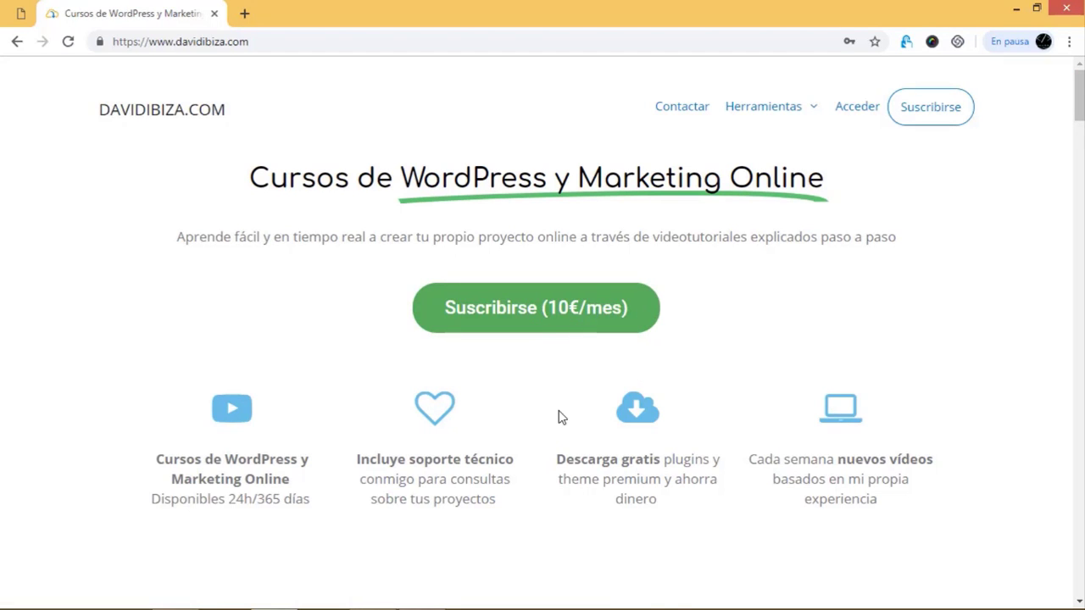
scroll(558, 413, "down", 6)
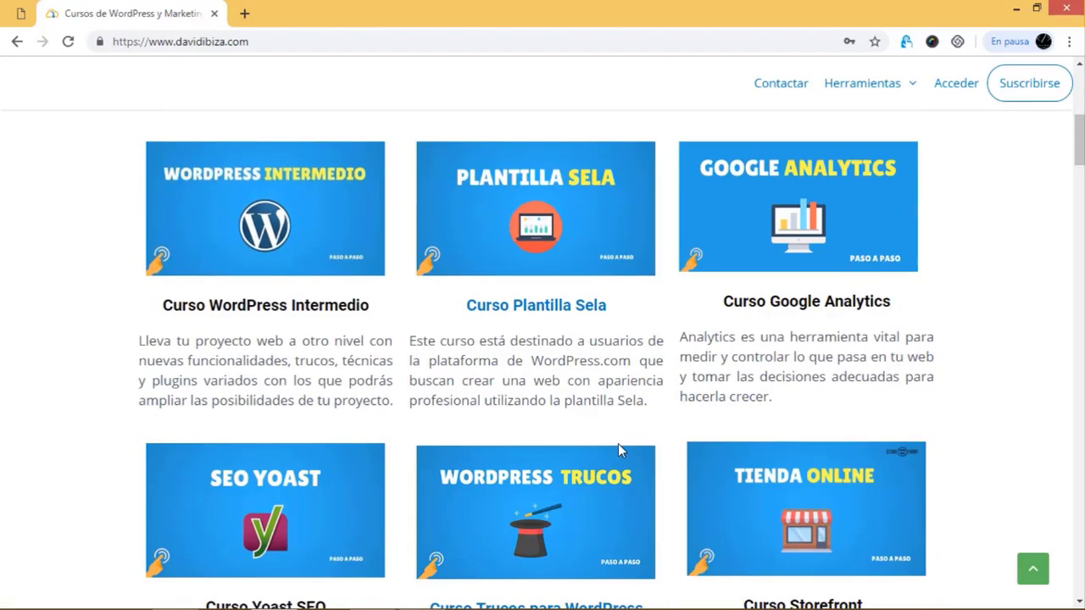
scroll(618, 443, "down", 5)
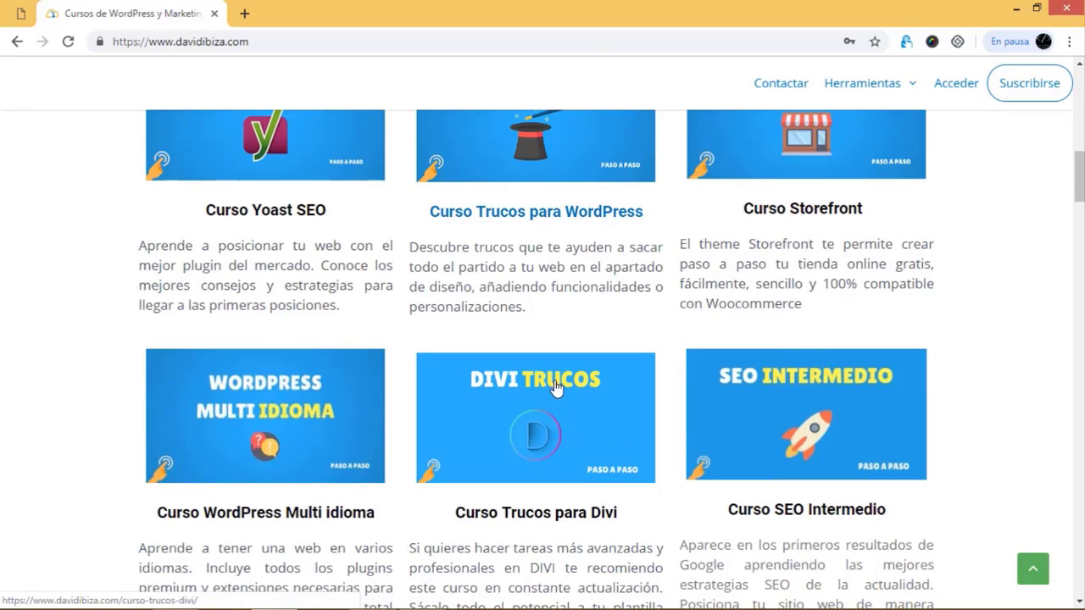
scroll(509, 385, "up", 10)
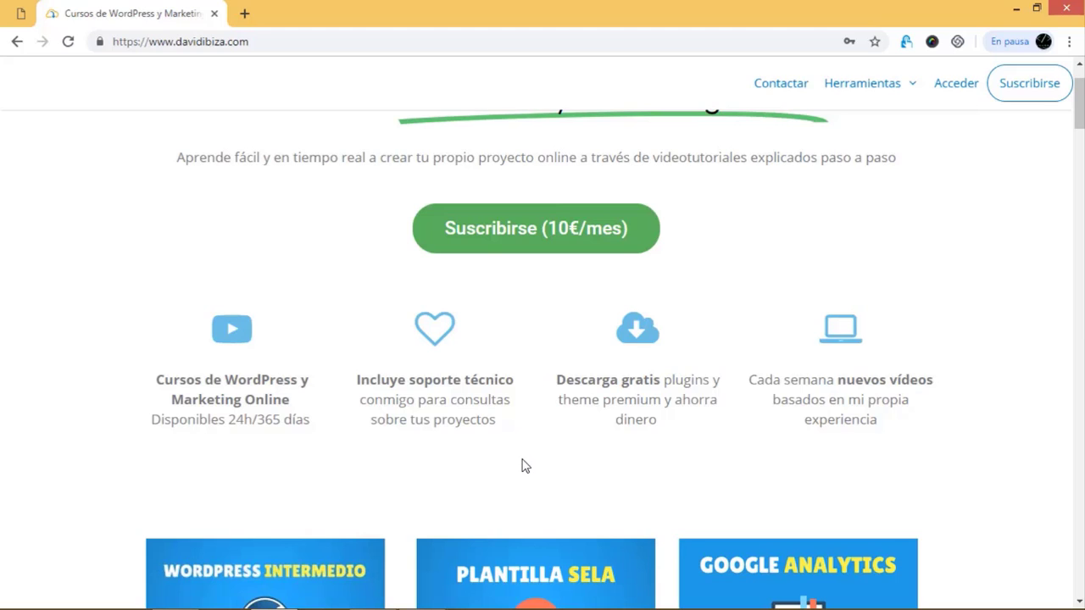
scroll(521, 465, "down", 3)
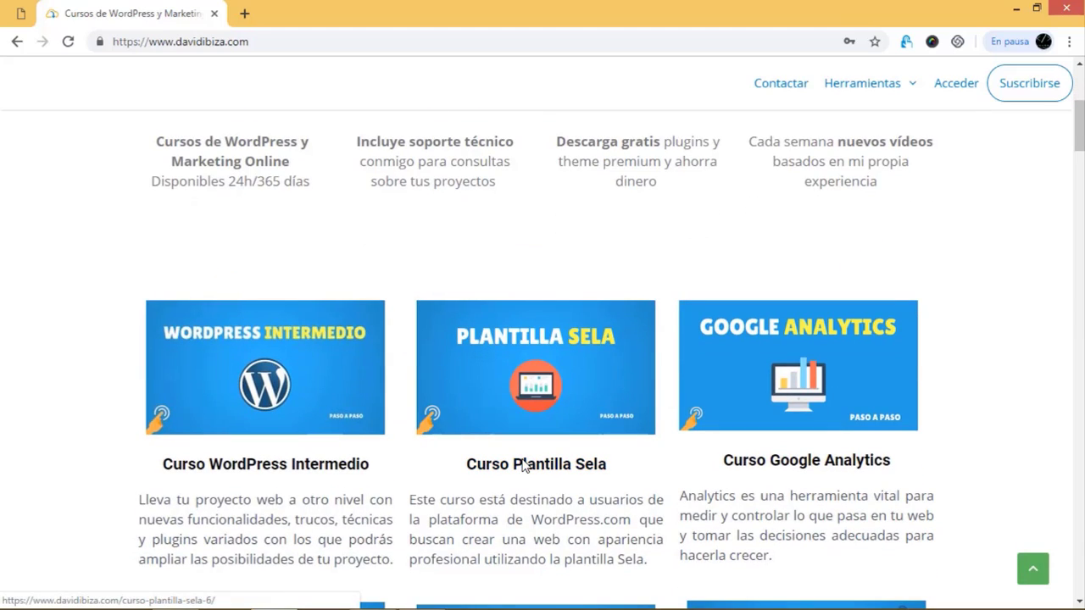
scroll(523, 463, "down", 2)
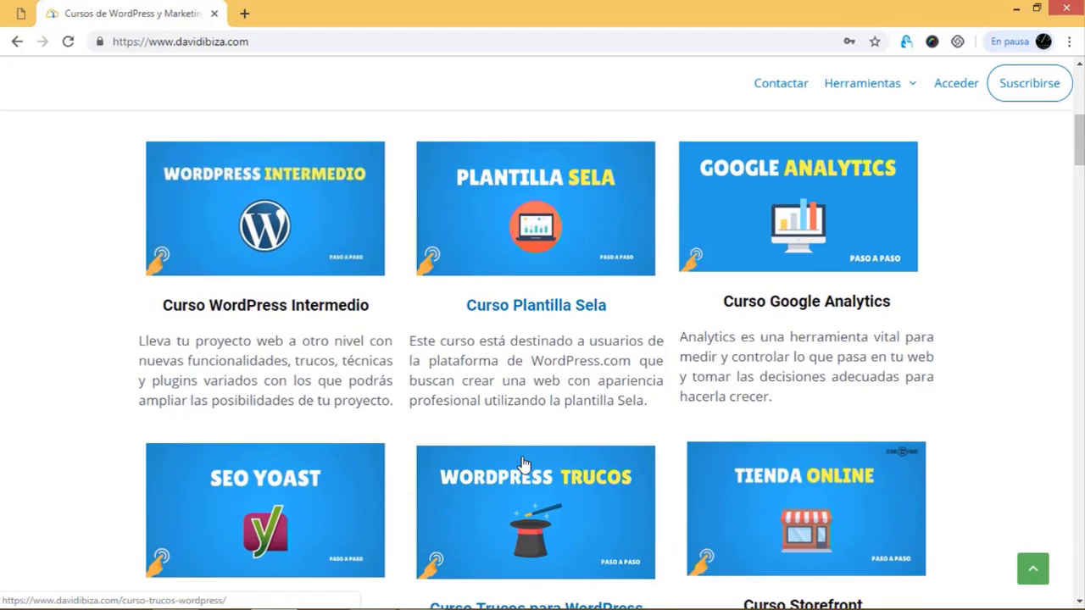
scroll(523, 463, "up", 4)
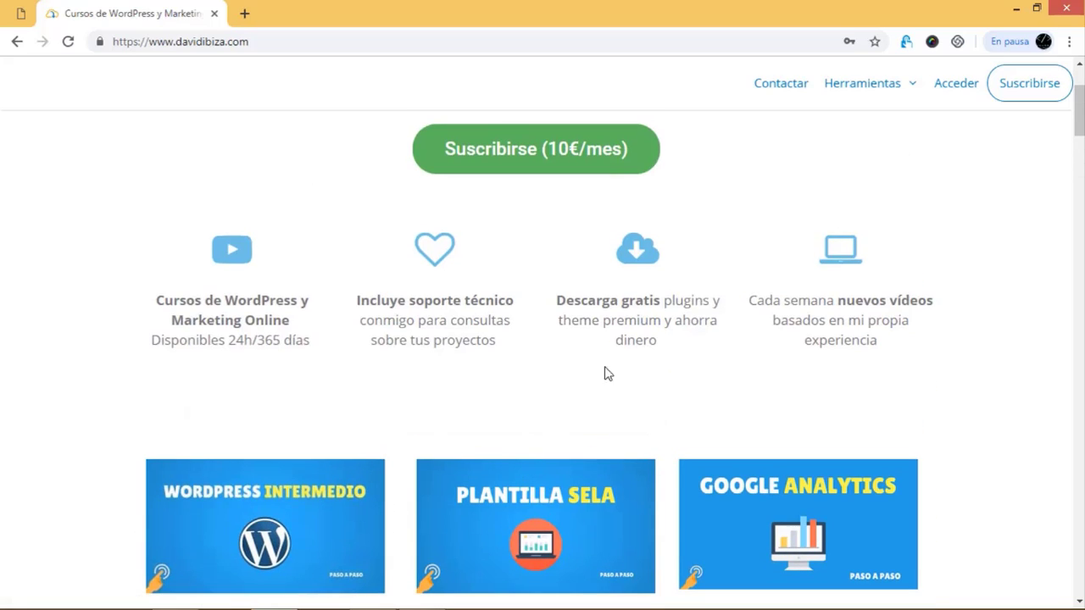
scroll(622, 436, "down", 20)
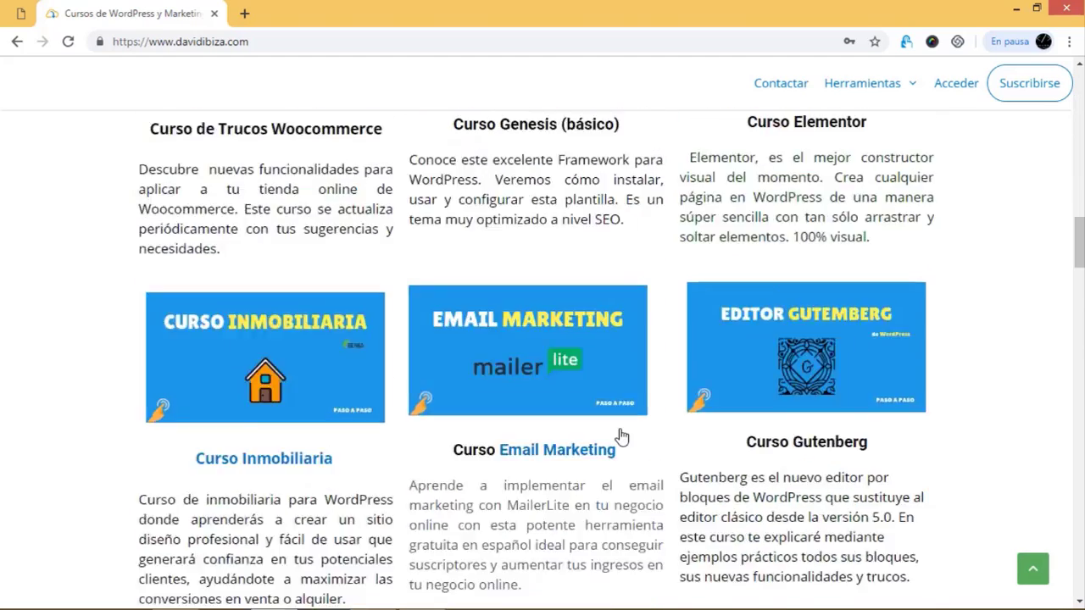
scroll(622, 436, "down", 15)
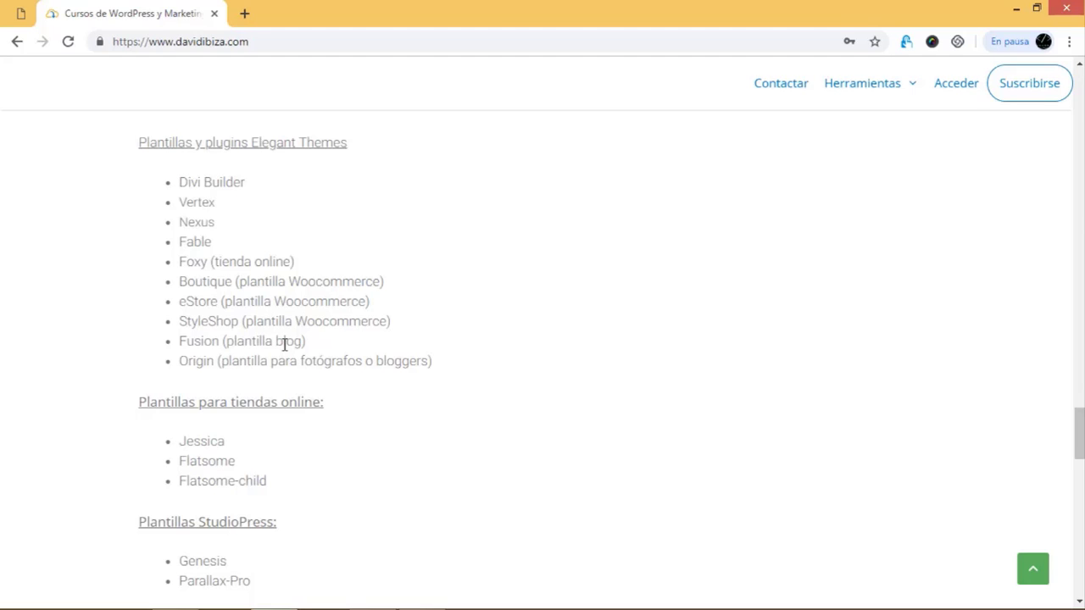
key("Home")
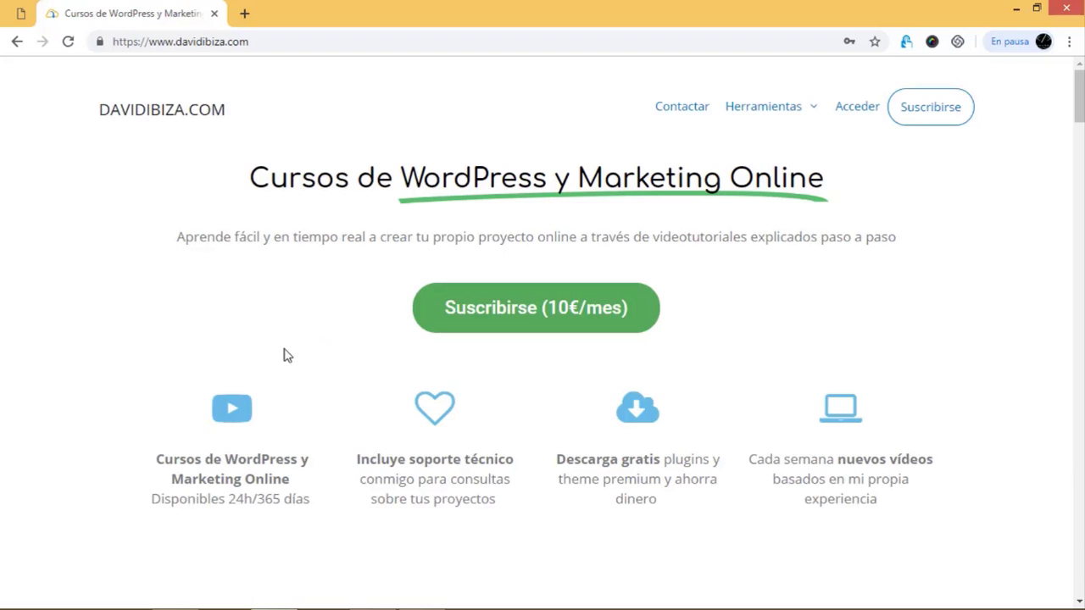